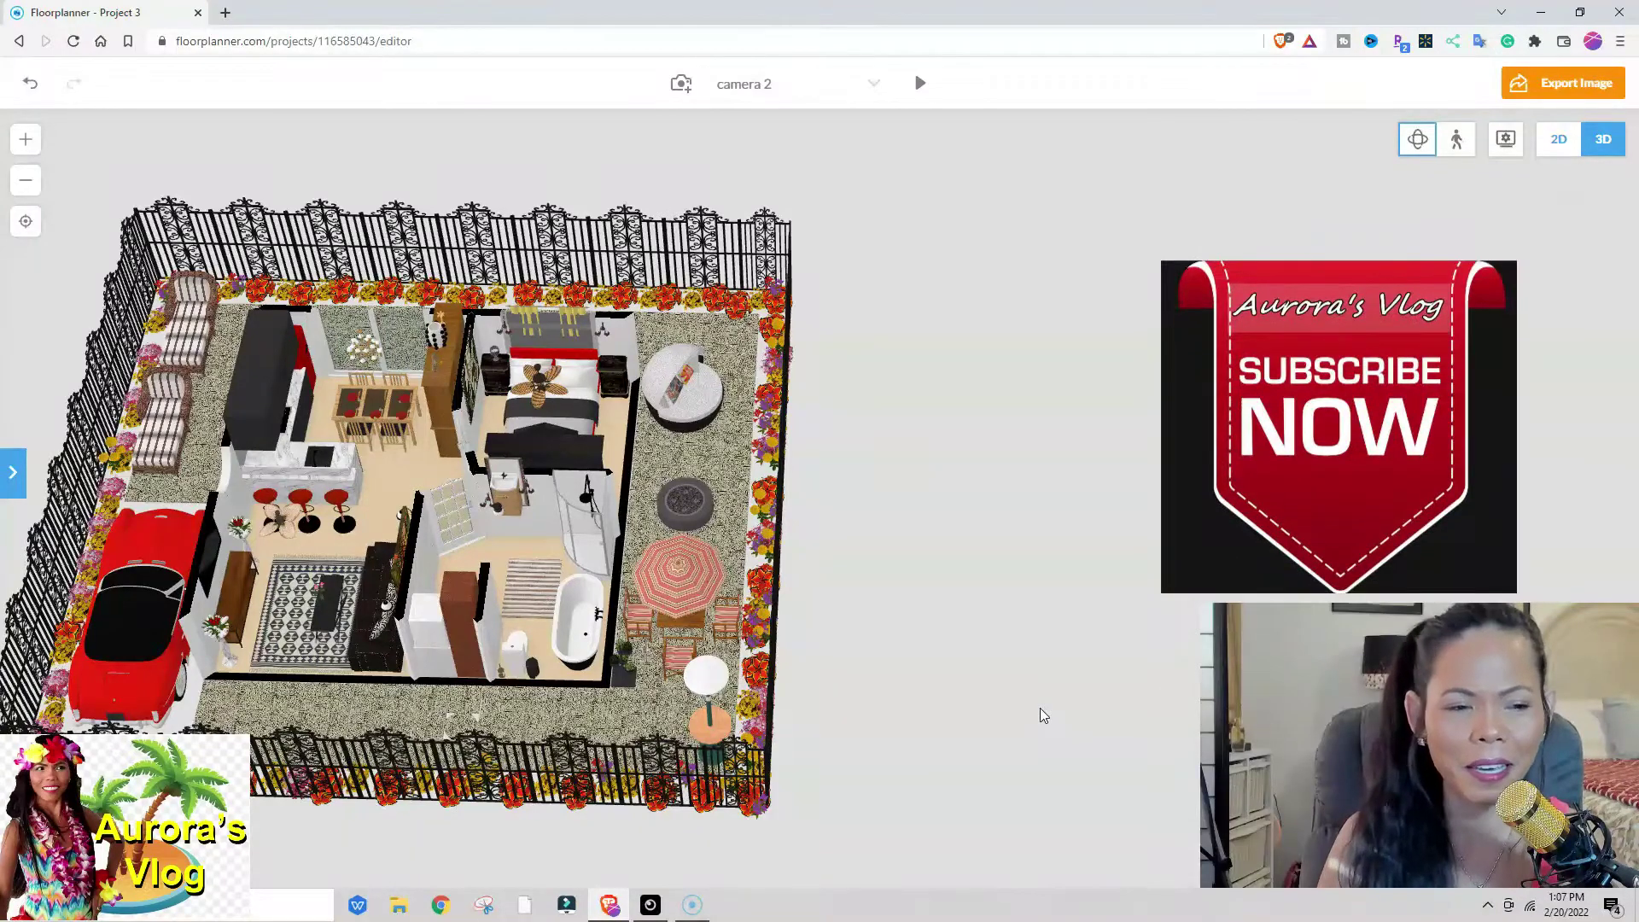
Orbit the 3D model and zoom toward the bathroom and bedroom side of the fenced house
left_click(845, 747)
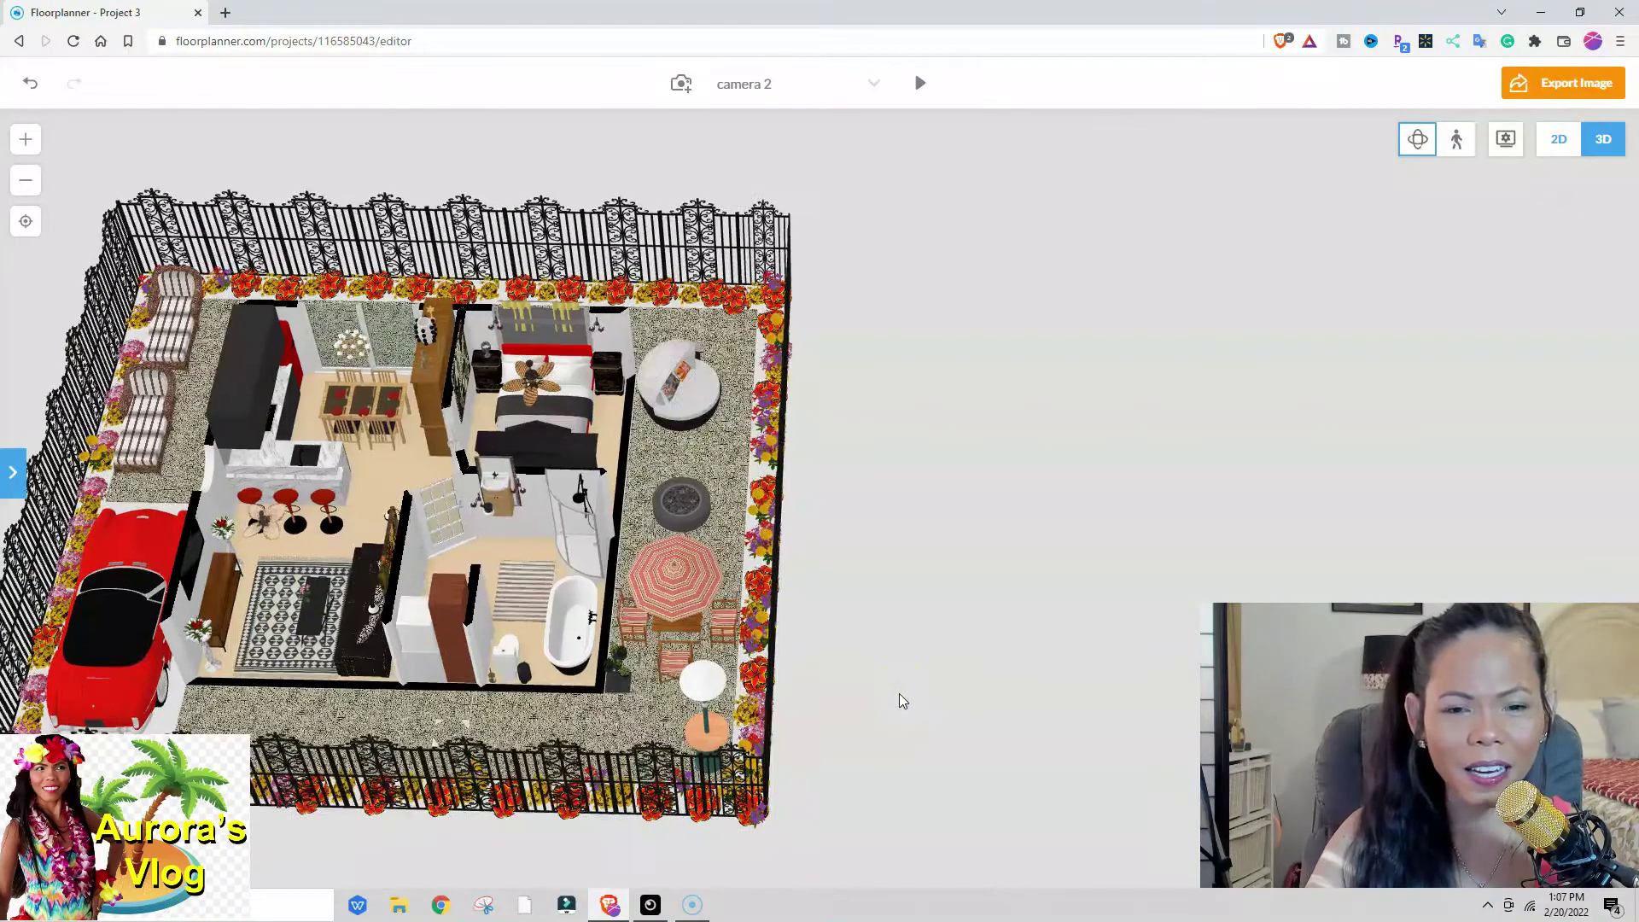
left_click_drag(900, 697, 715, 695)
scroll(450, 742, "up", 3)
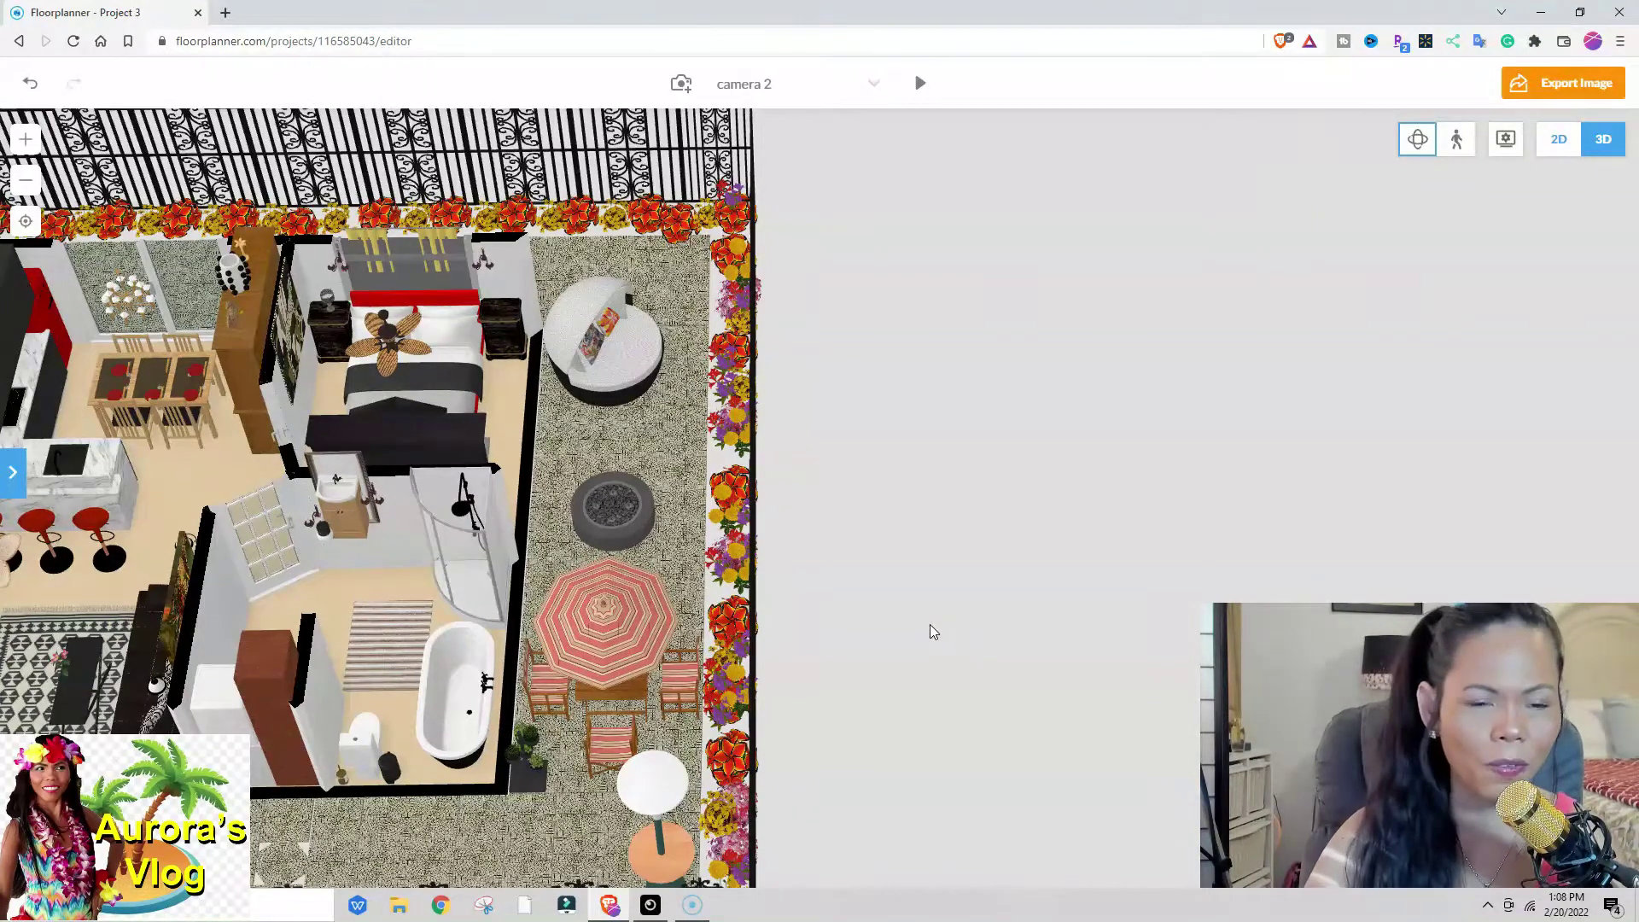
In the 2D plan, measure the length of the bottom wall with the Tape Measure tool
left_click(1559, 141)
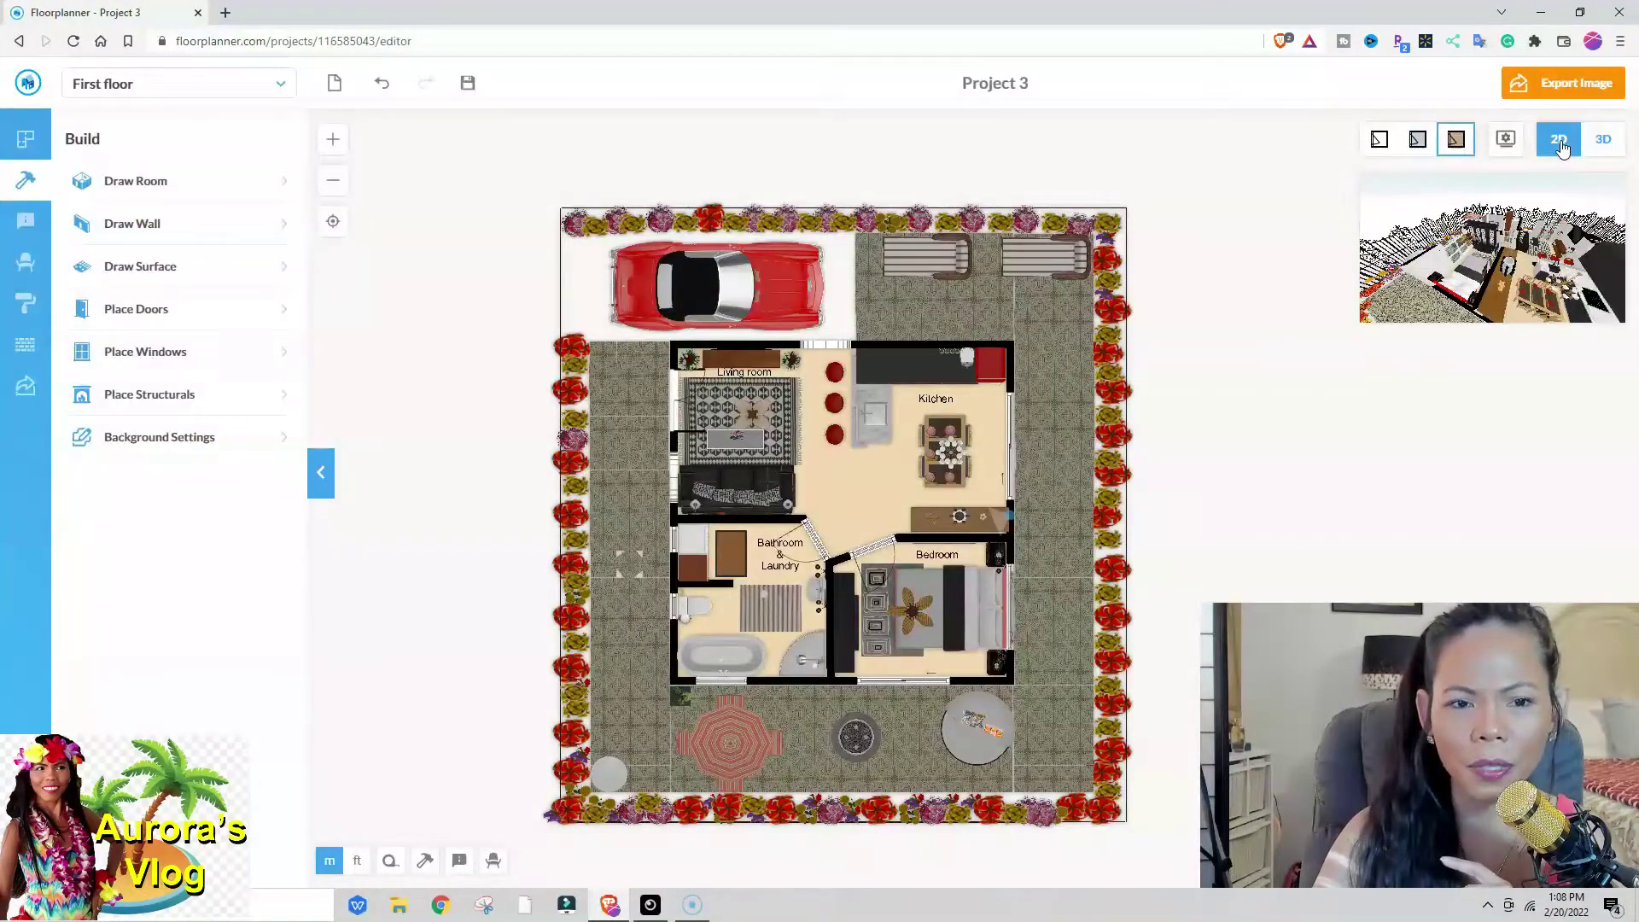
key("t")
left_click(681, 680)
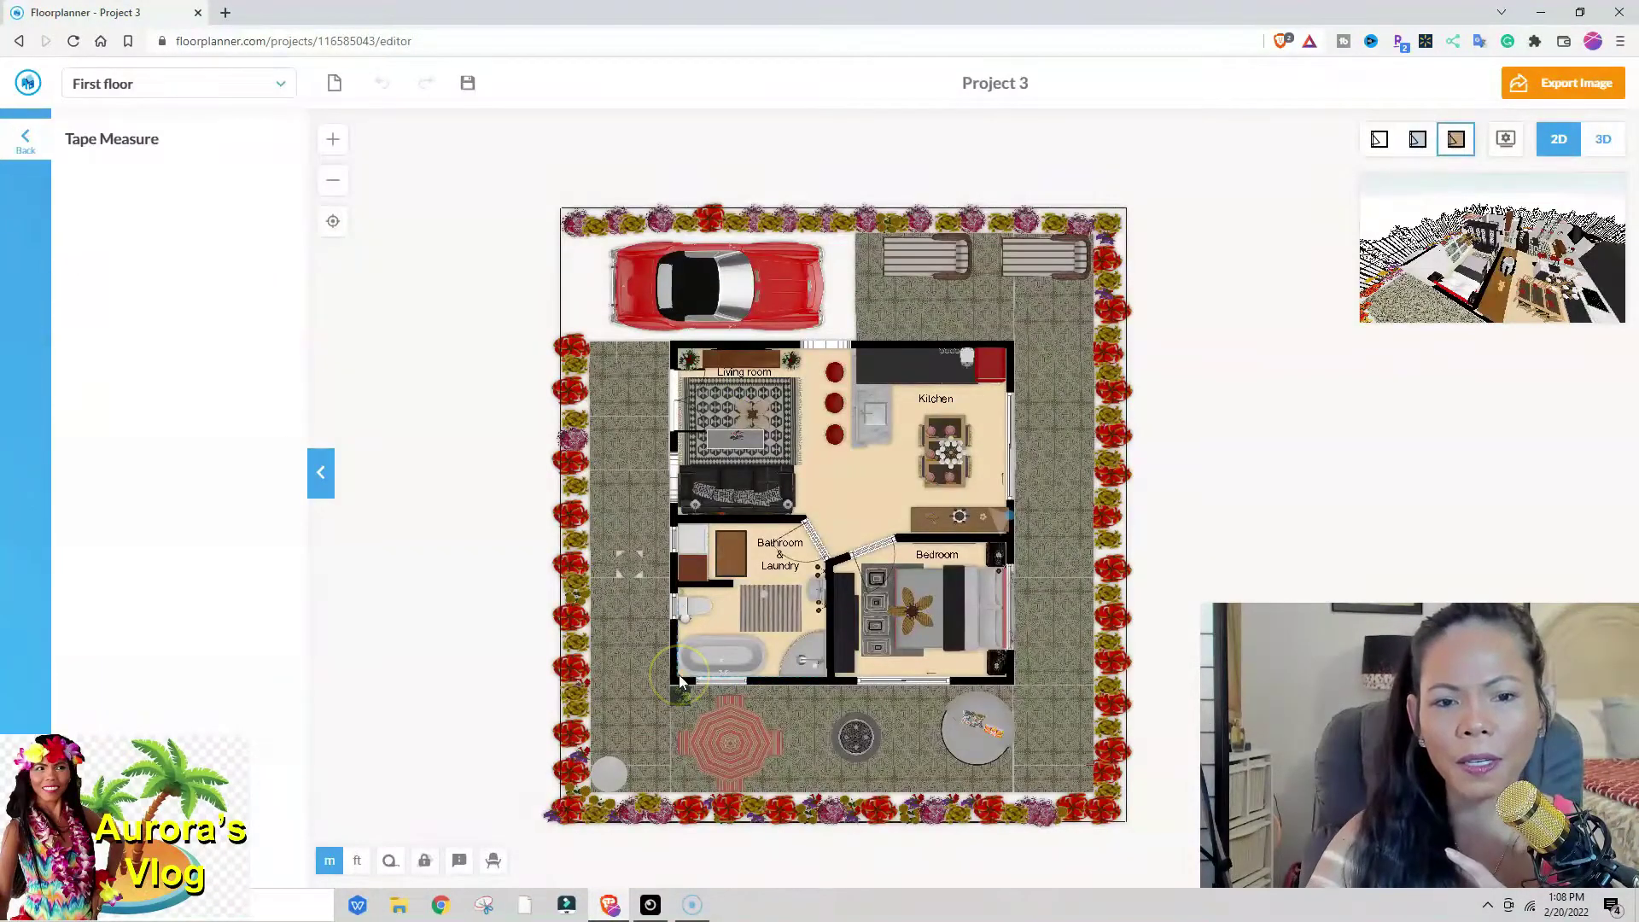
left_click_drag(680, 680, 977, 713)
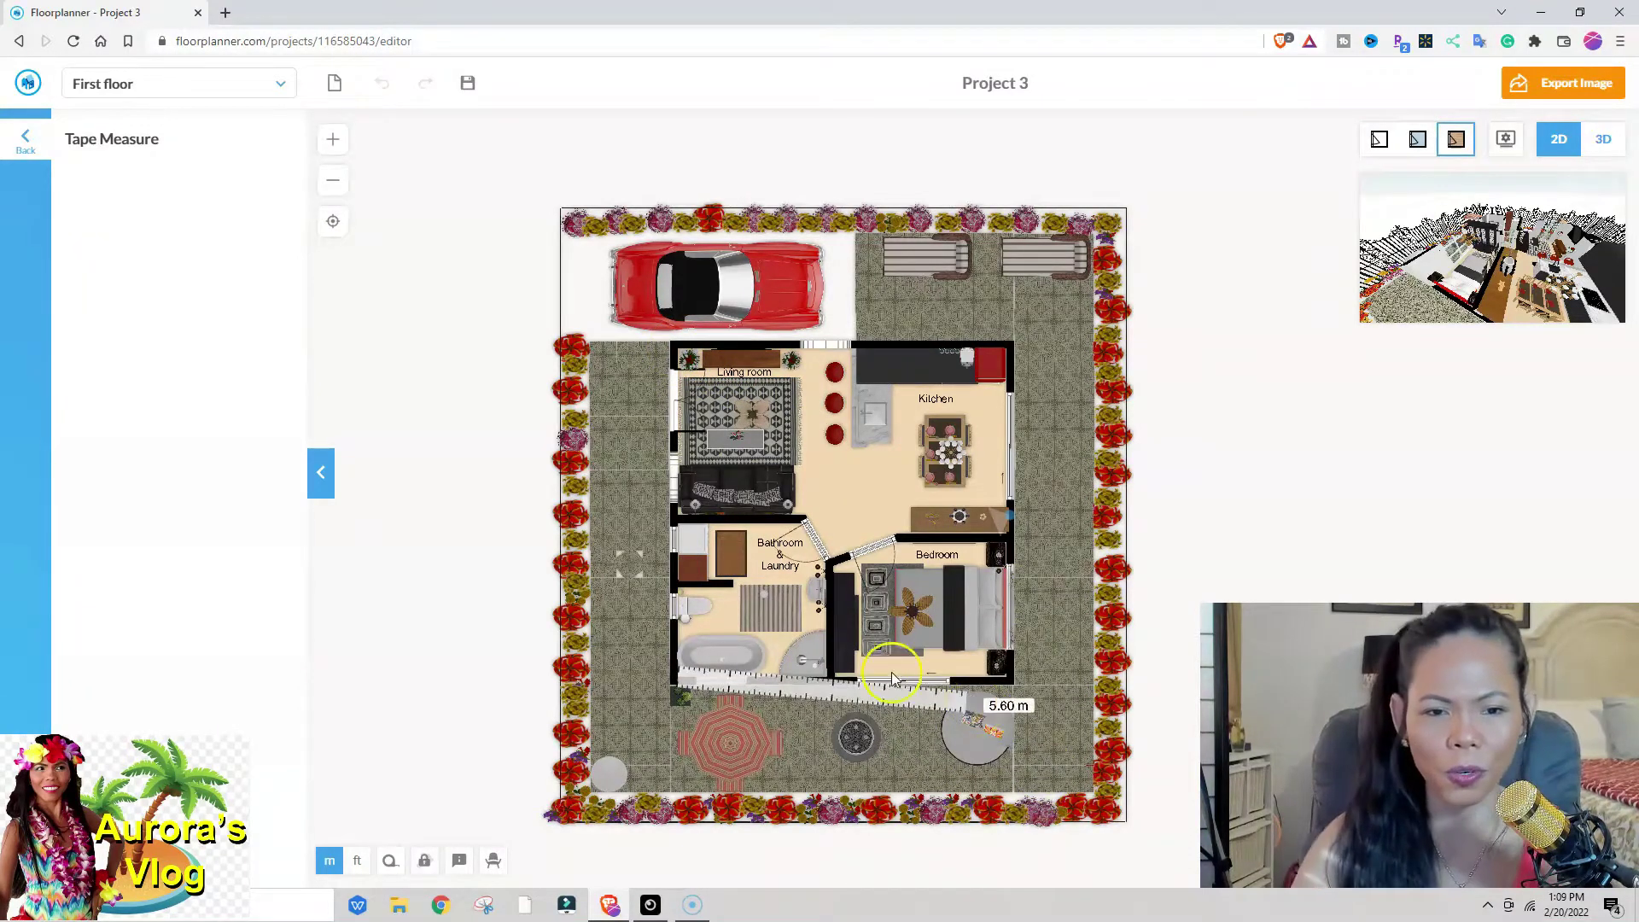
left_click(688, 672)
Zoom into the bathroom and measure the space beside the washer
scroll(688, 674, "up", 2)
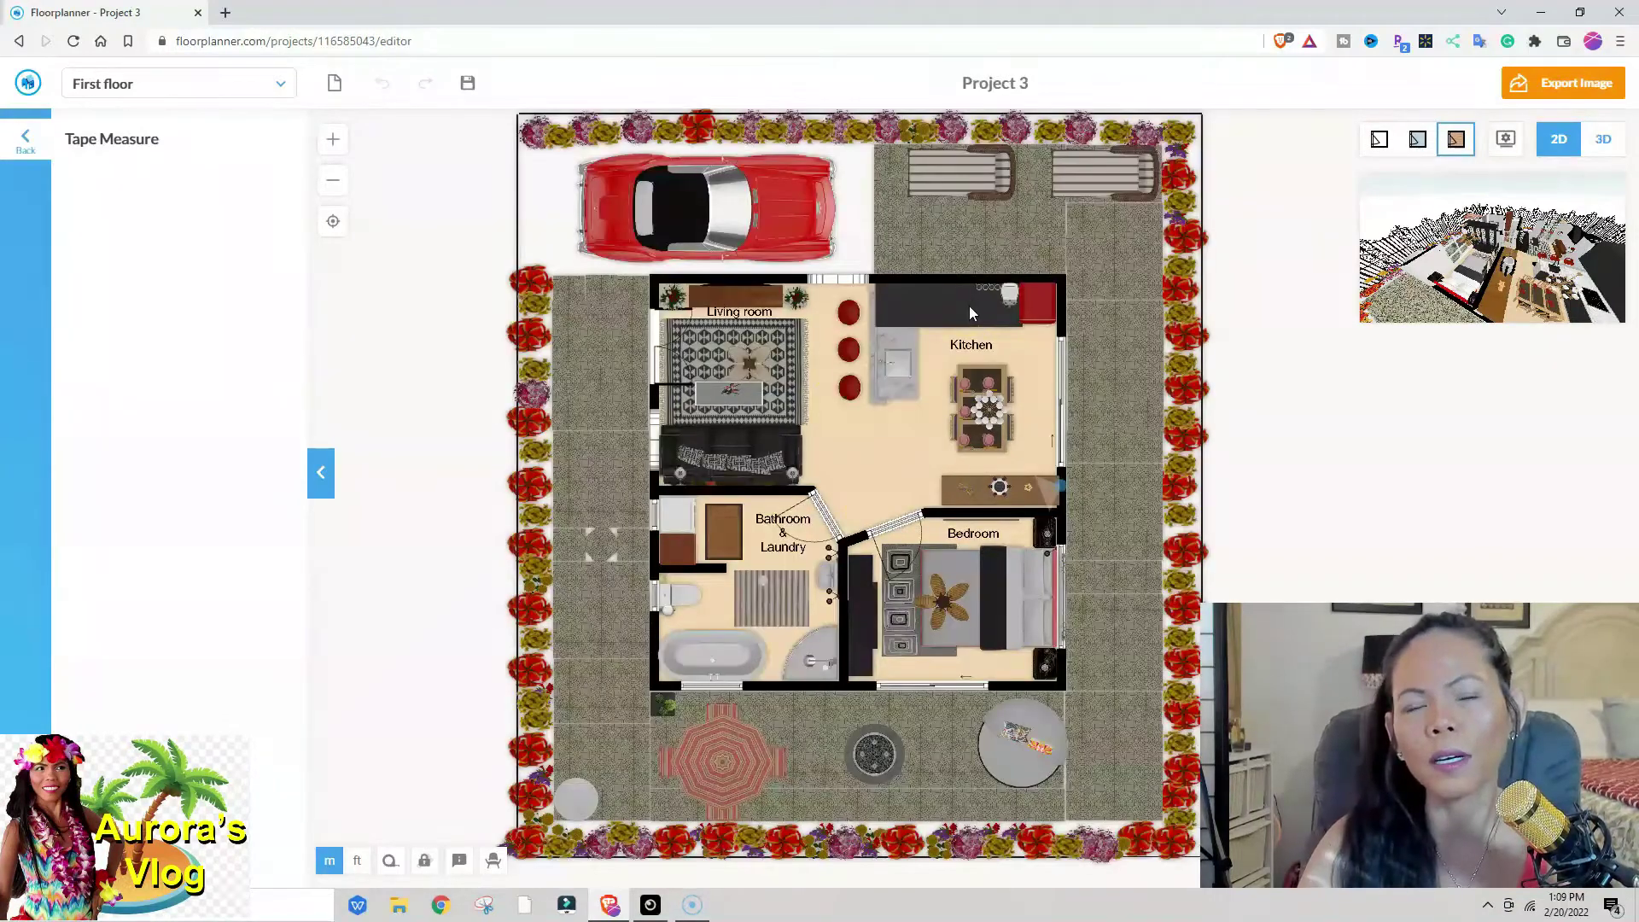
left_click(933, 321)
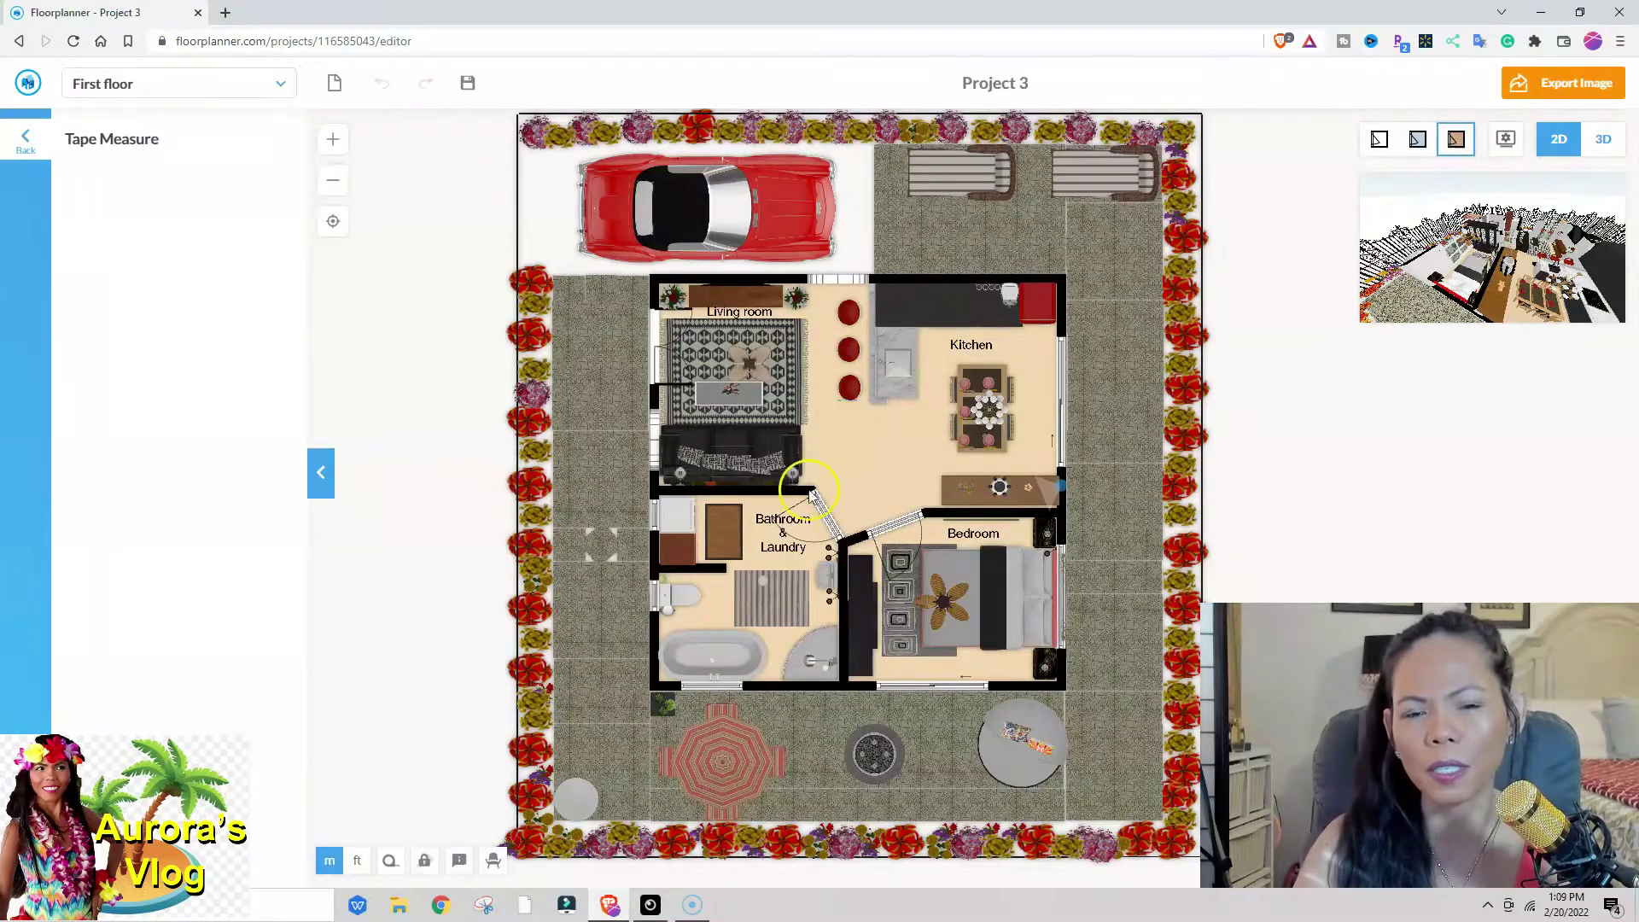
left_click(969, 401)
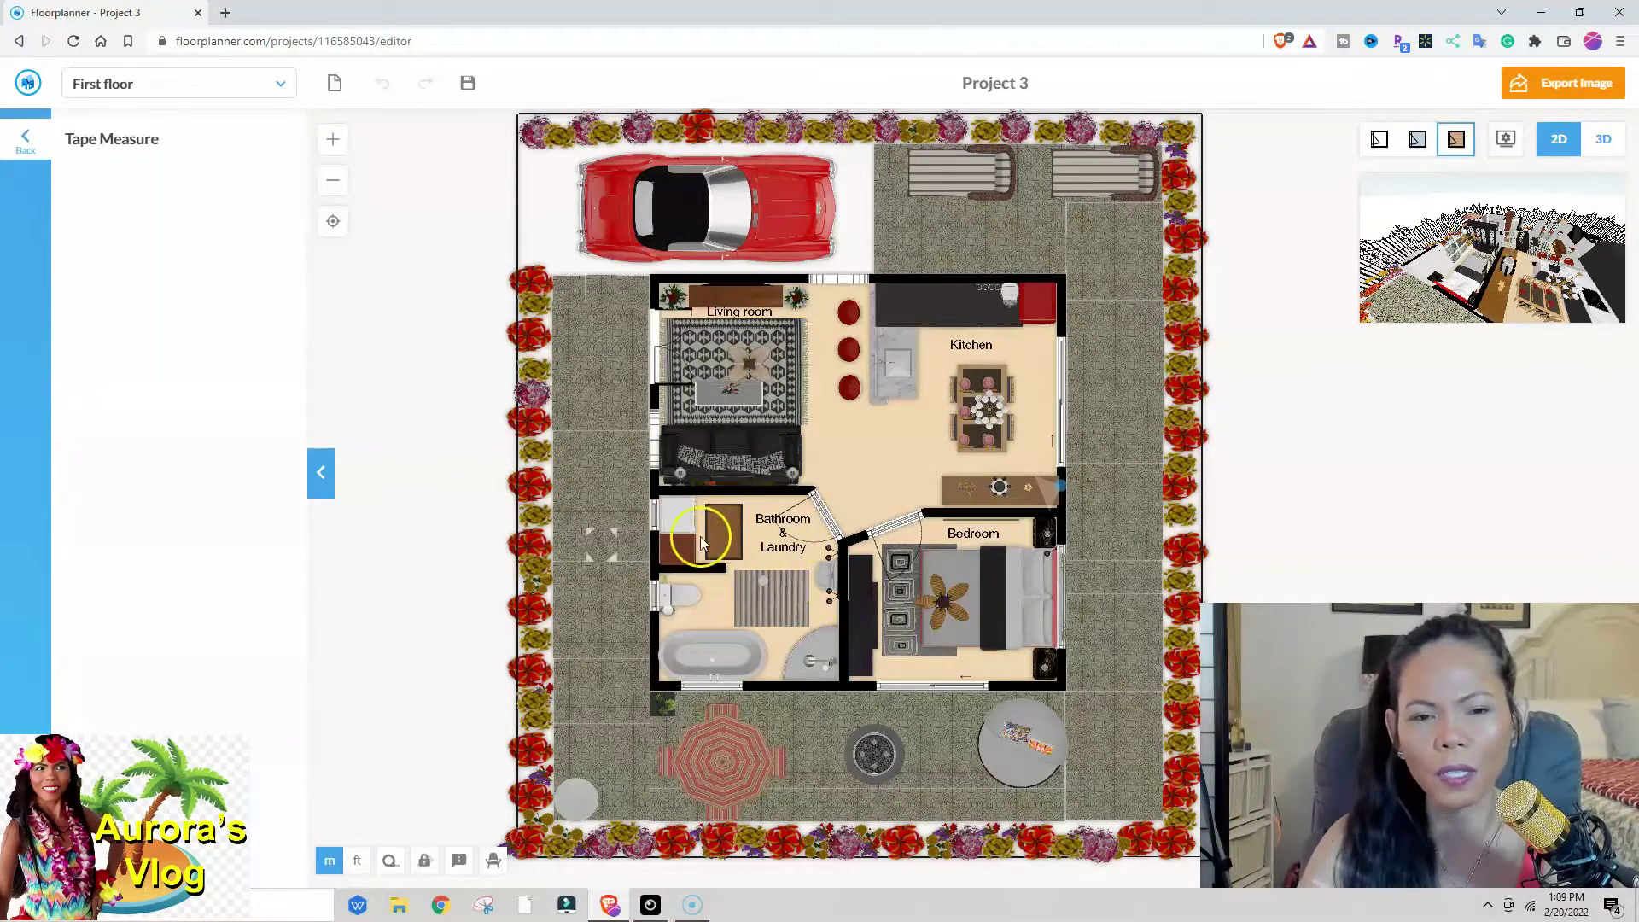
left_click(677, 518)
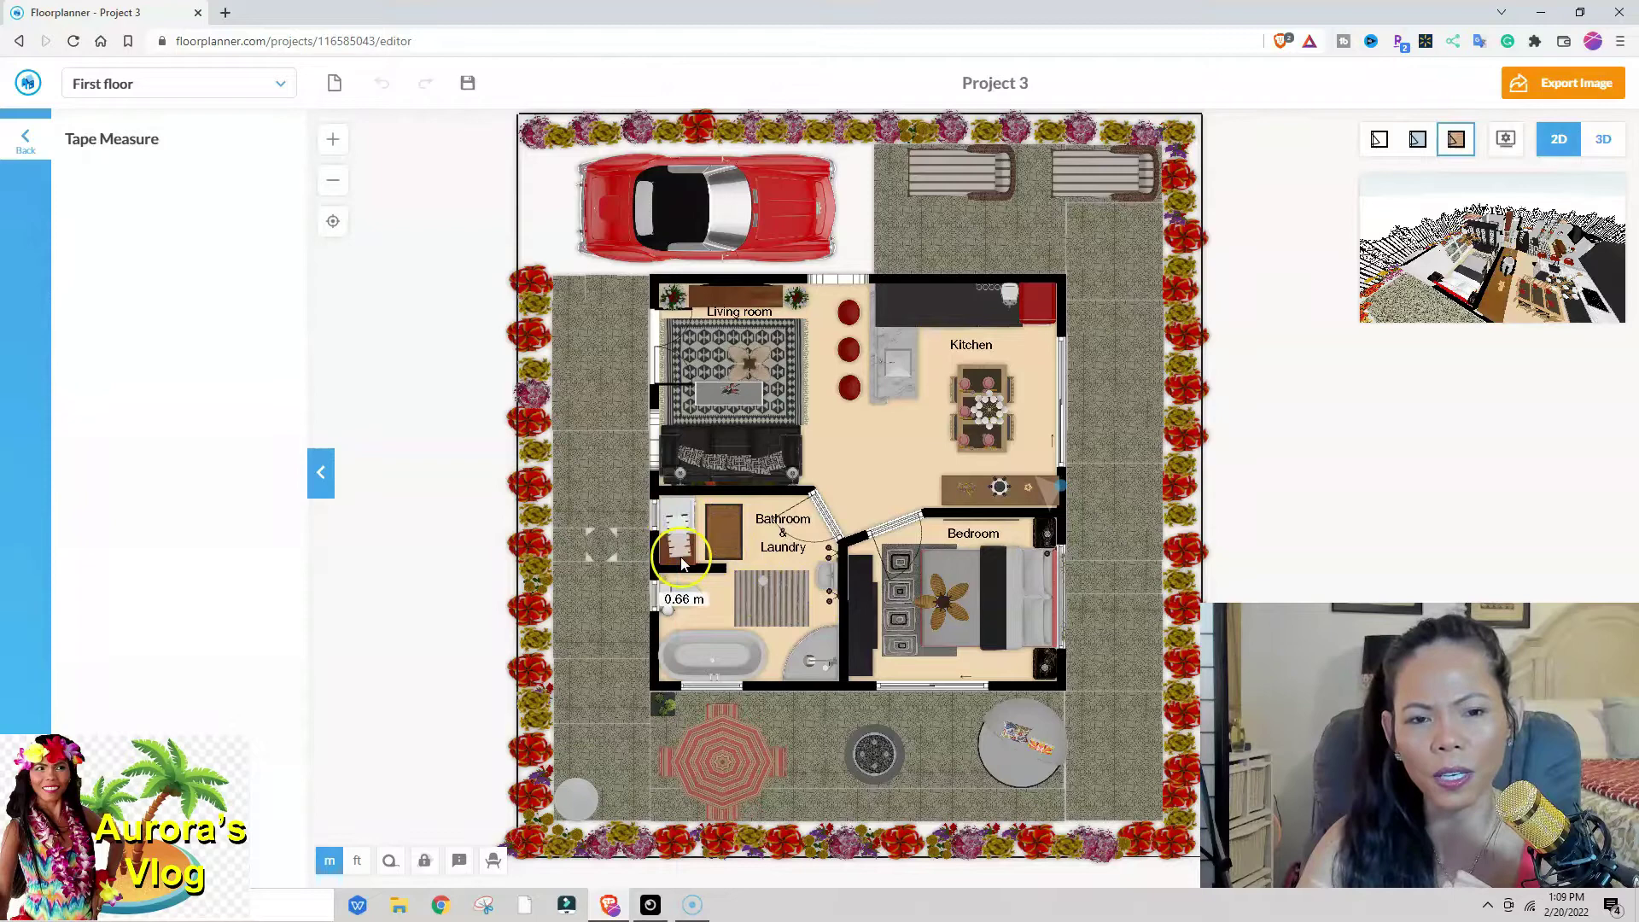
left_click(678, 514)
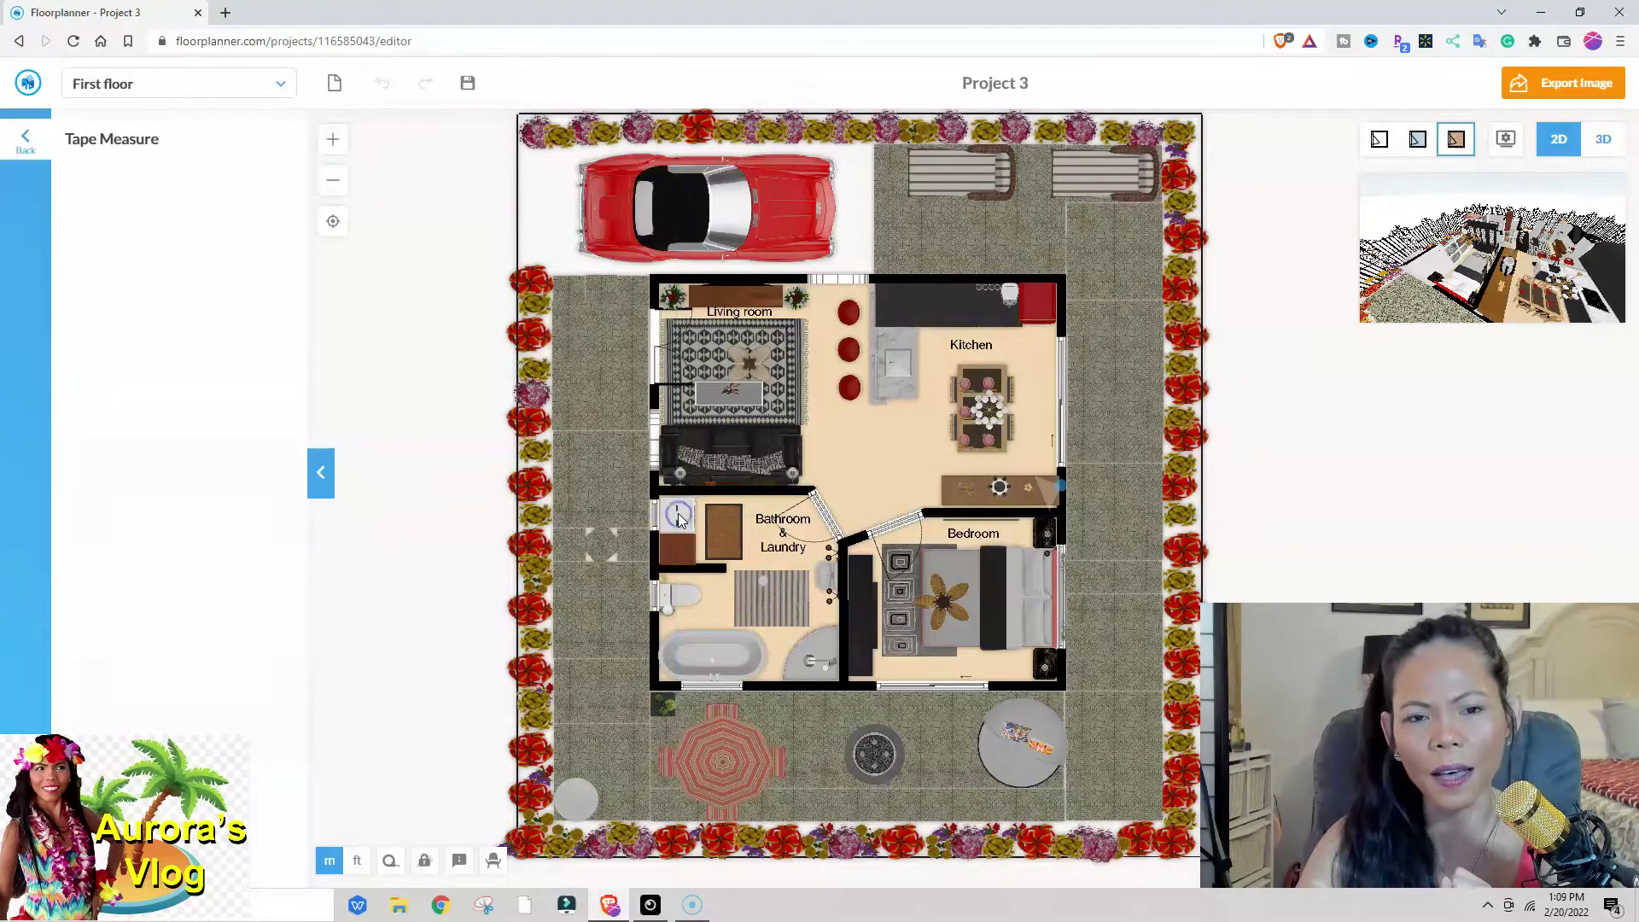
left_click(688, 523)
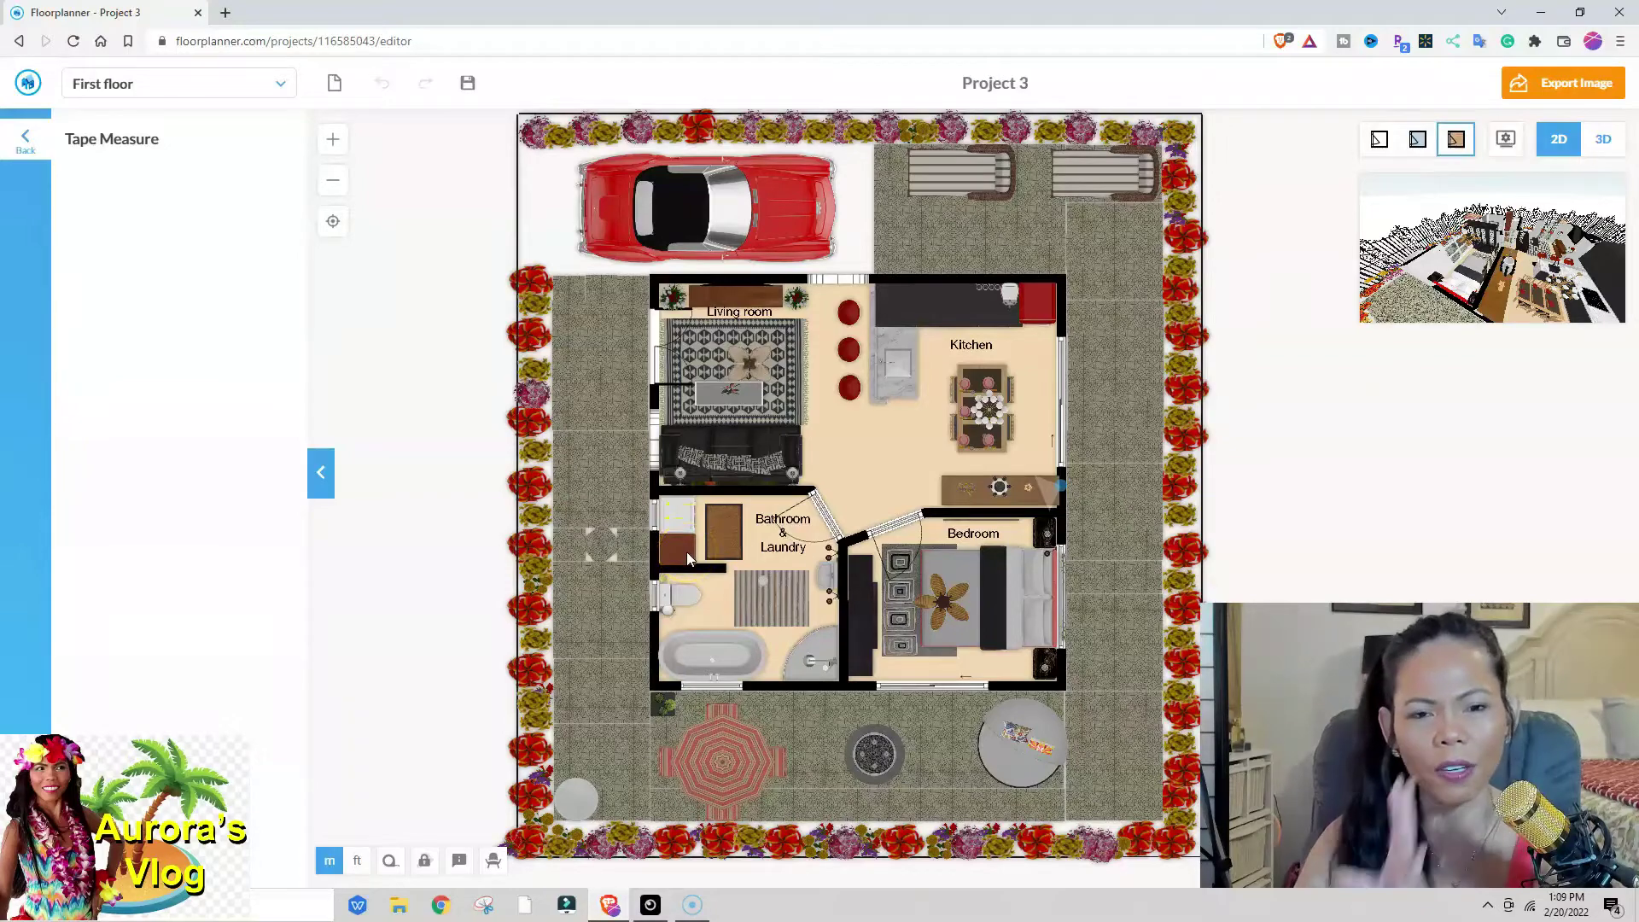
left_click(745, 614)
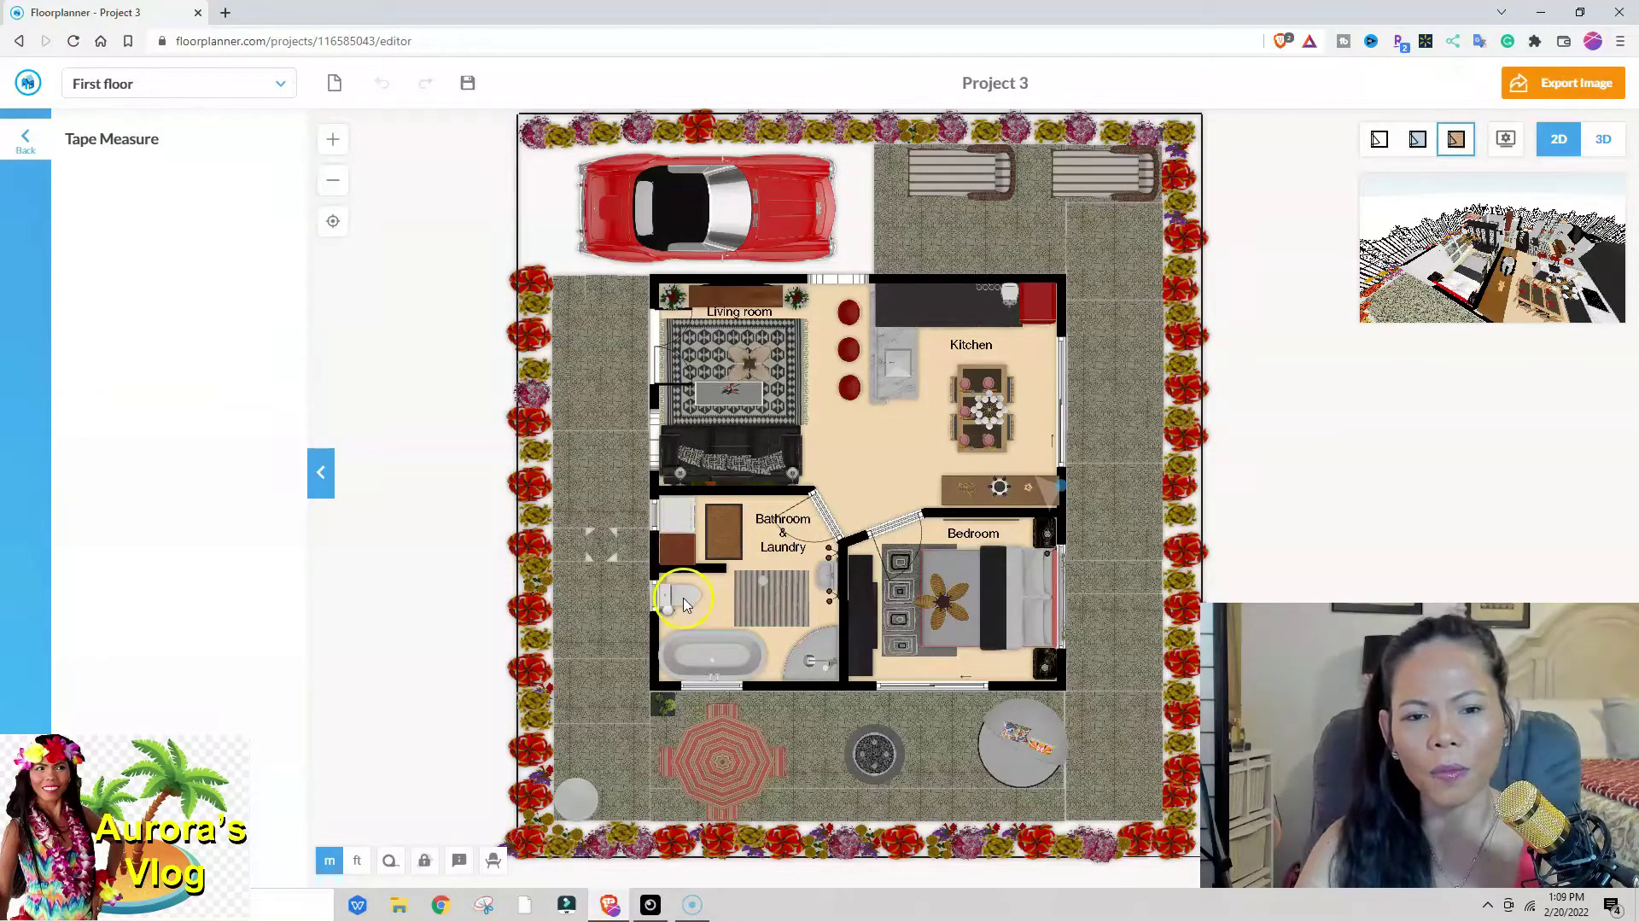
scroll(828, 580, "up", 3)
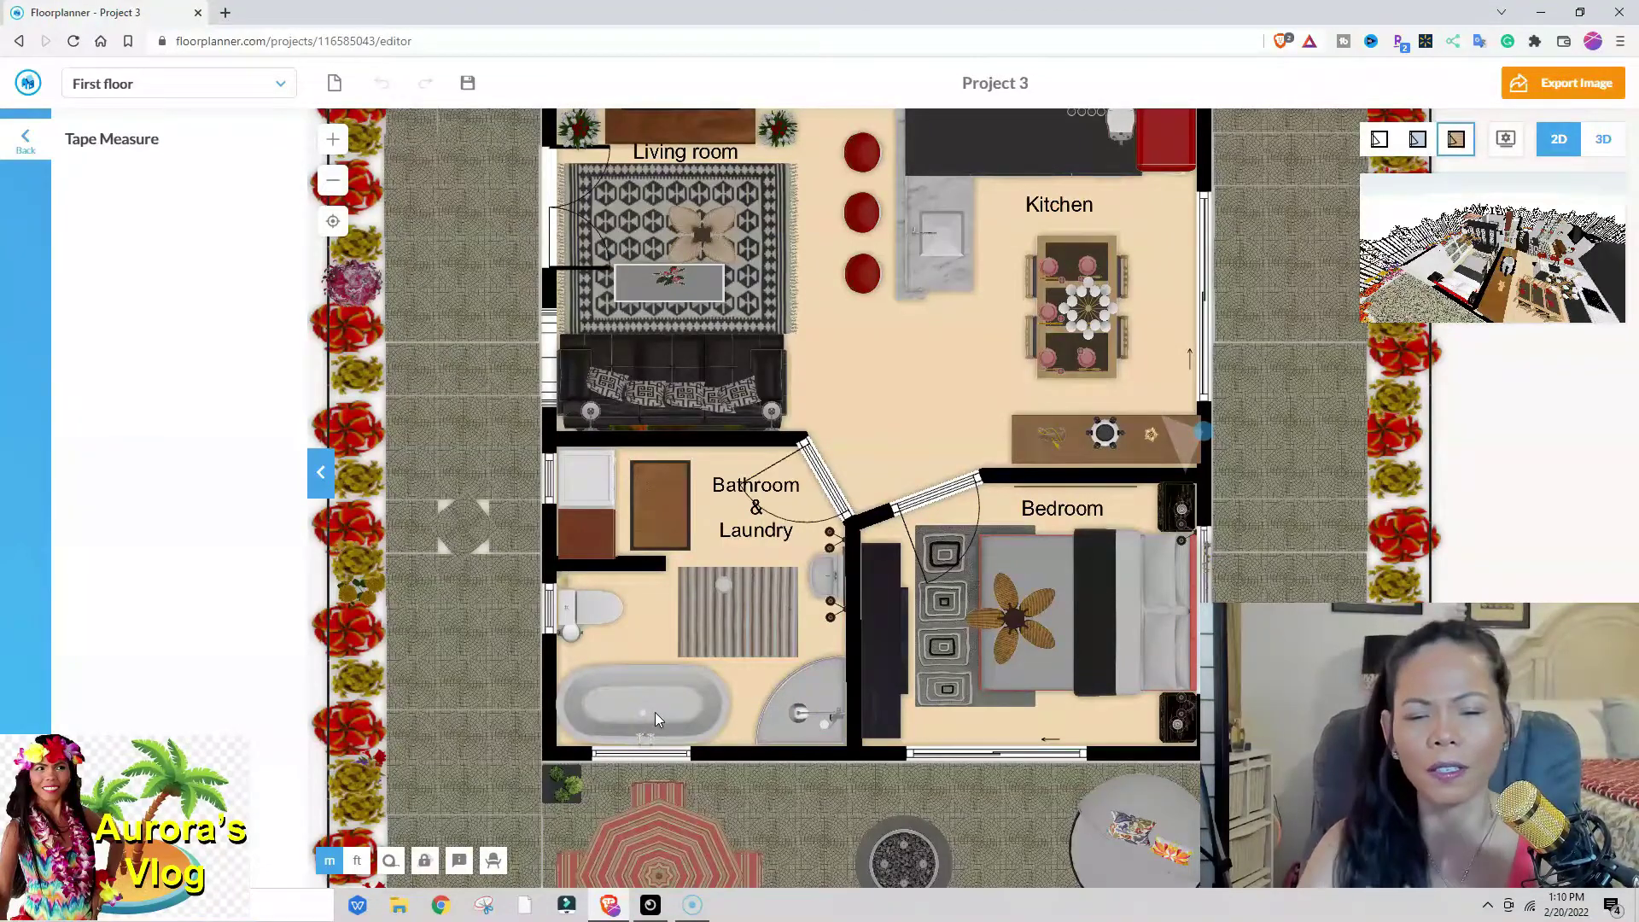
Switch to 3D, zoom in and orbit toward the bathroom and bedroom from outside the fence
left_click(1605, 141)
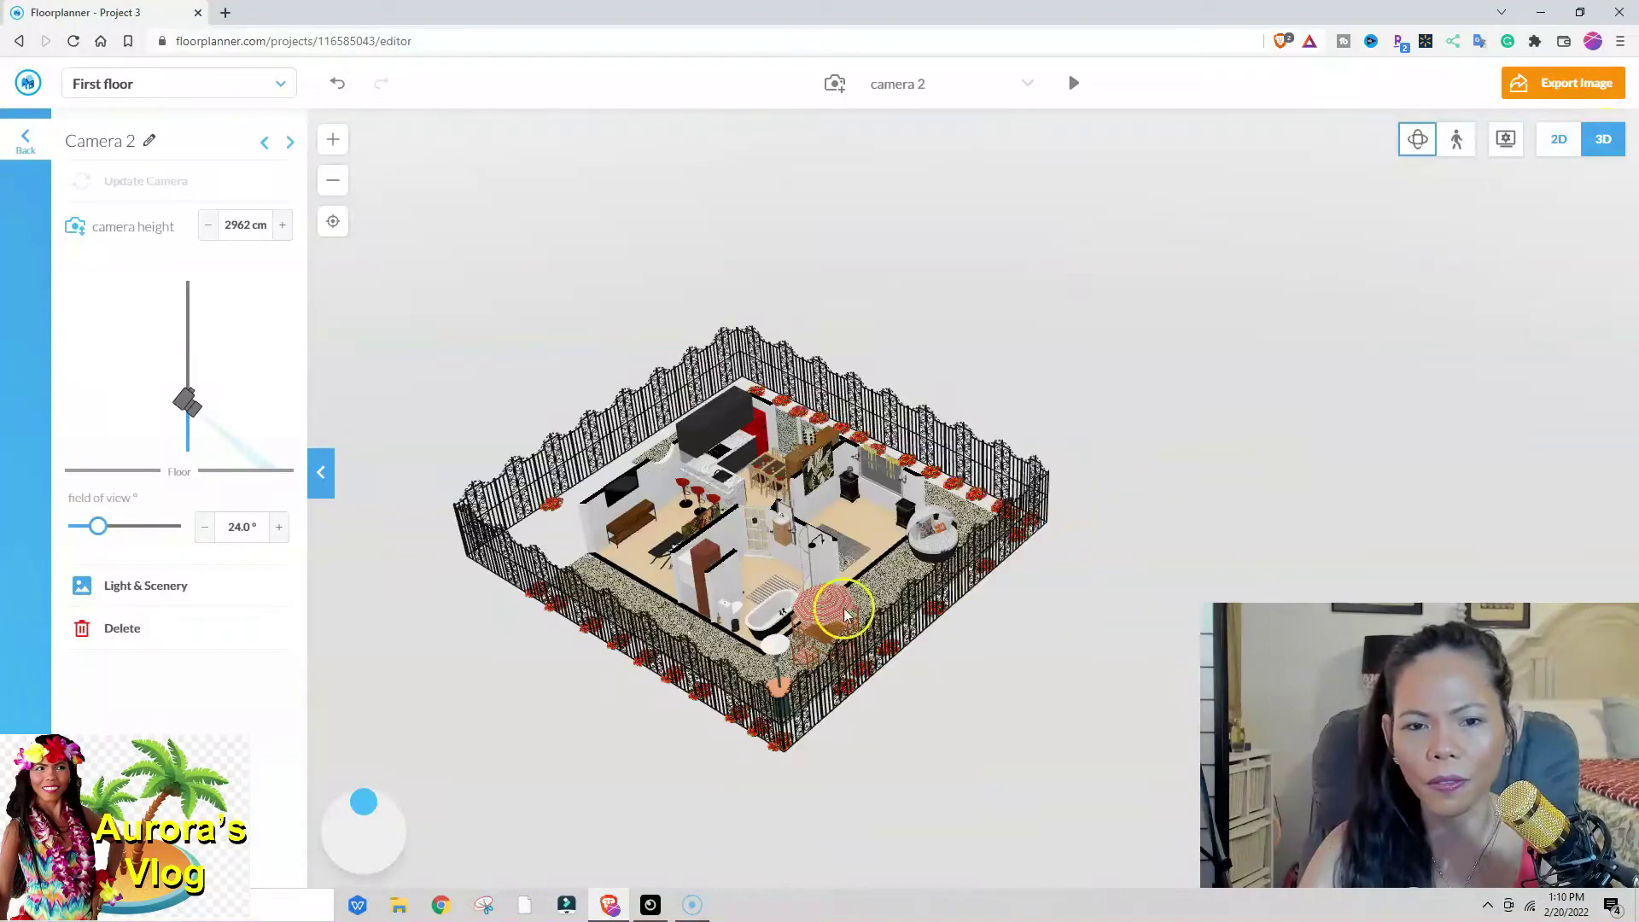
scroll(842, 603, "up", 5)
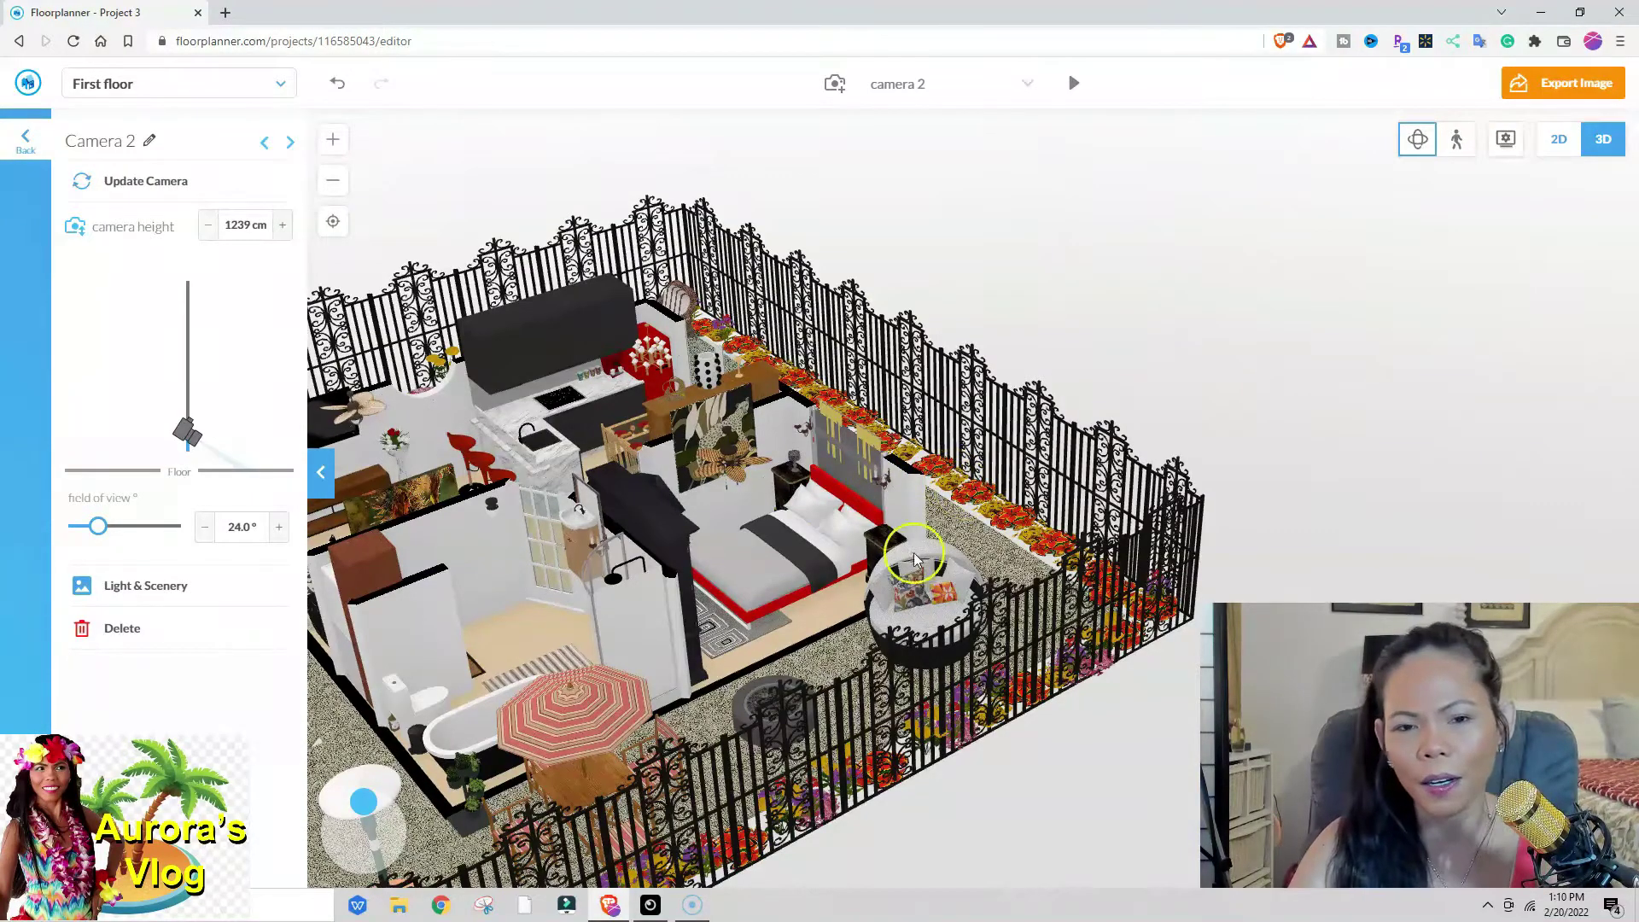
left_click_drag(1101, 478, 942, 340)
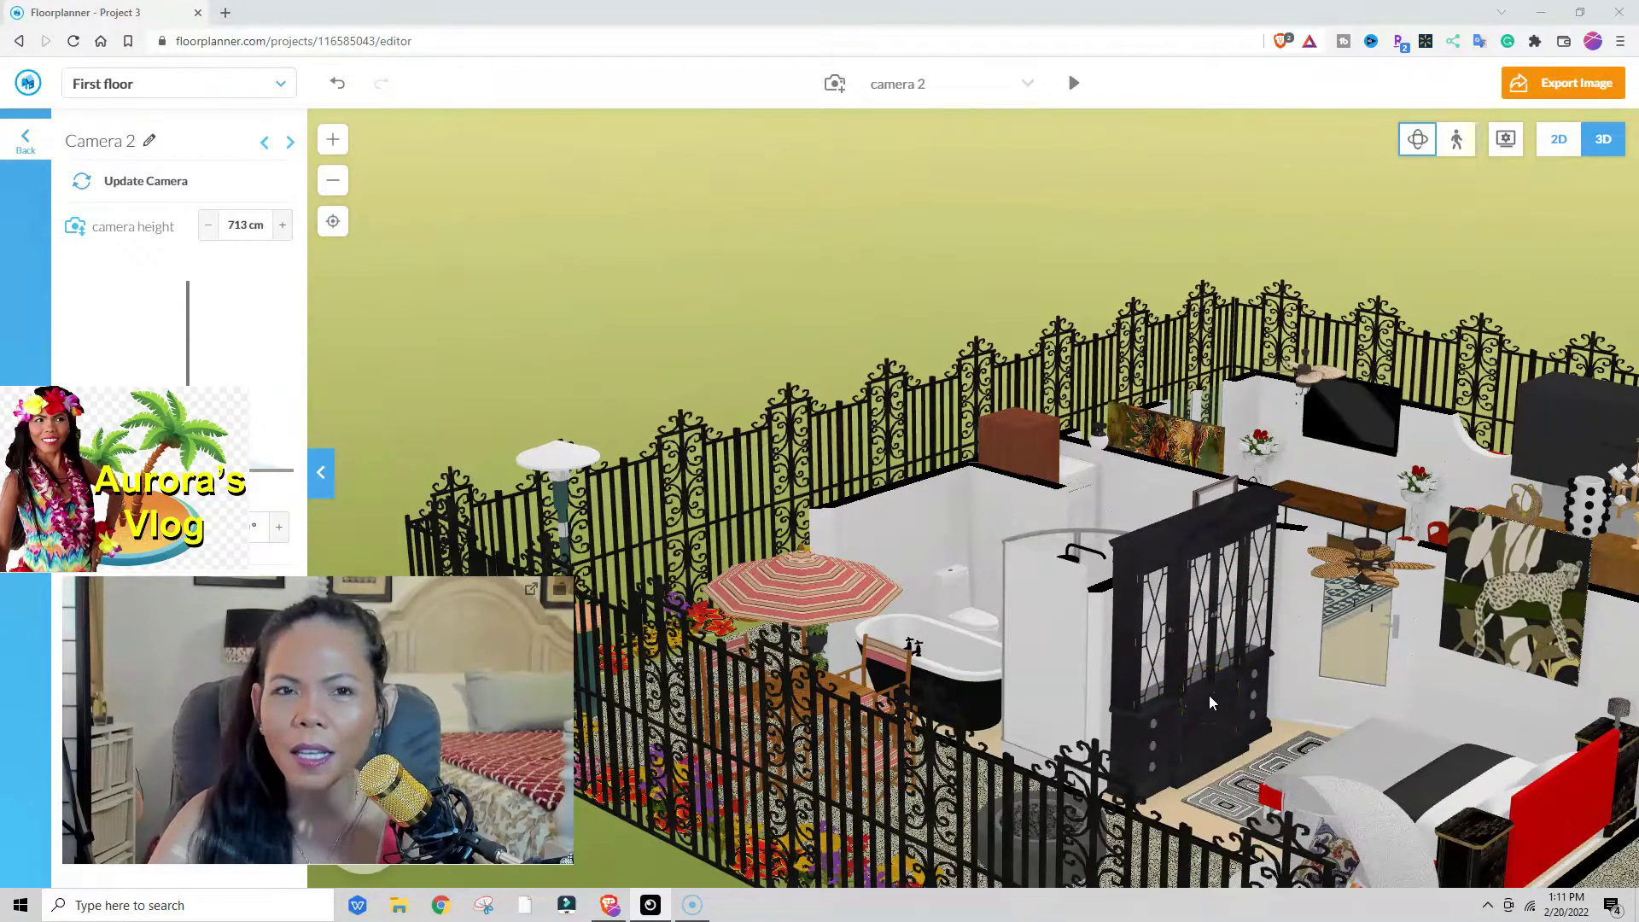
Walk inside the house and turn across the bedroom, kitchen, dining and living areas
left_click(1203, 679)
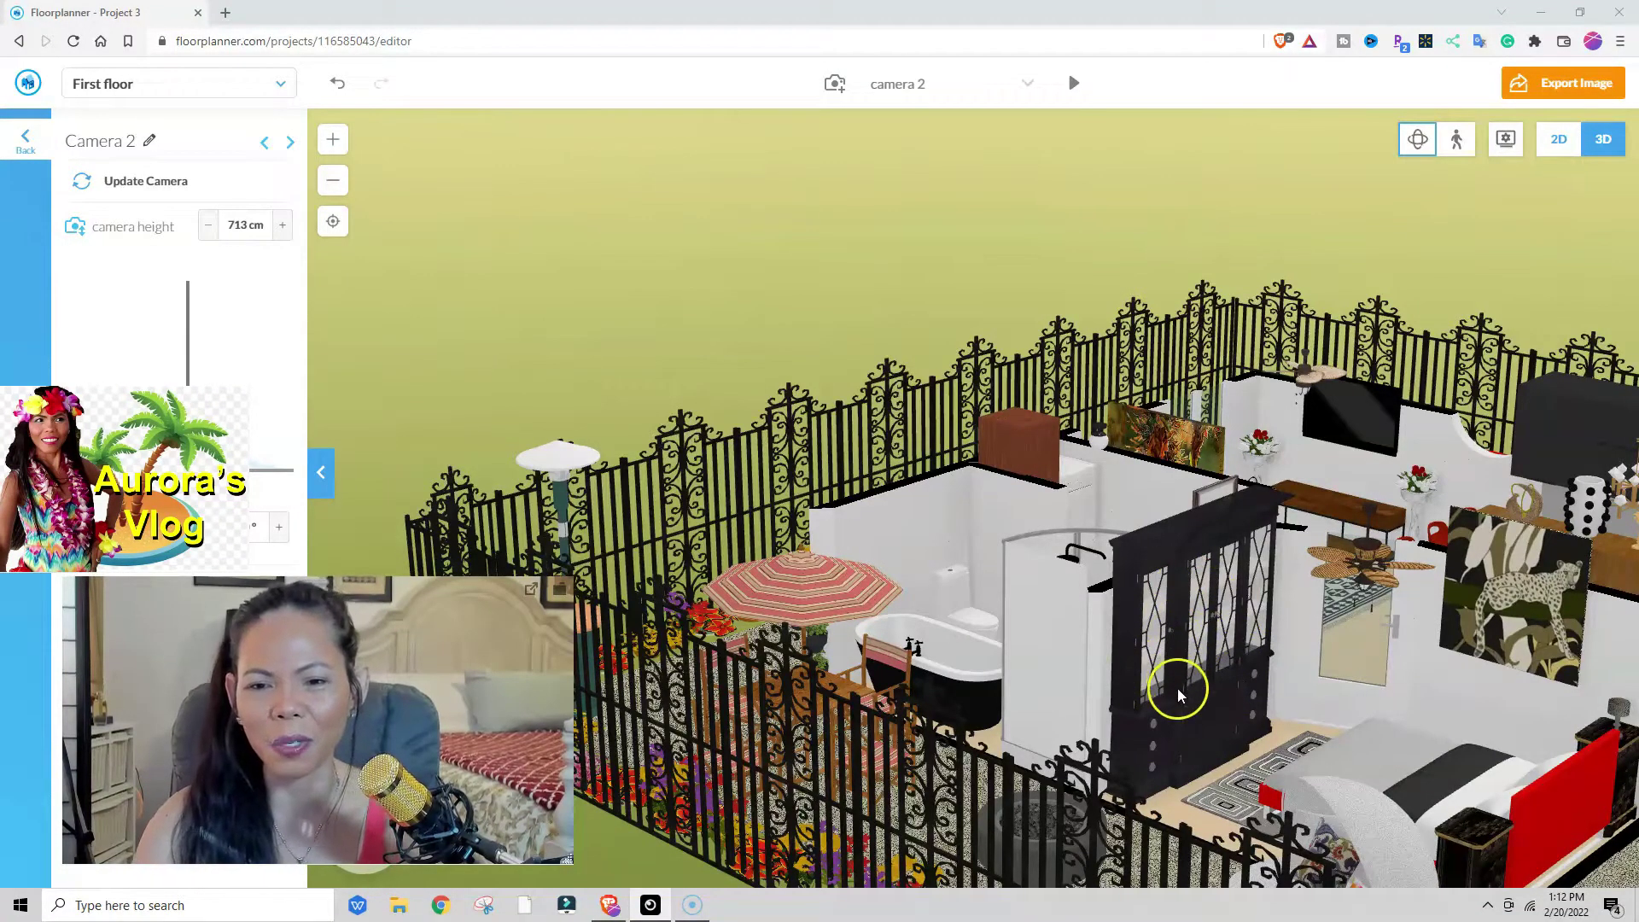
double_click(1203, 701)
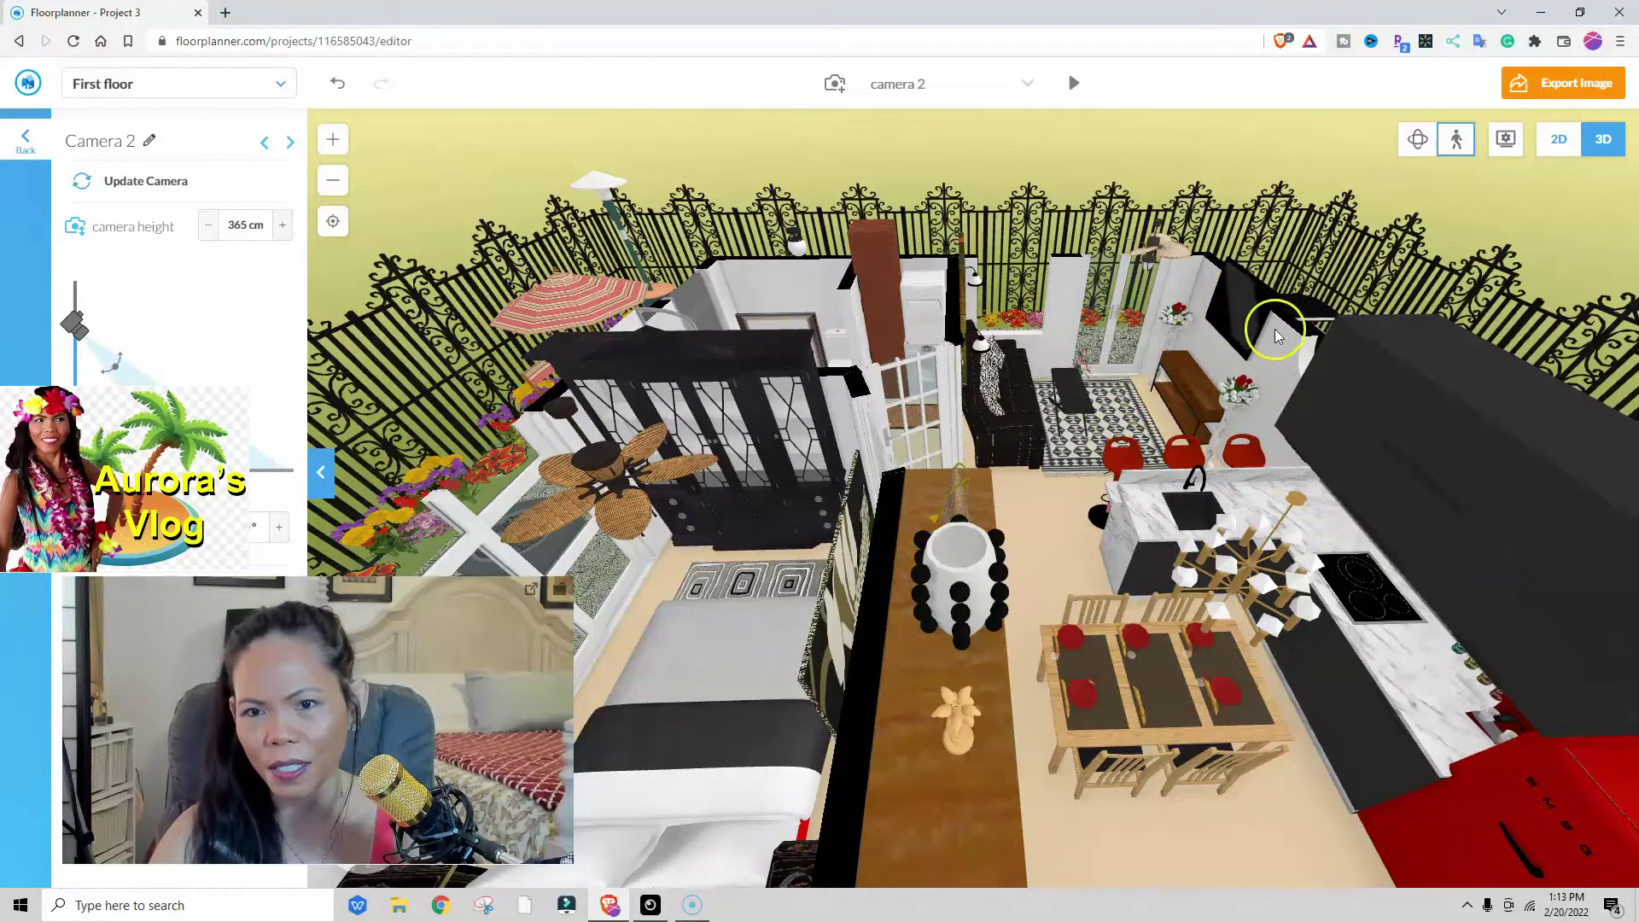
scroll(1143, 320, "up", 3)
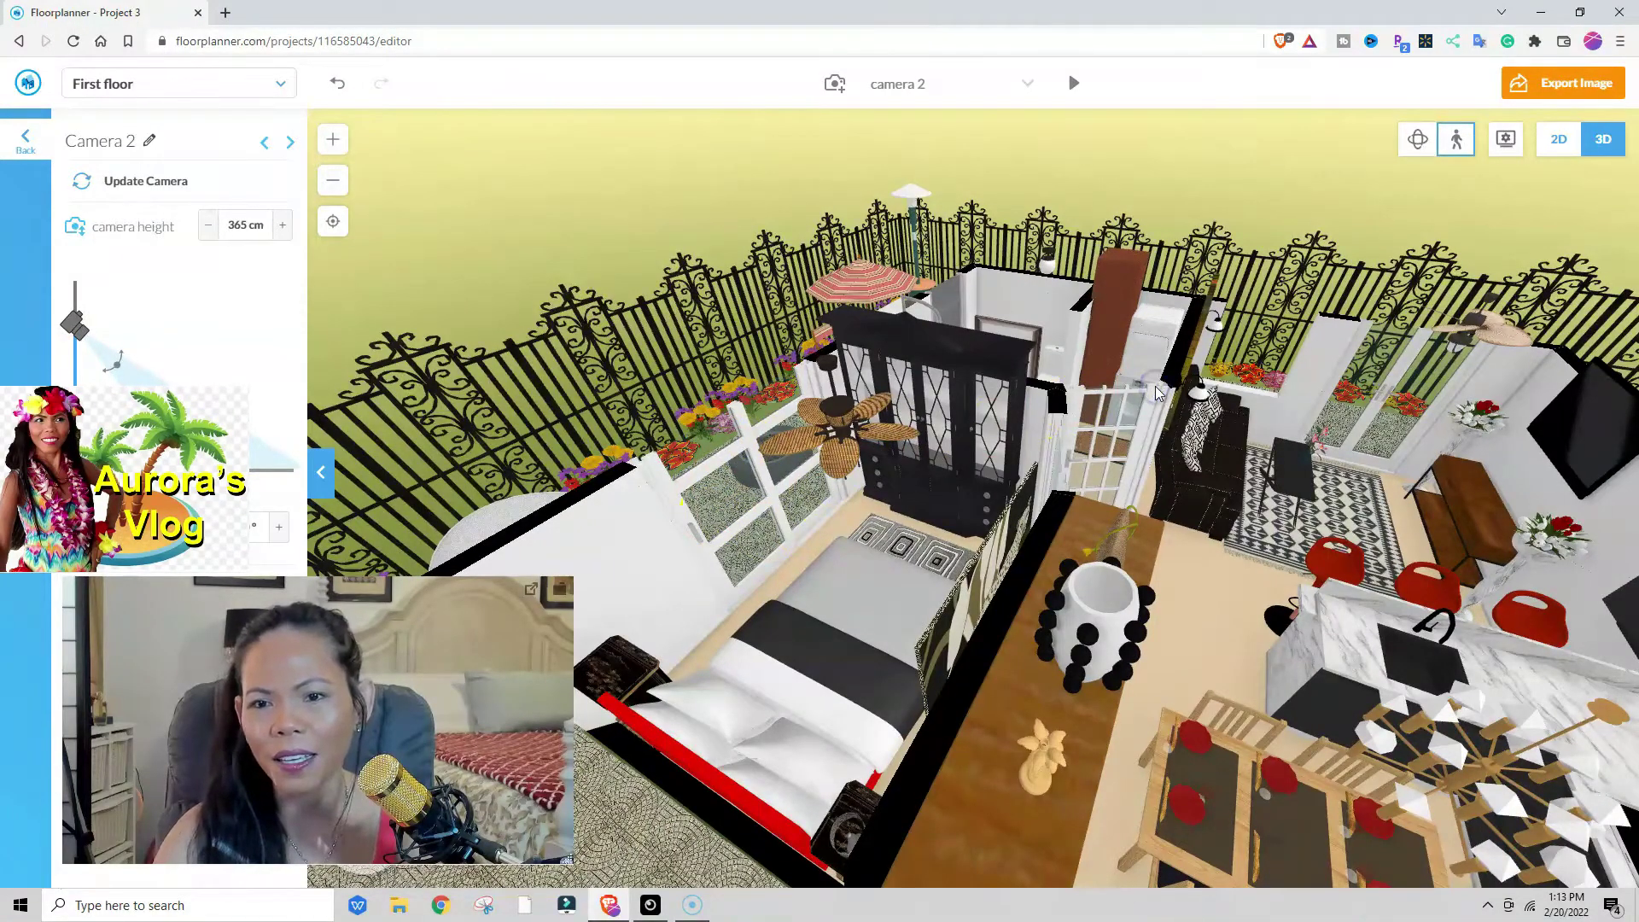
key("Right")
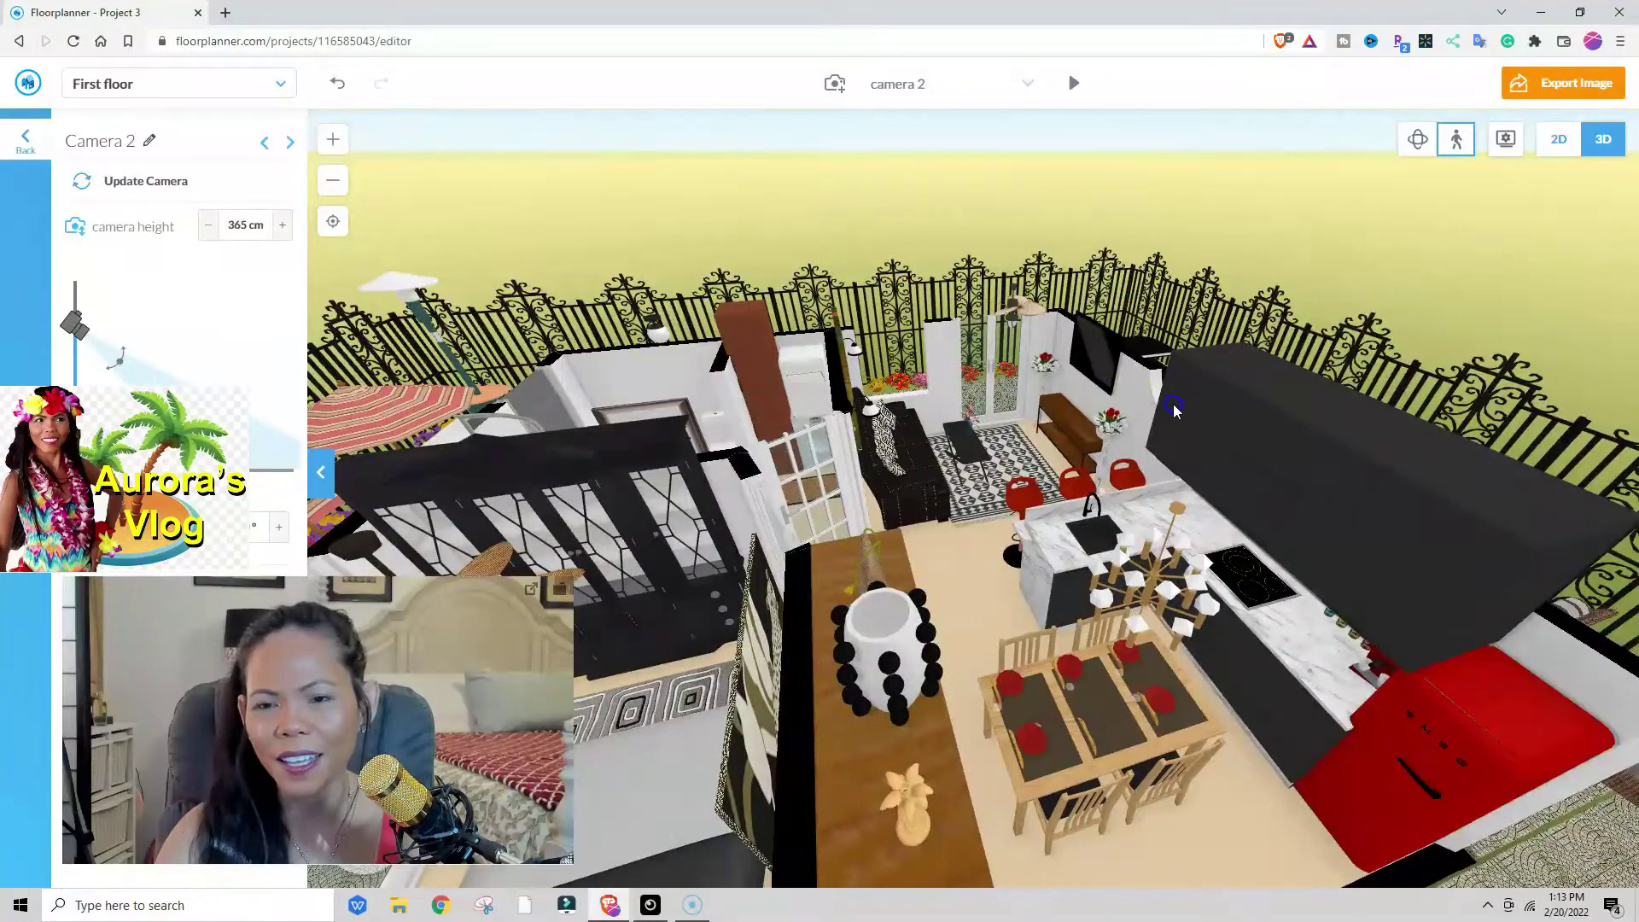
key("Right")
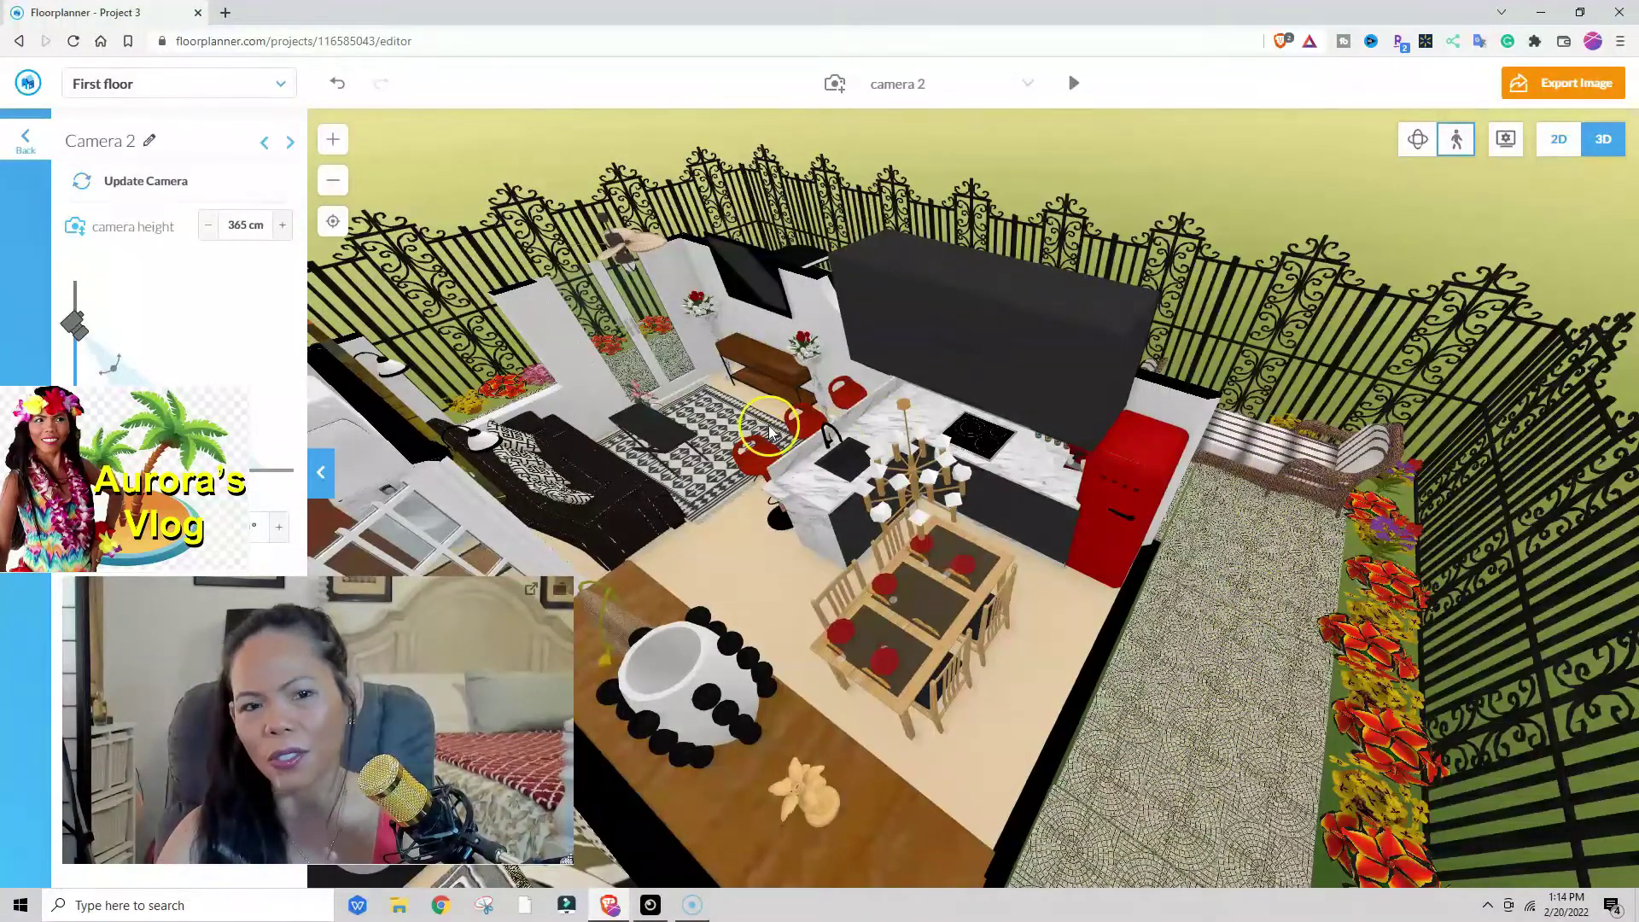
left_click(721, 420)
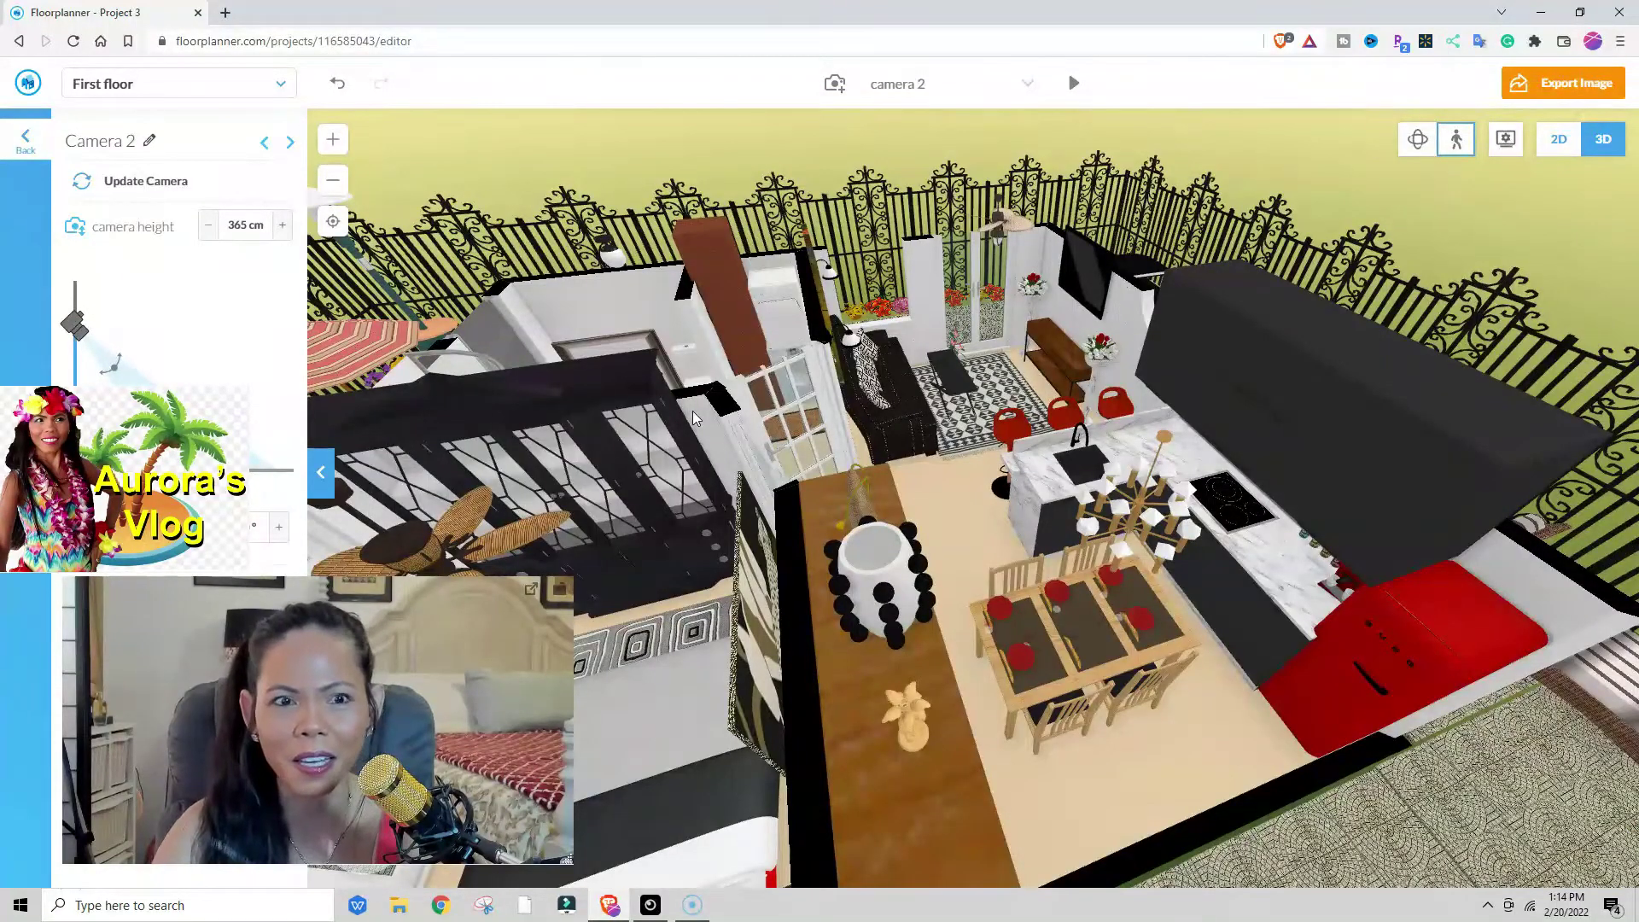
left_click(681, 445)
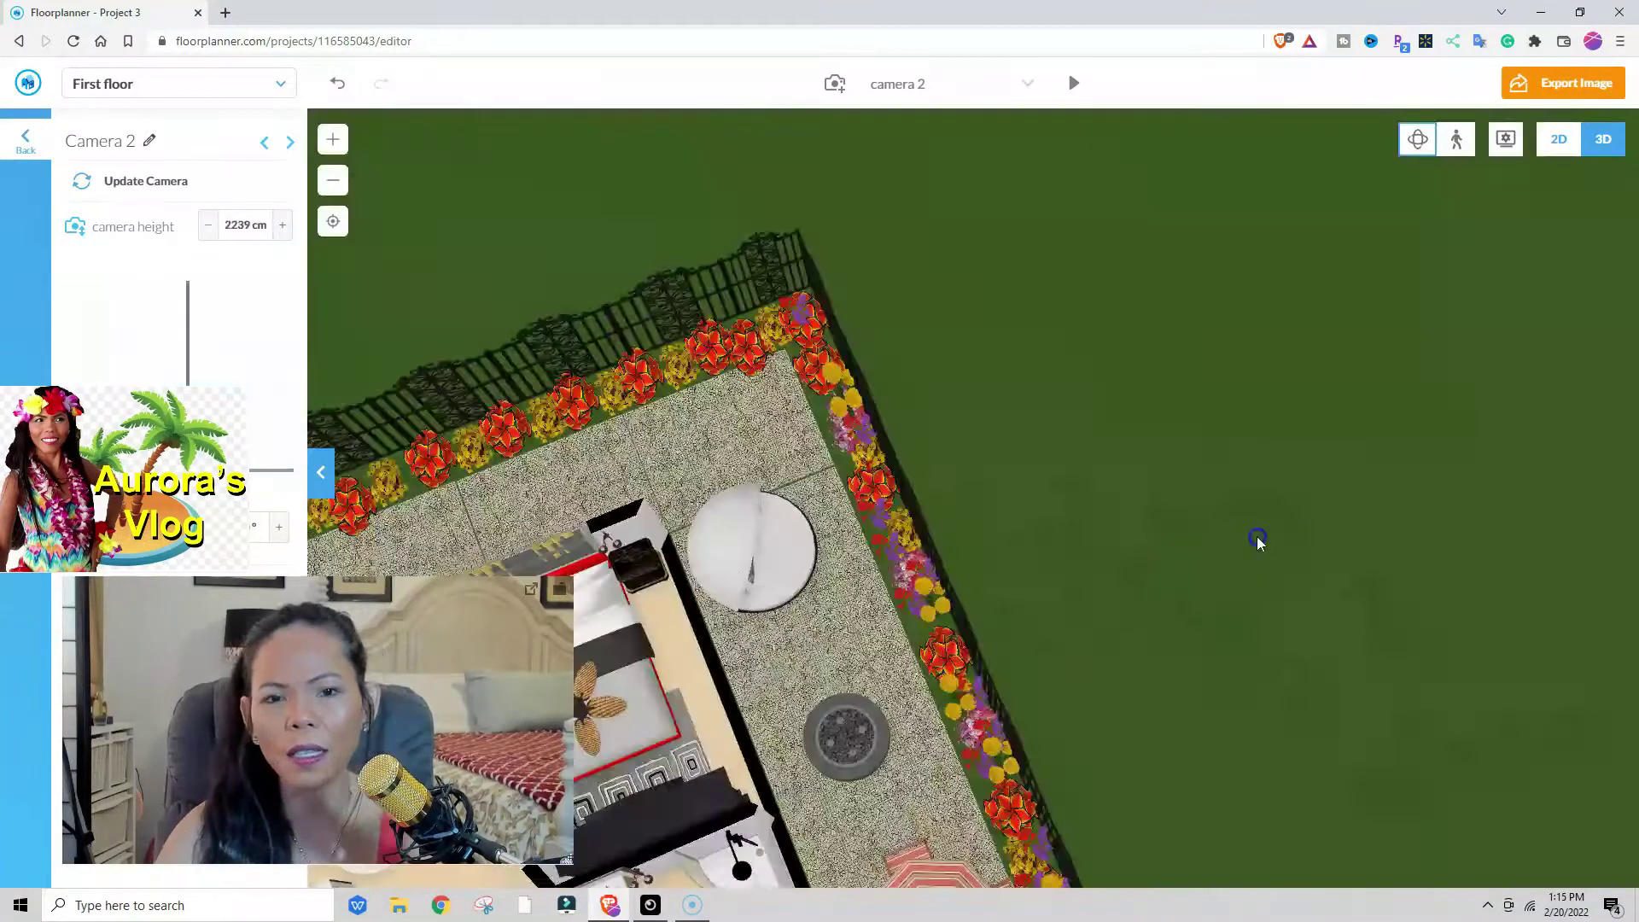
Tilt the 3D view down to eye level along the fence
left_click_drag(1228, 474, 1203, 446)
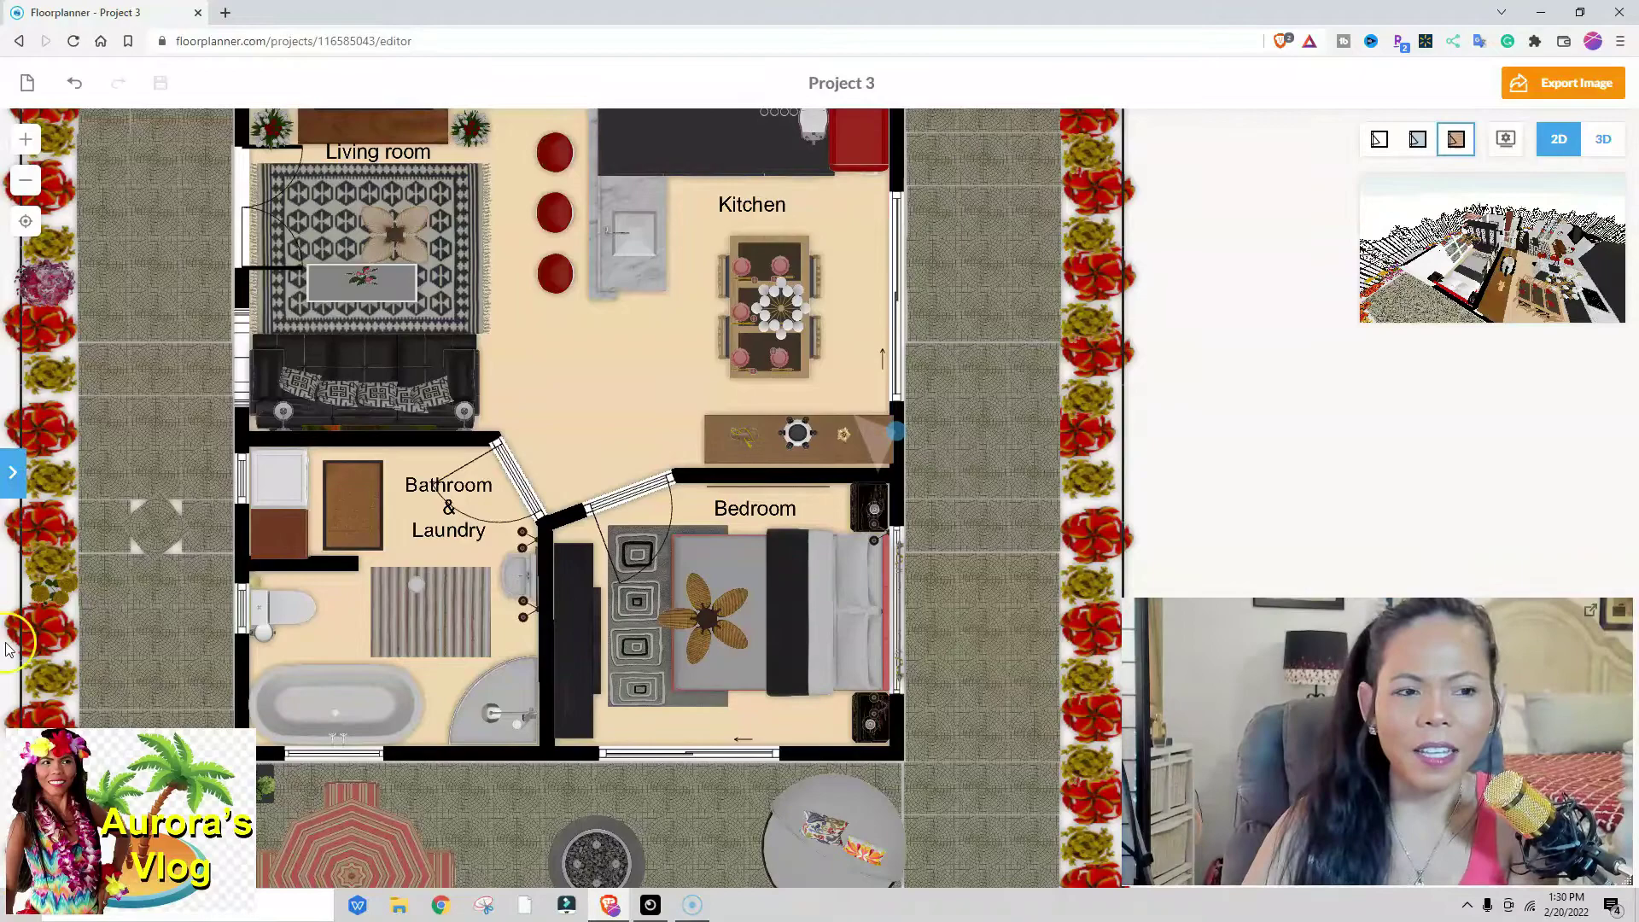
Open the Build tools and shift the plan left to frame the living room and kitchen
left_click(12, 476)
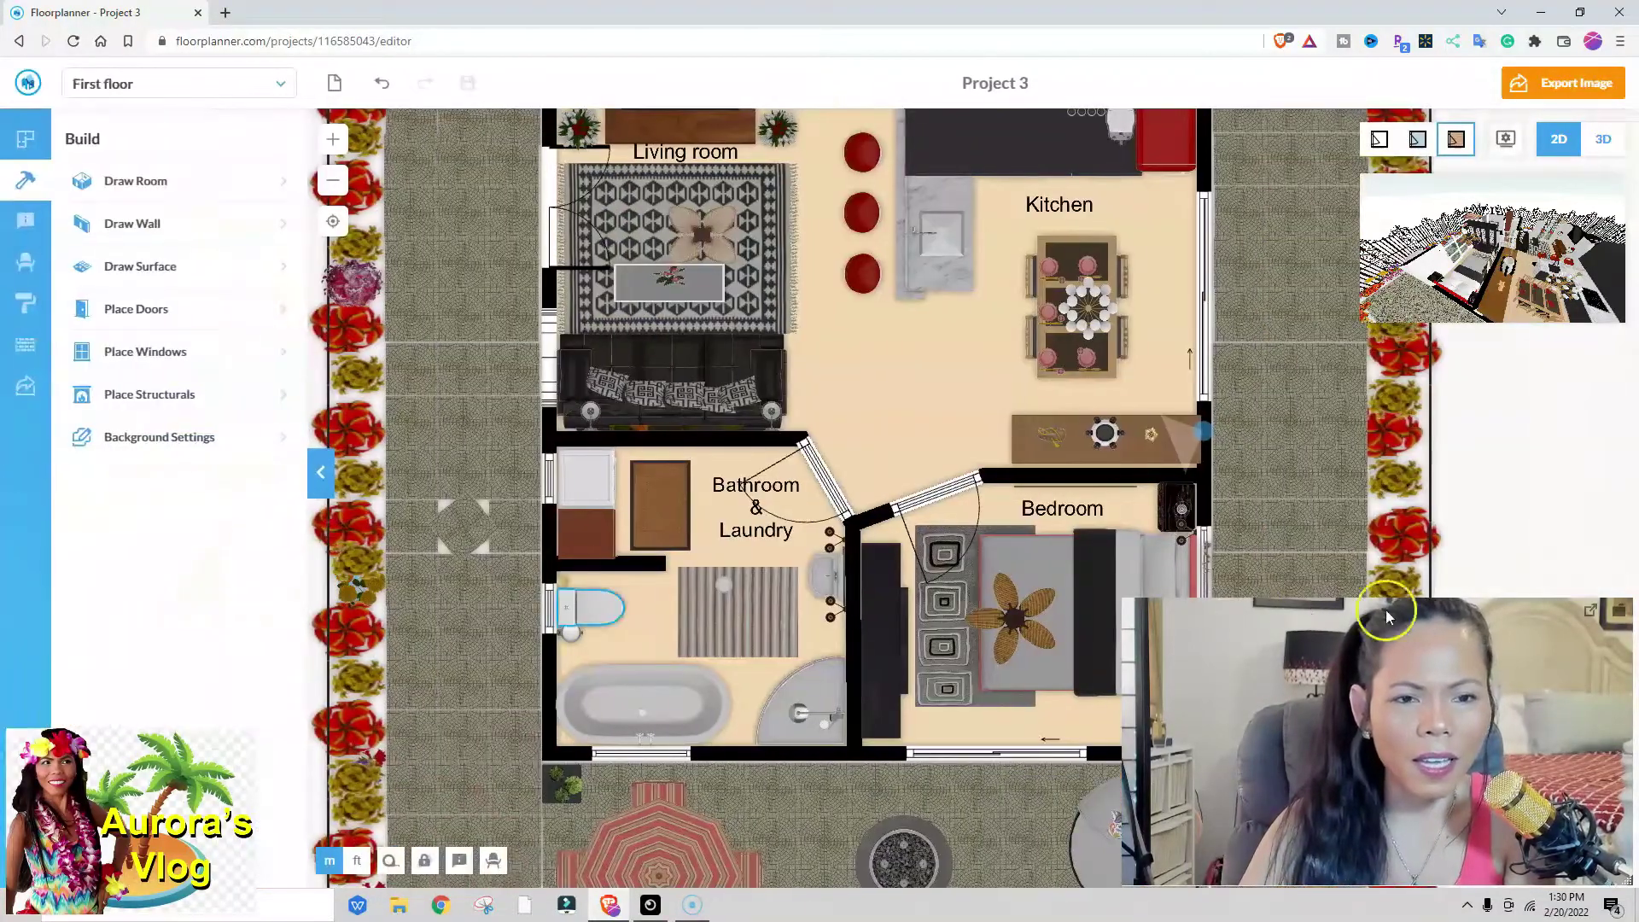
scroll(1547, 487, "down", 4)
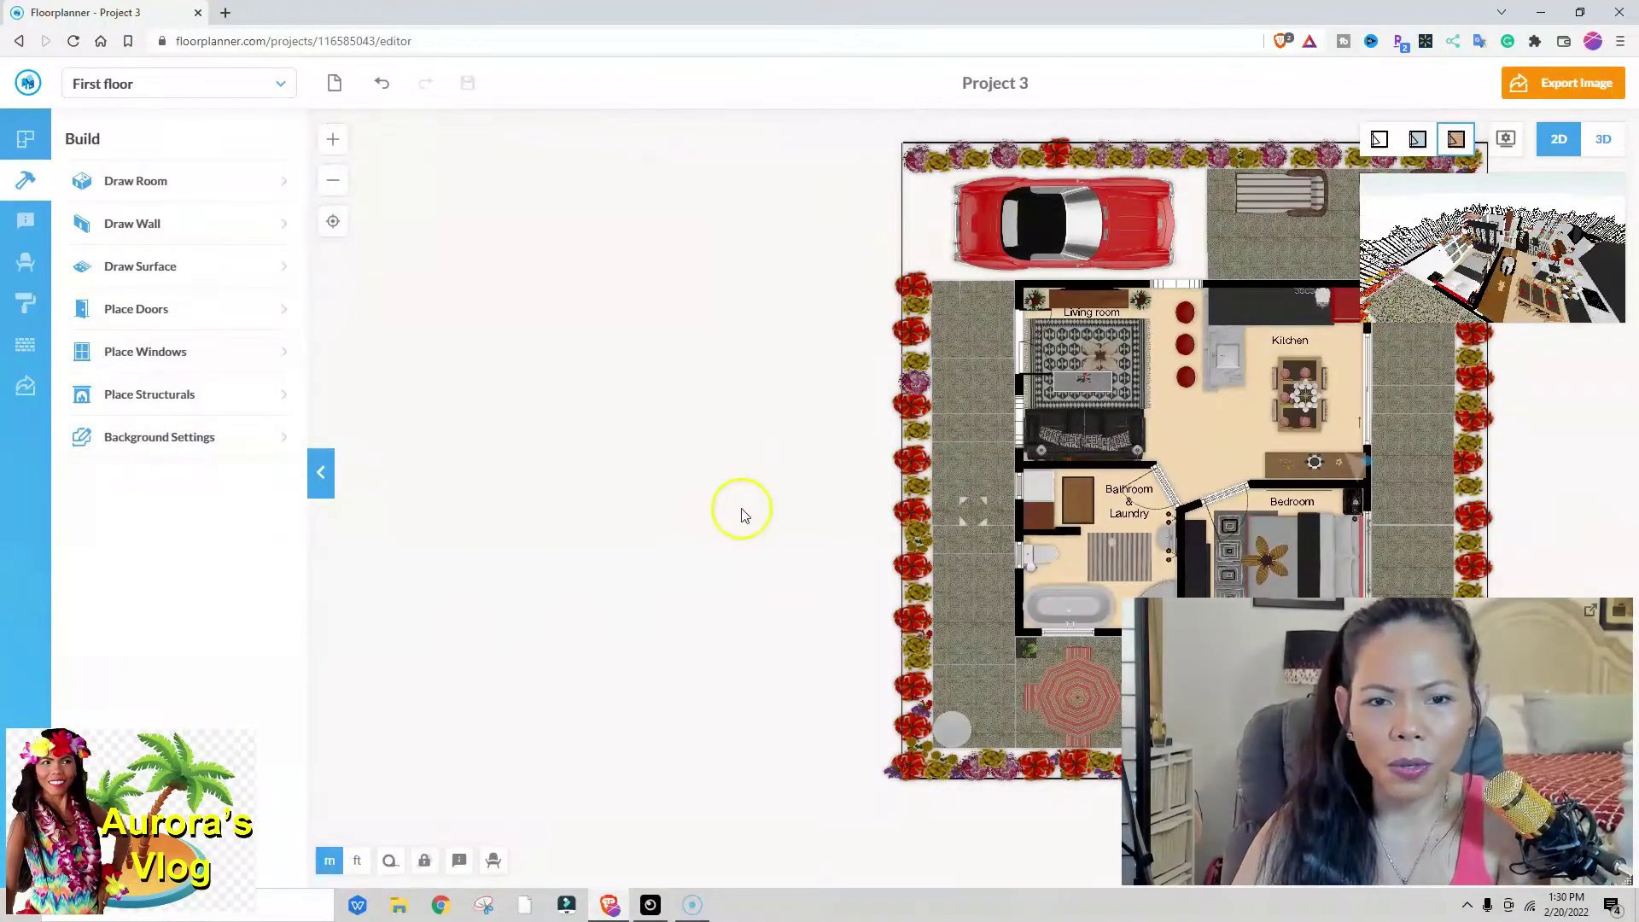
left_click_drag(742, 512, 333, 534)
scroll(747, 529, "up", 2)
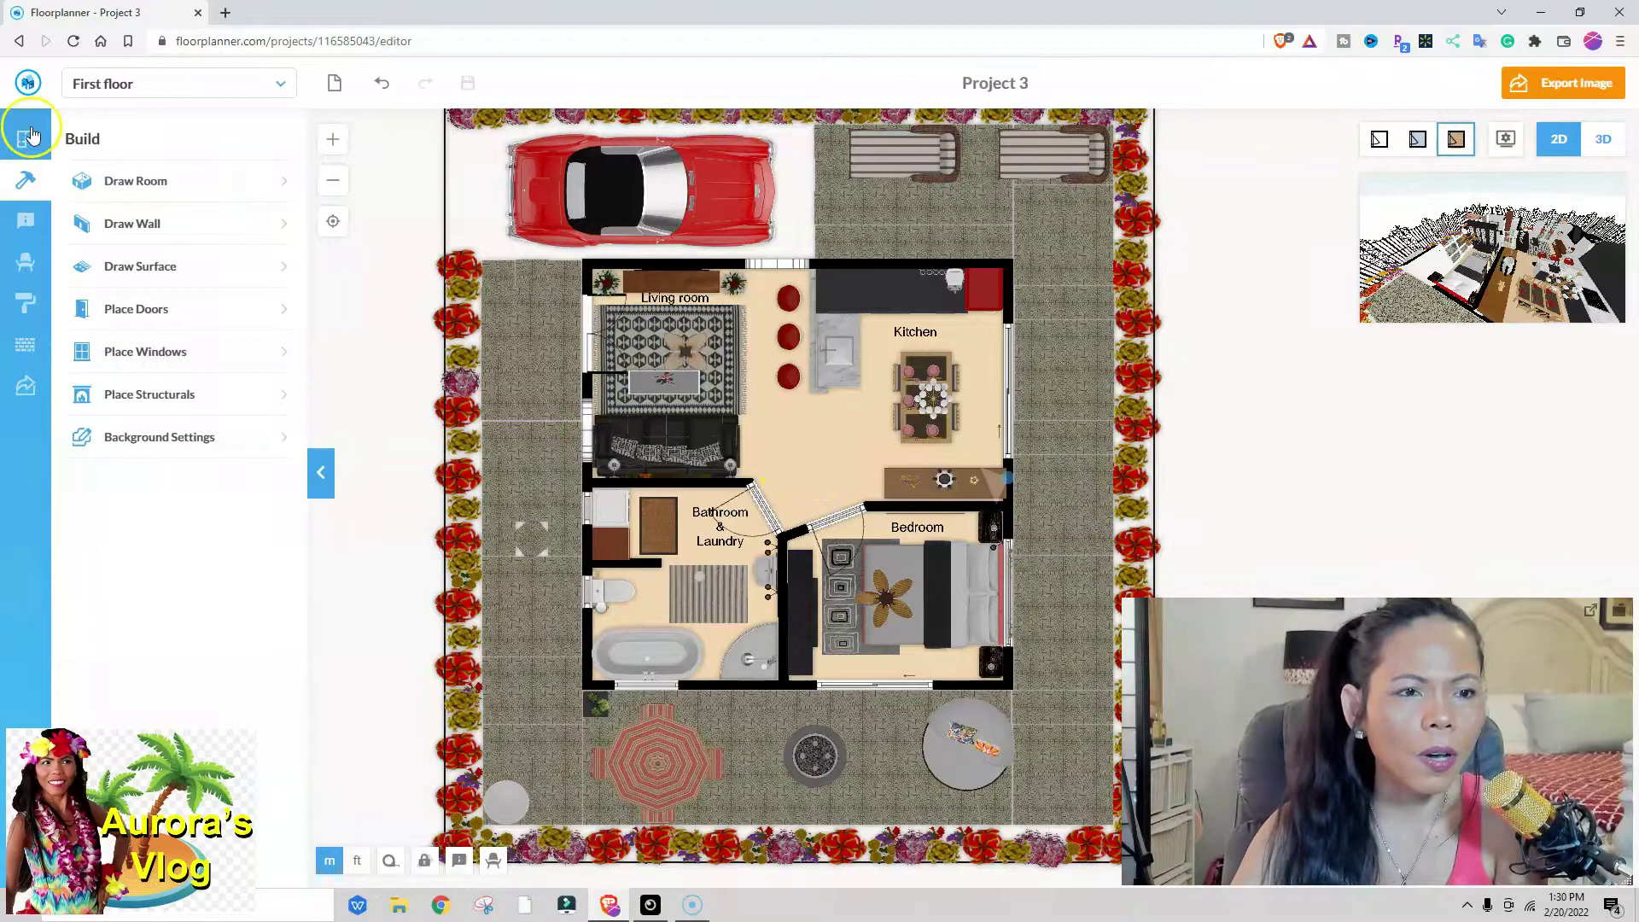
Search 'round' and place a Tulip Round table between the living room and kitchen, then view it in 3D
left_click(25, 267)
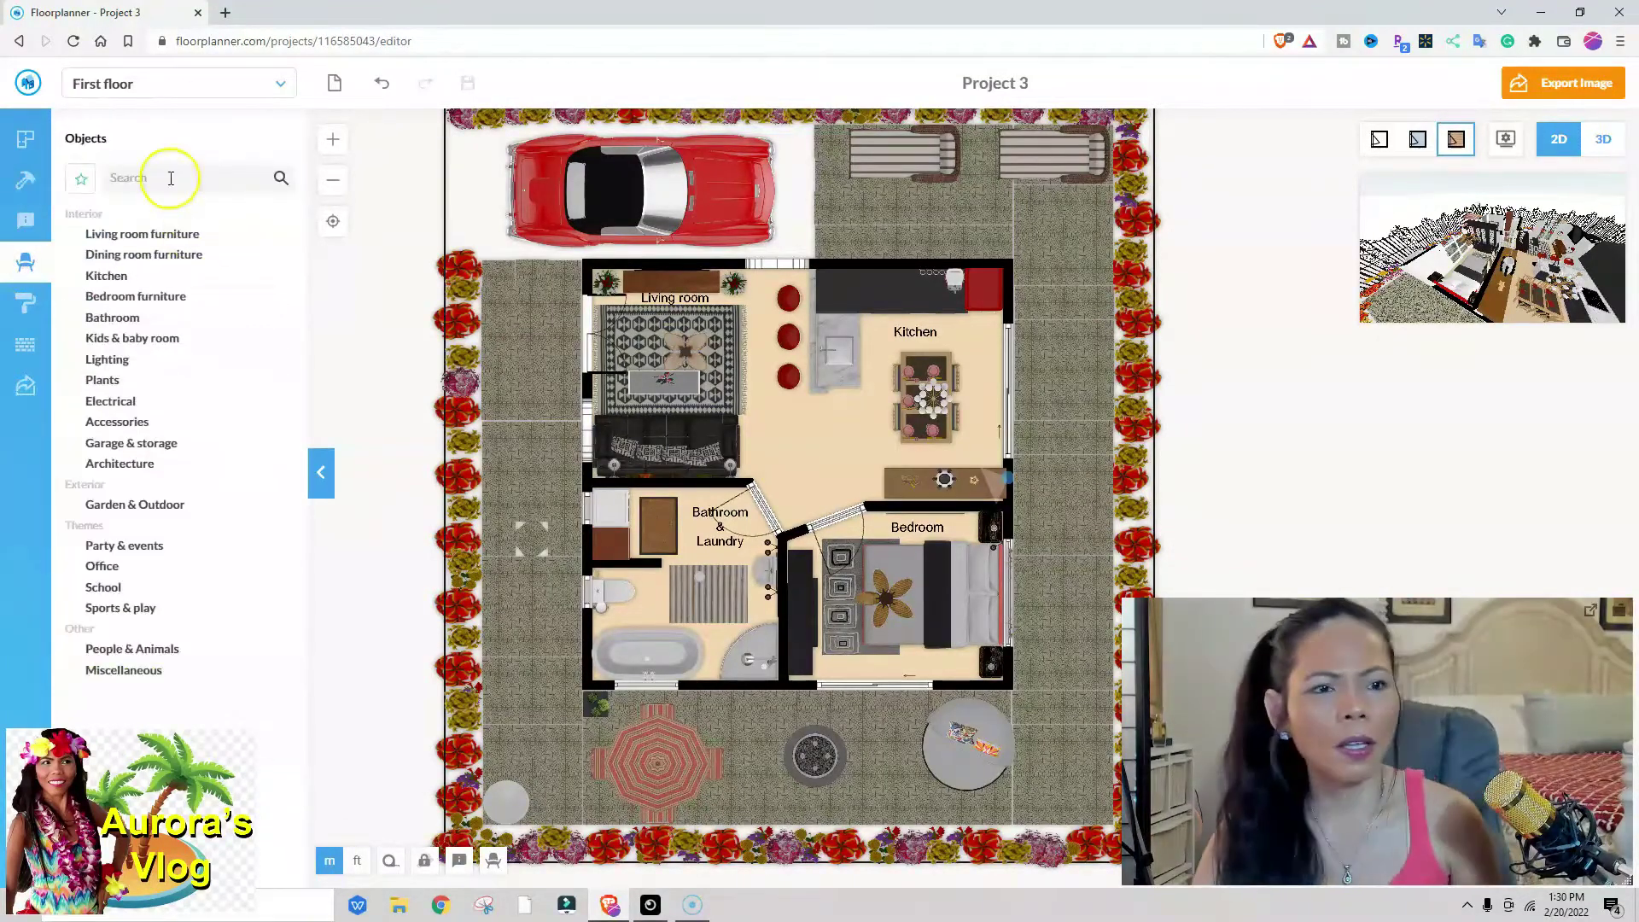
left_click(169, 177)
type("round table")
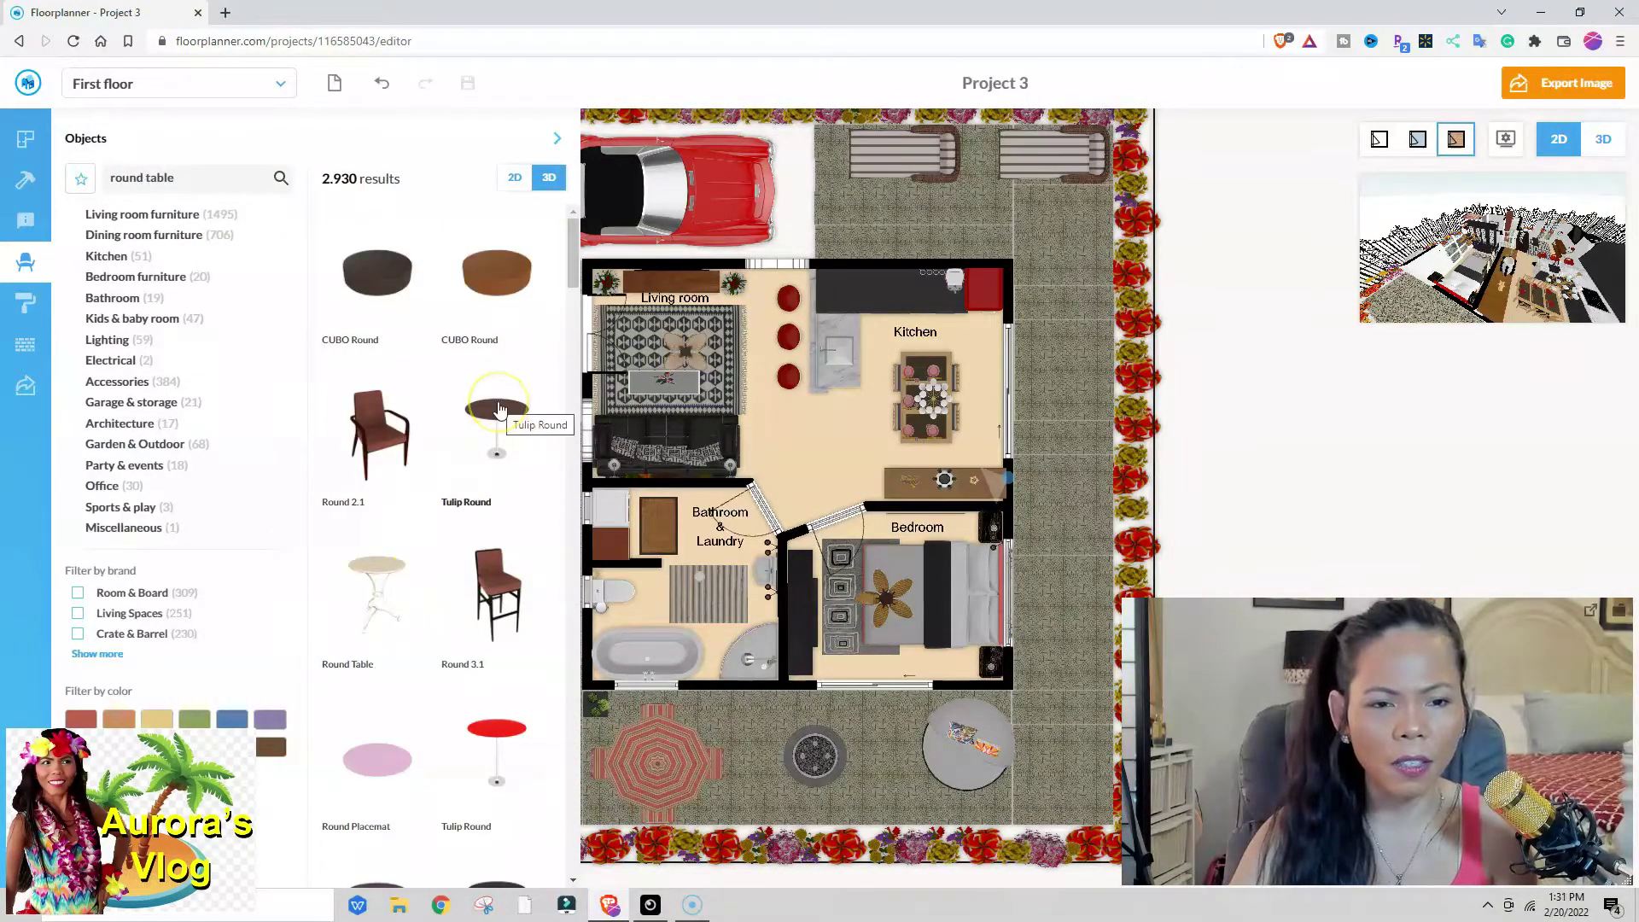
left_click(848, 450)
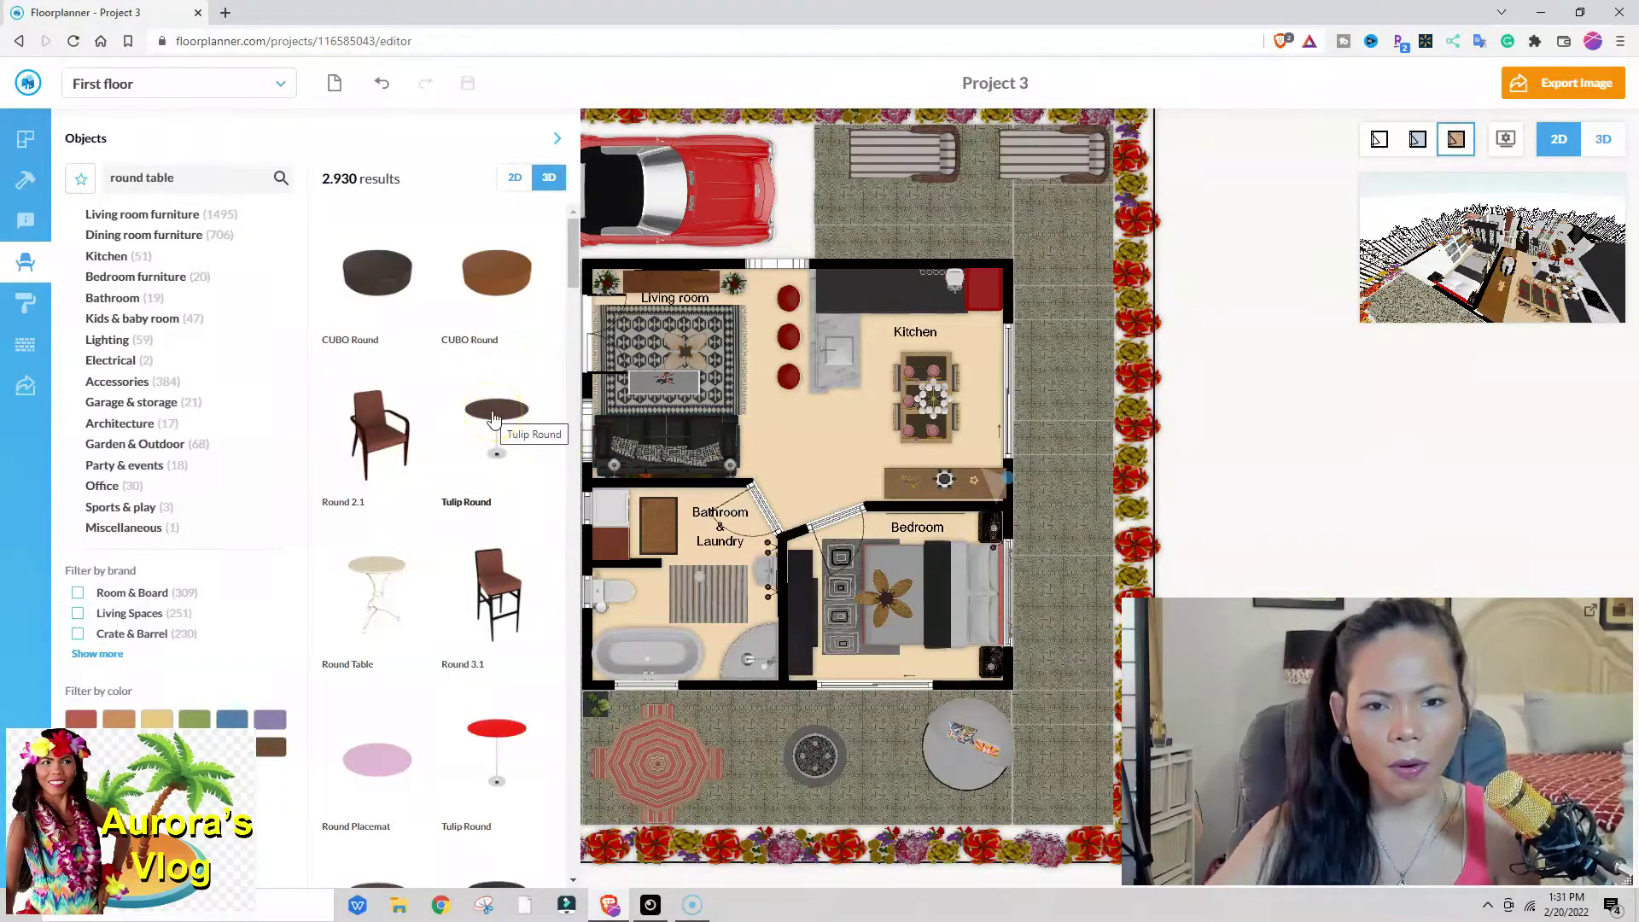
left_click_drag(493, 416, 796, 455)
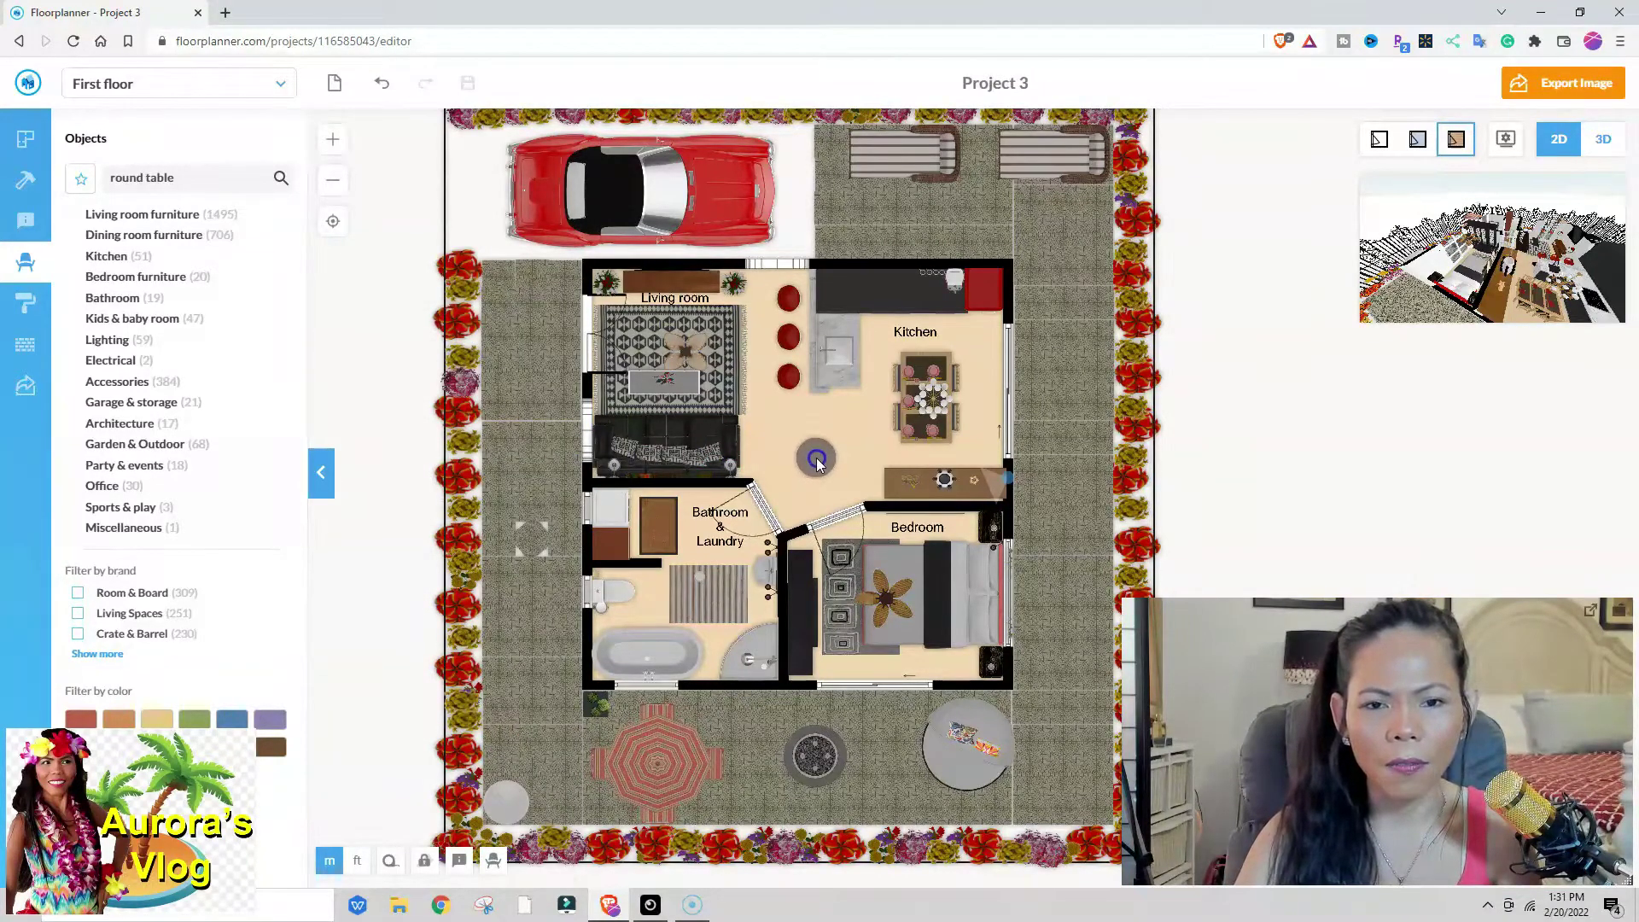
left_click_drag(817, 462, 817, 461)
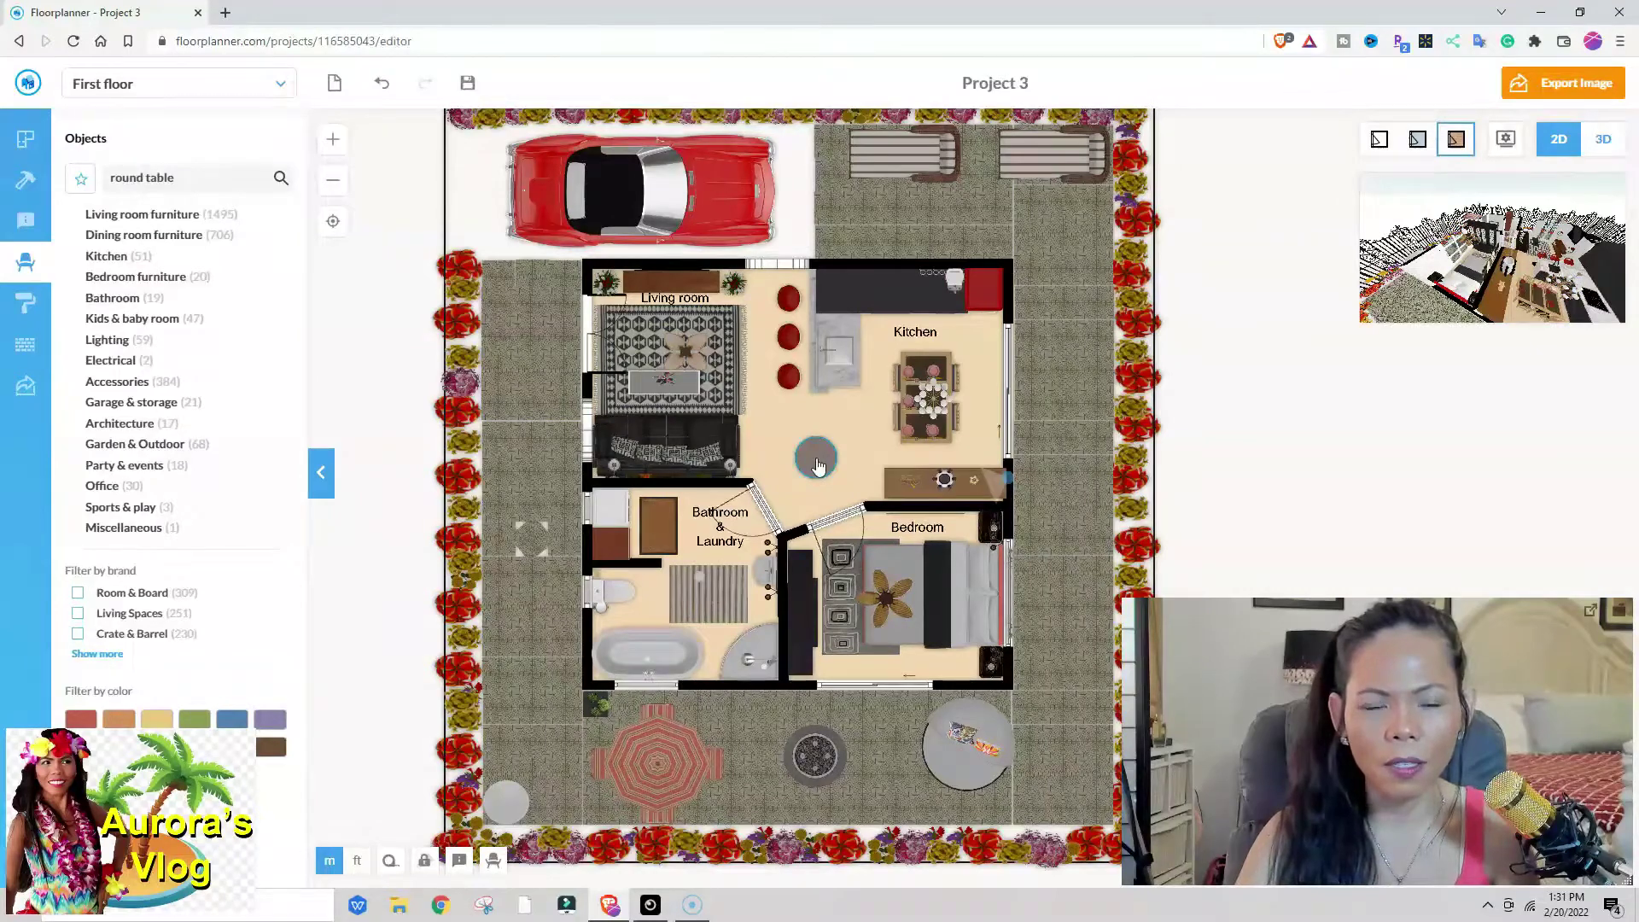
left_click(844, 474)
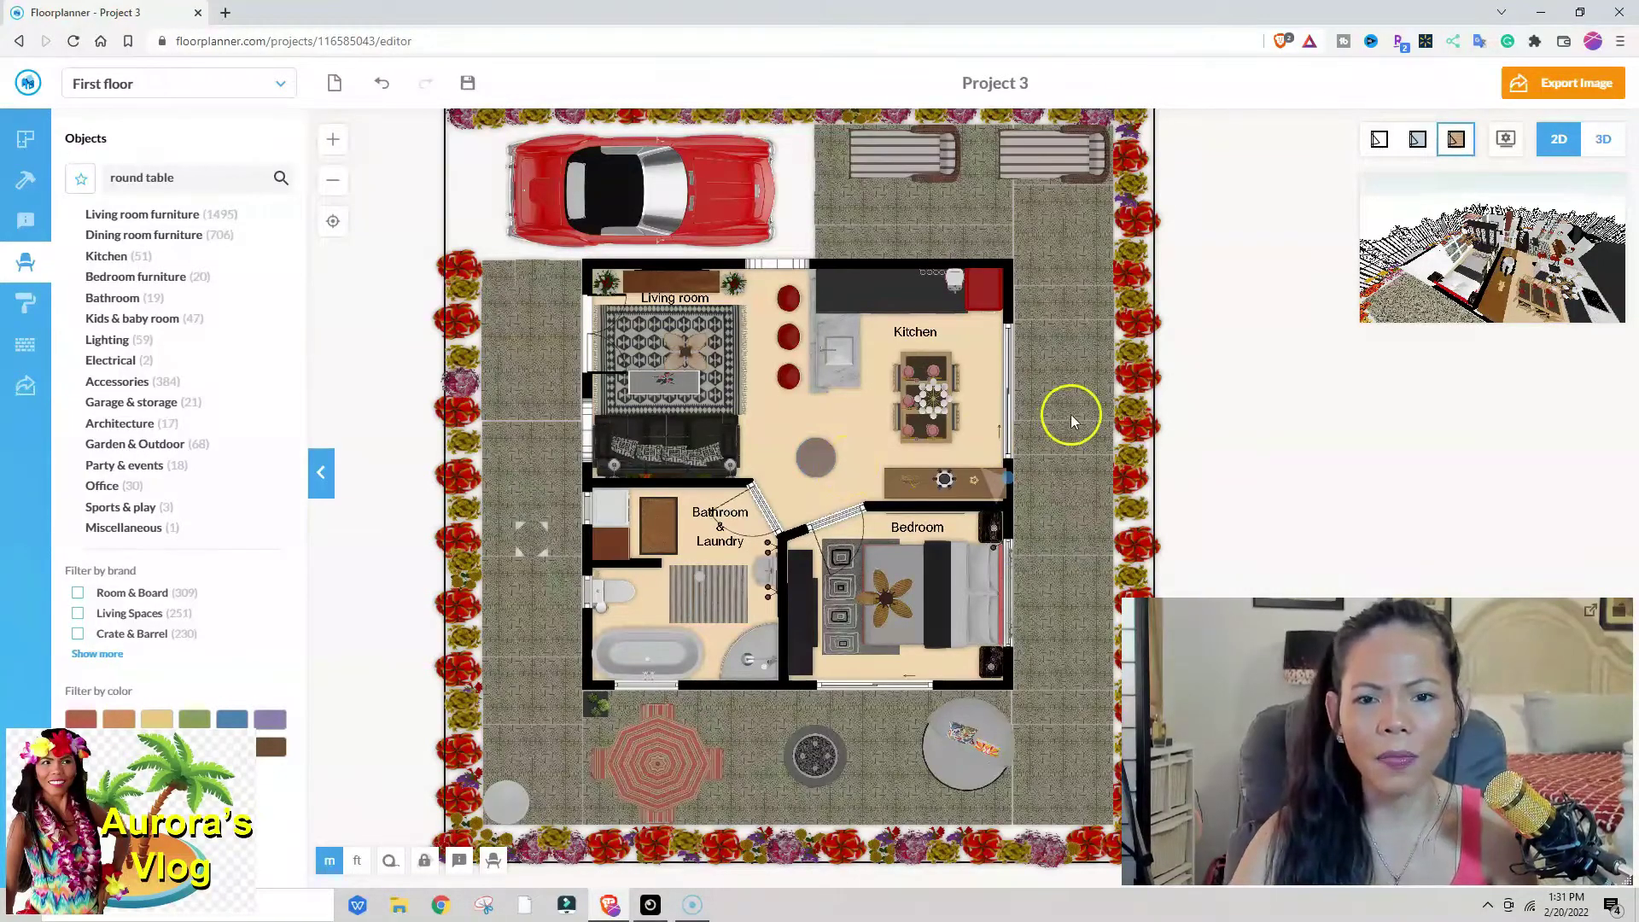
left_click(1602, 144)
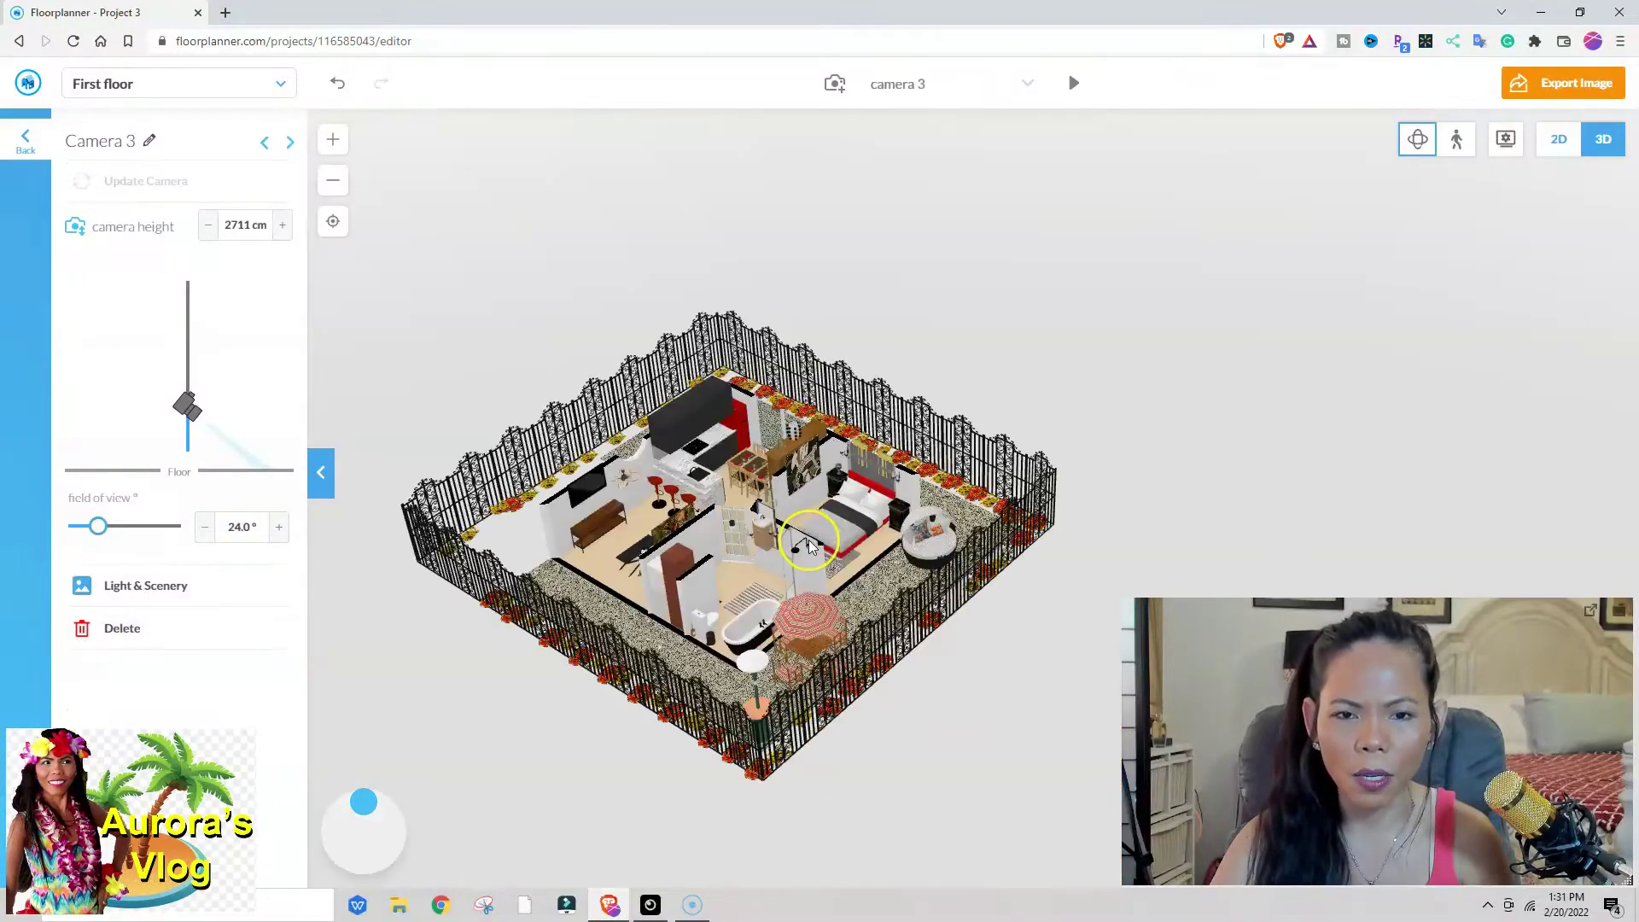
left_click_drag(809, 546, 802, 412)
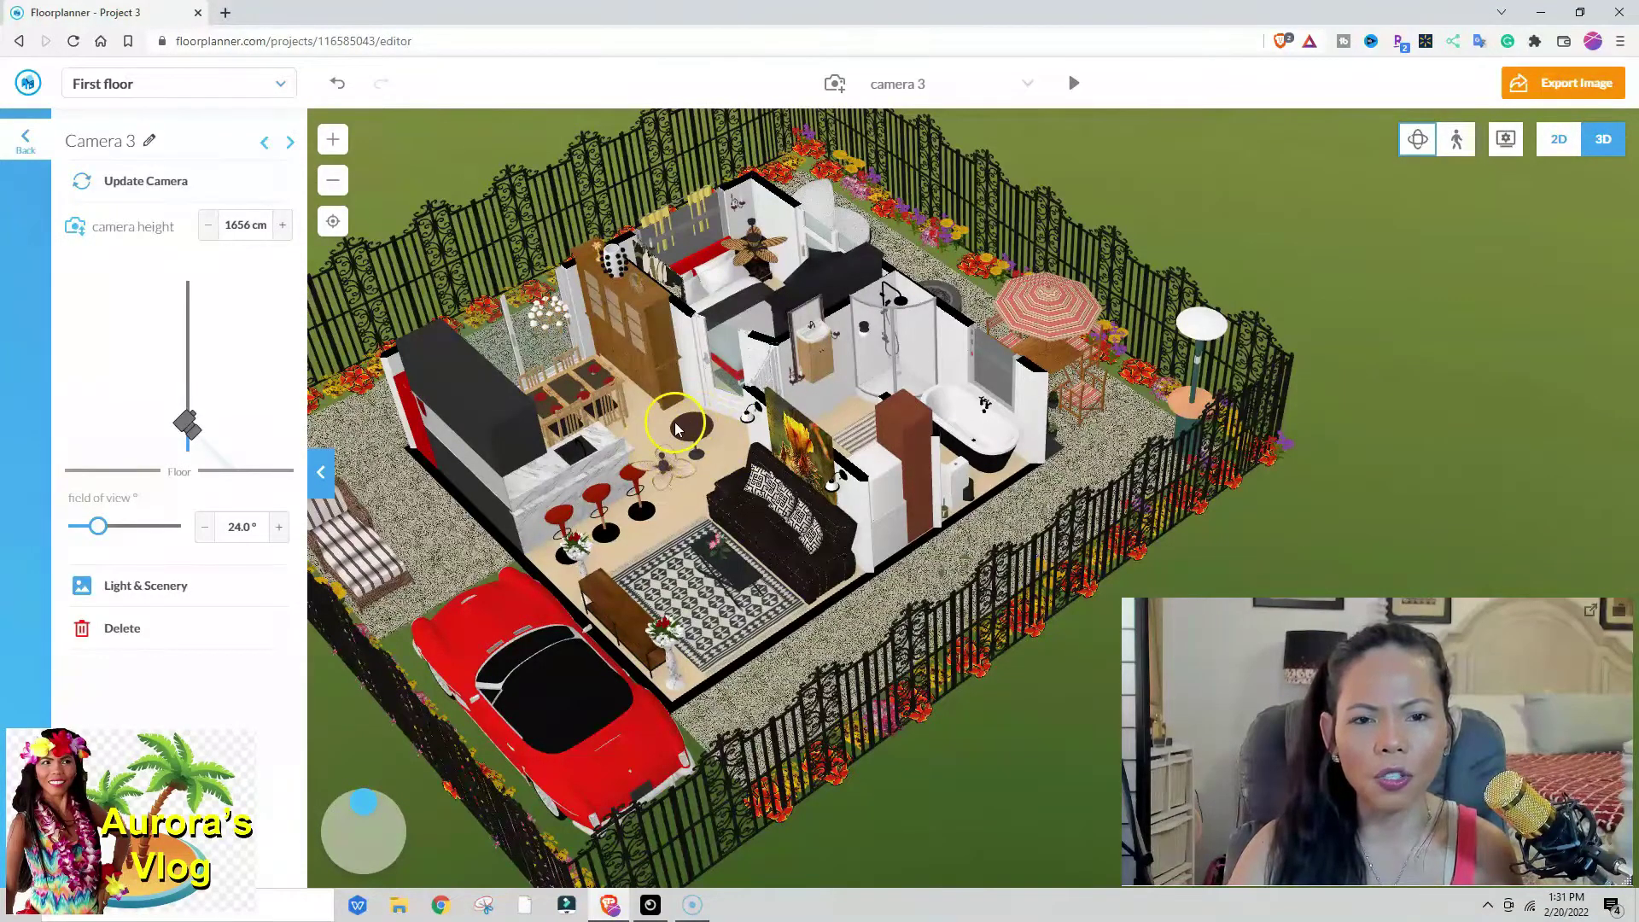
Delete the Tulip Round table on the 2D plan and hide the object search results
left_click(1560, 146)
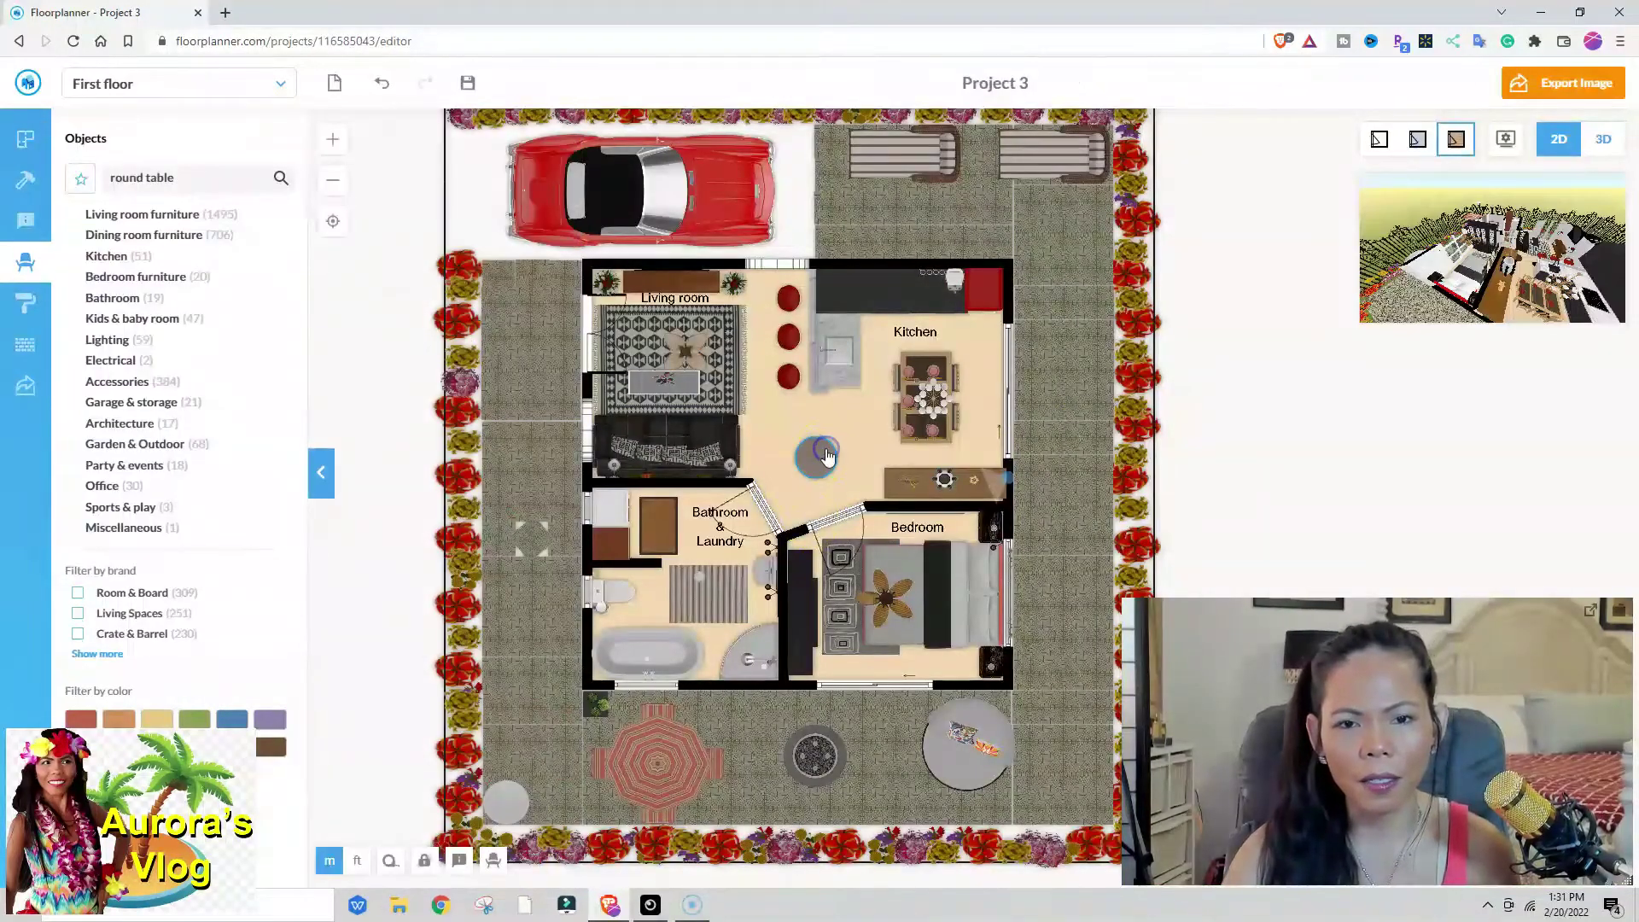
left_click(825, 452)
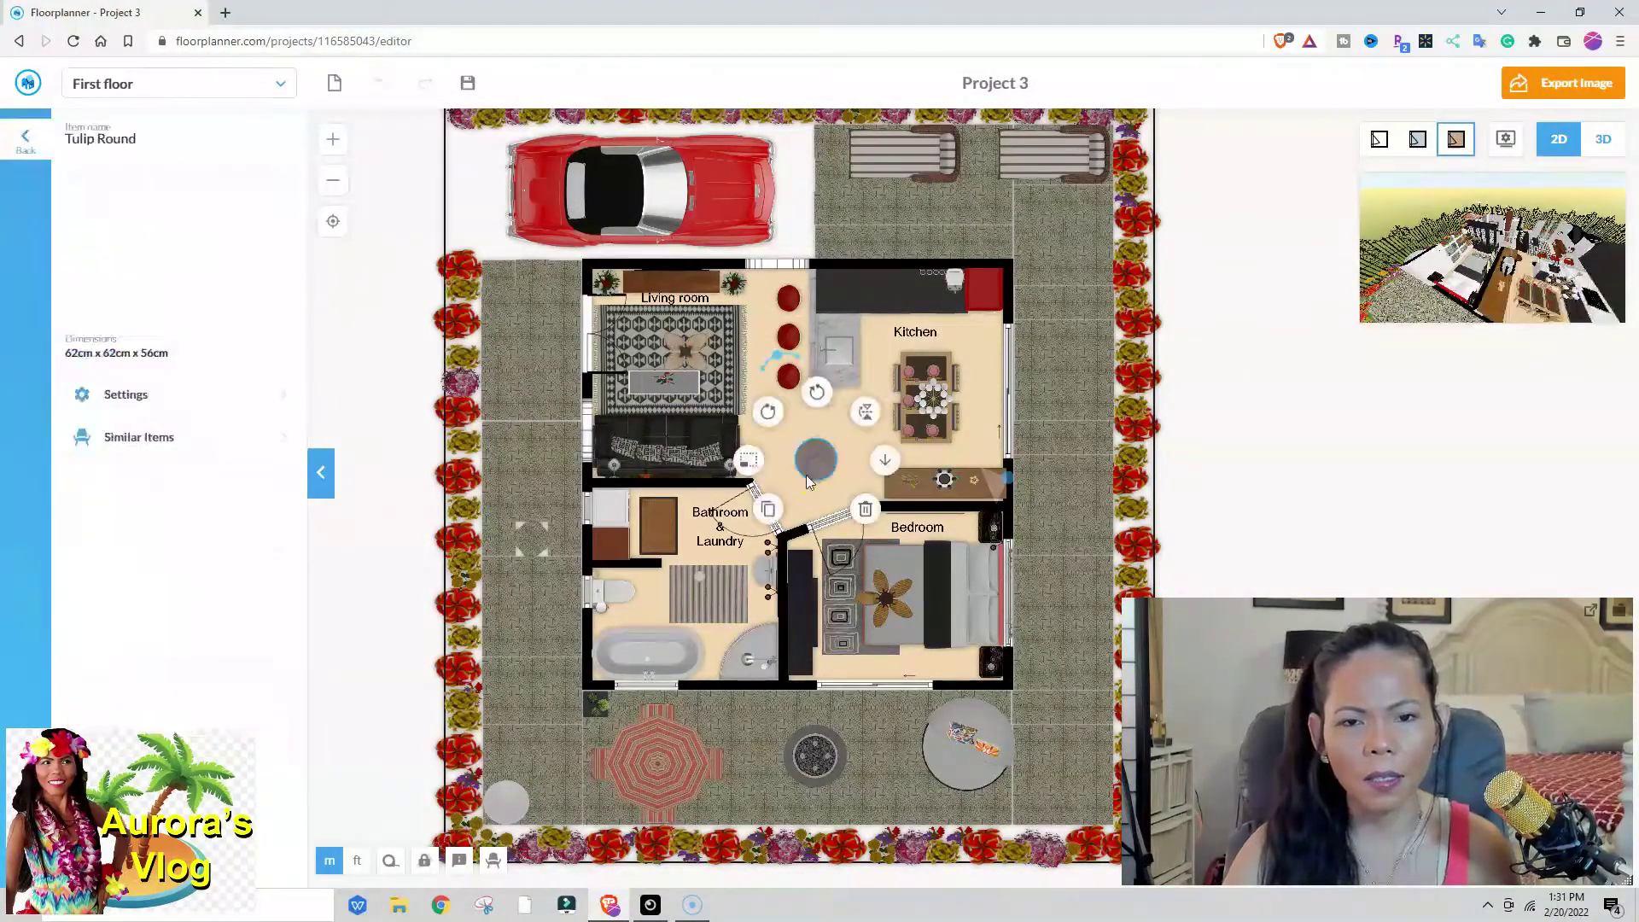
left_click(865, 510)
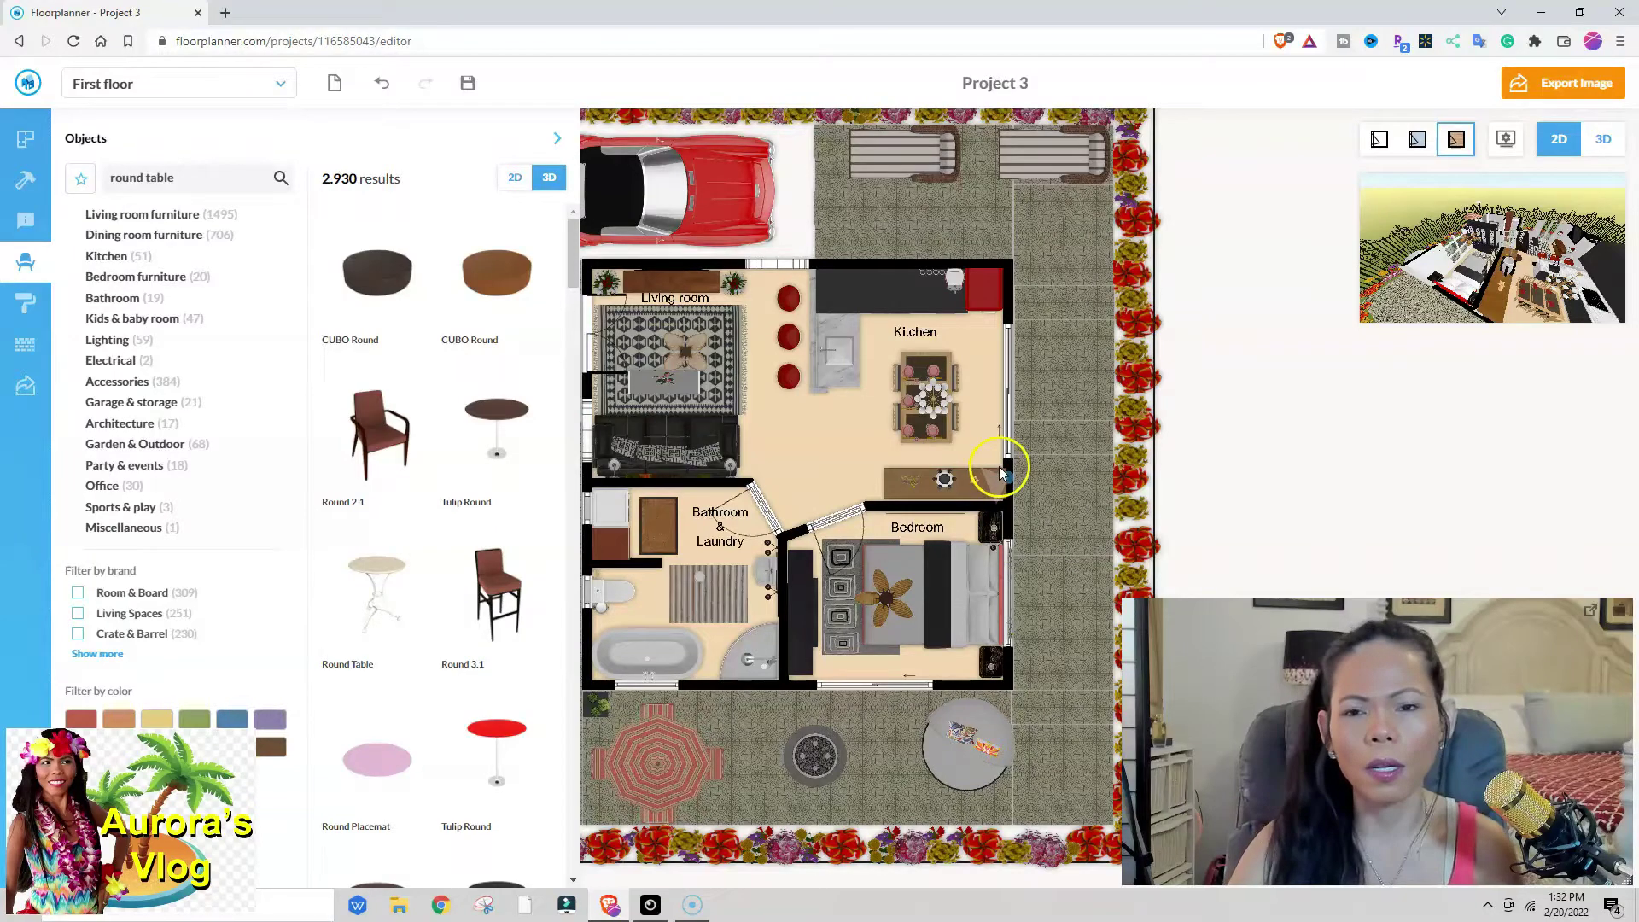
left_click(1577, 142)
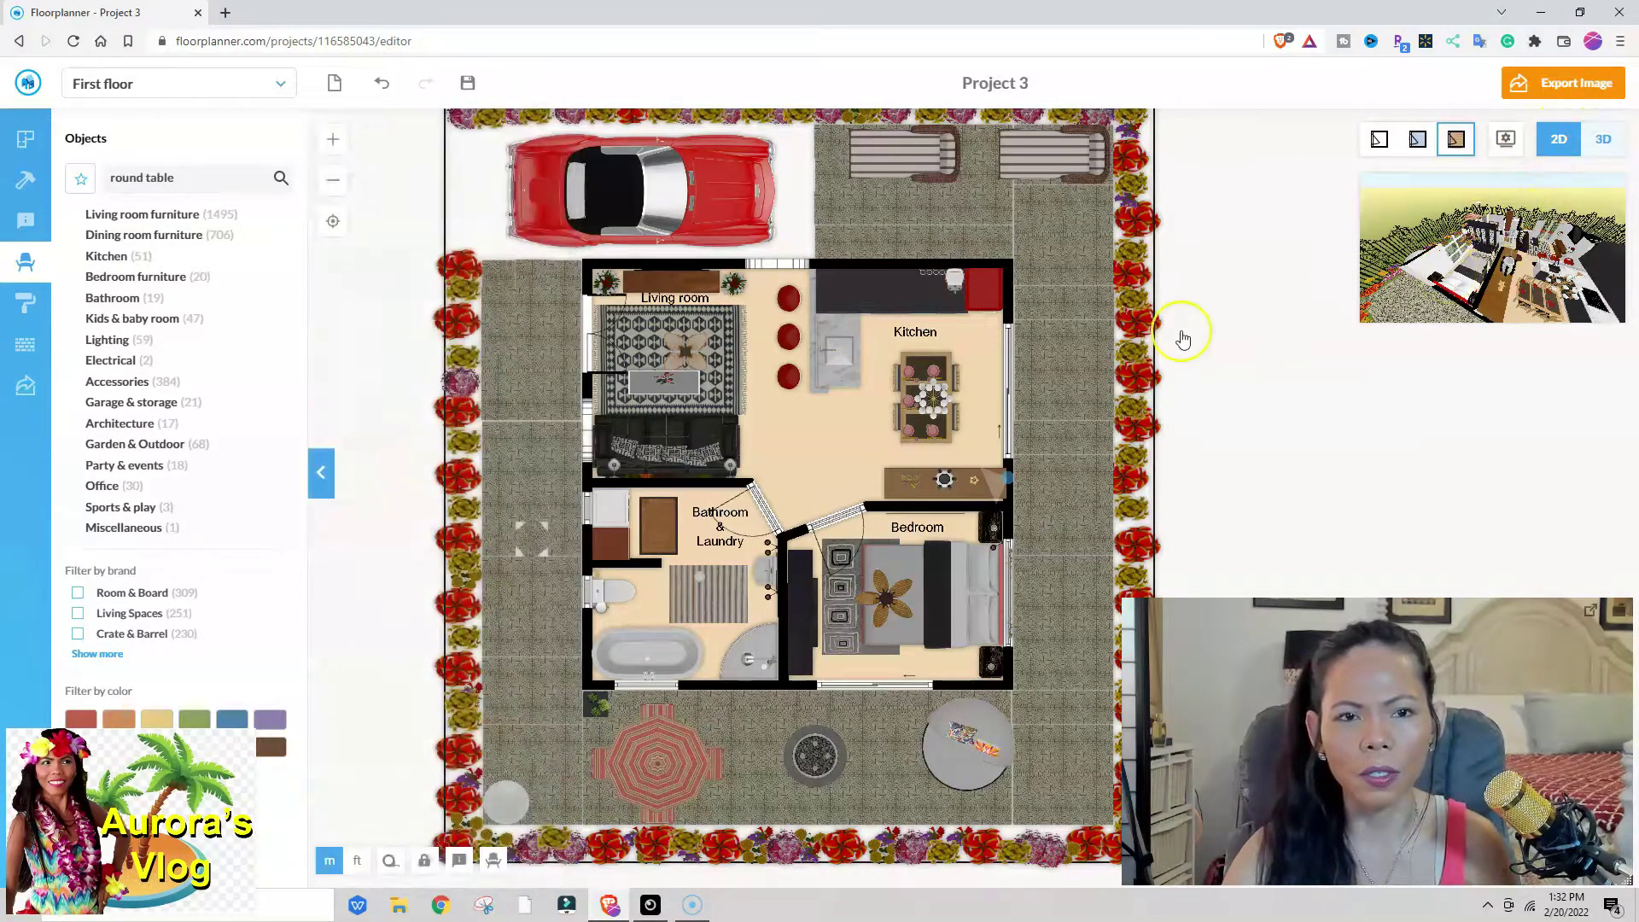
Check the 3D view, then back in 2D select the window in the bathroom's bottom wall
left_click(1491, 247)
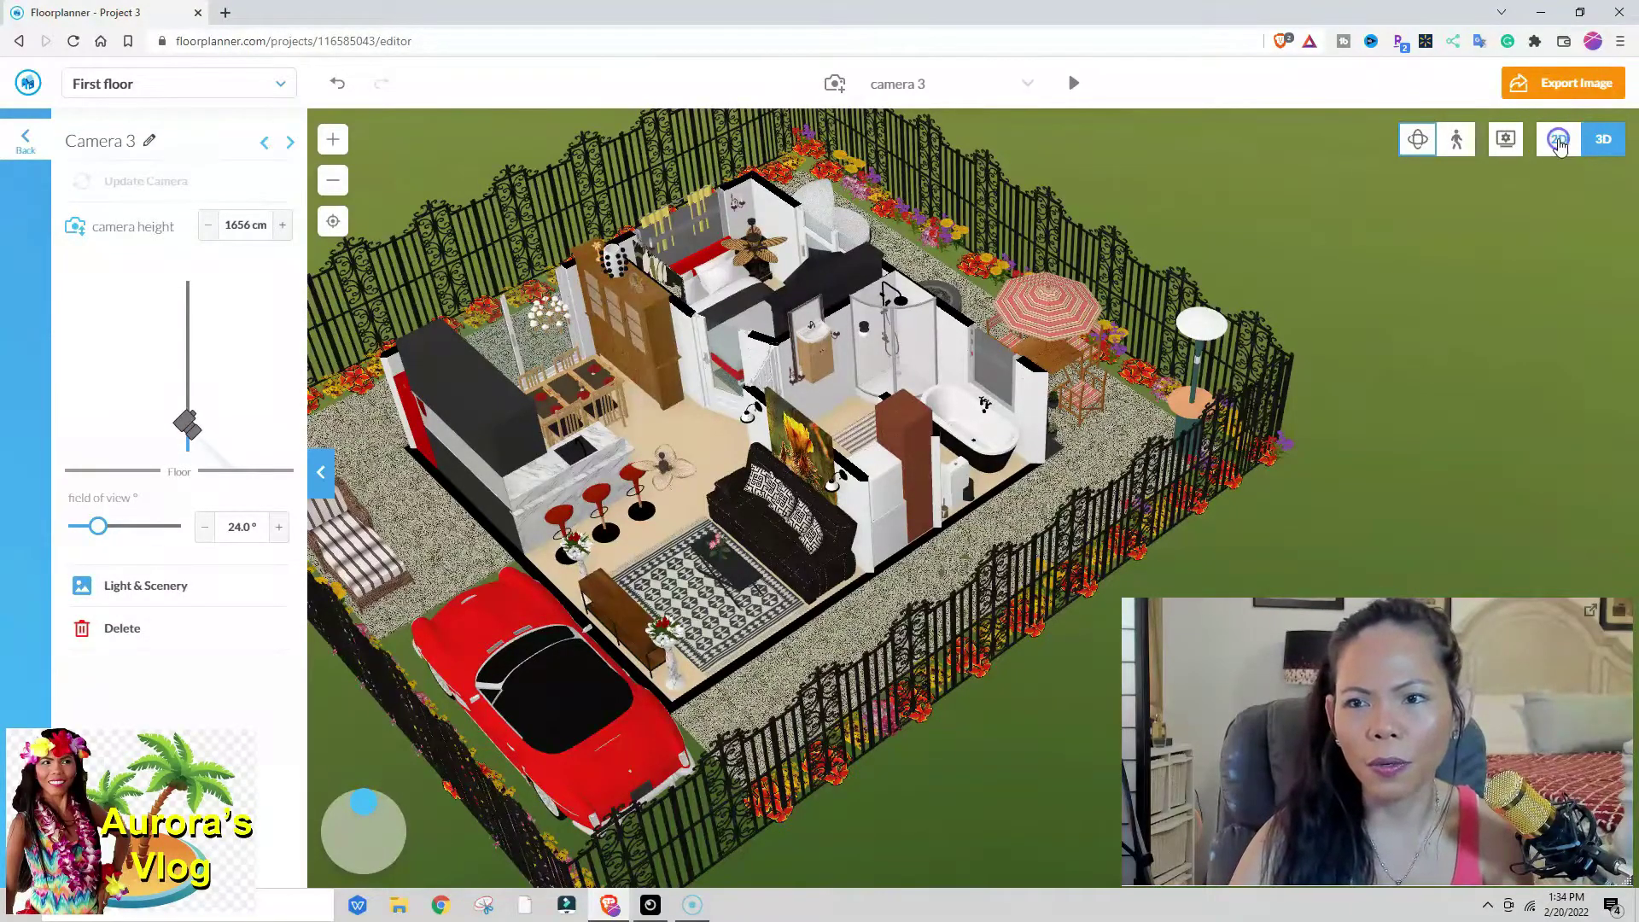
left_click(1558, 141)
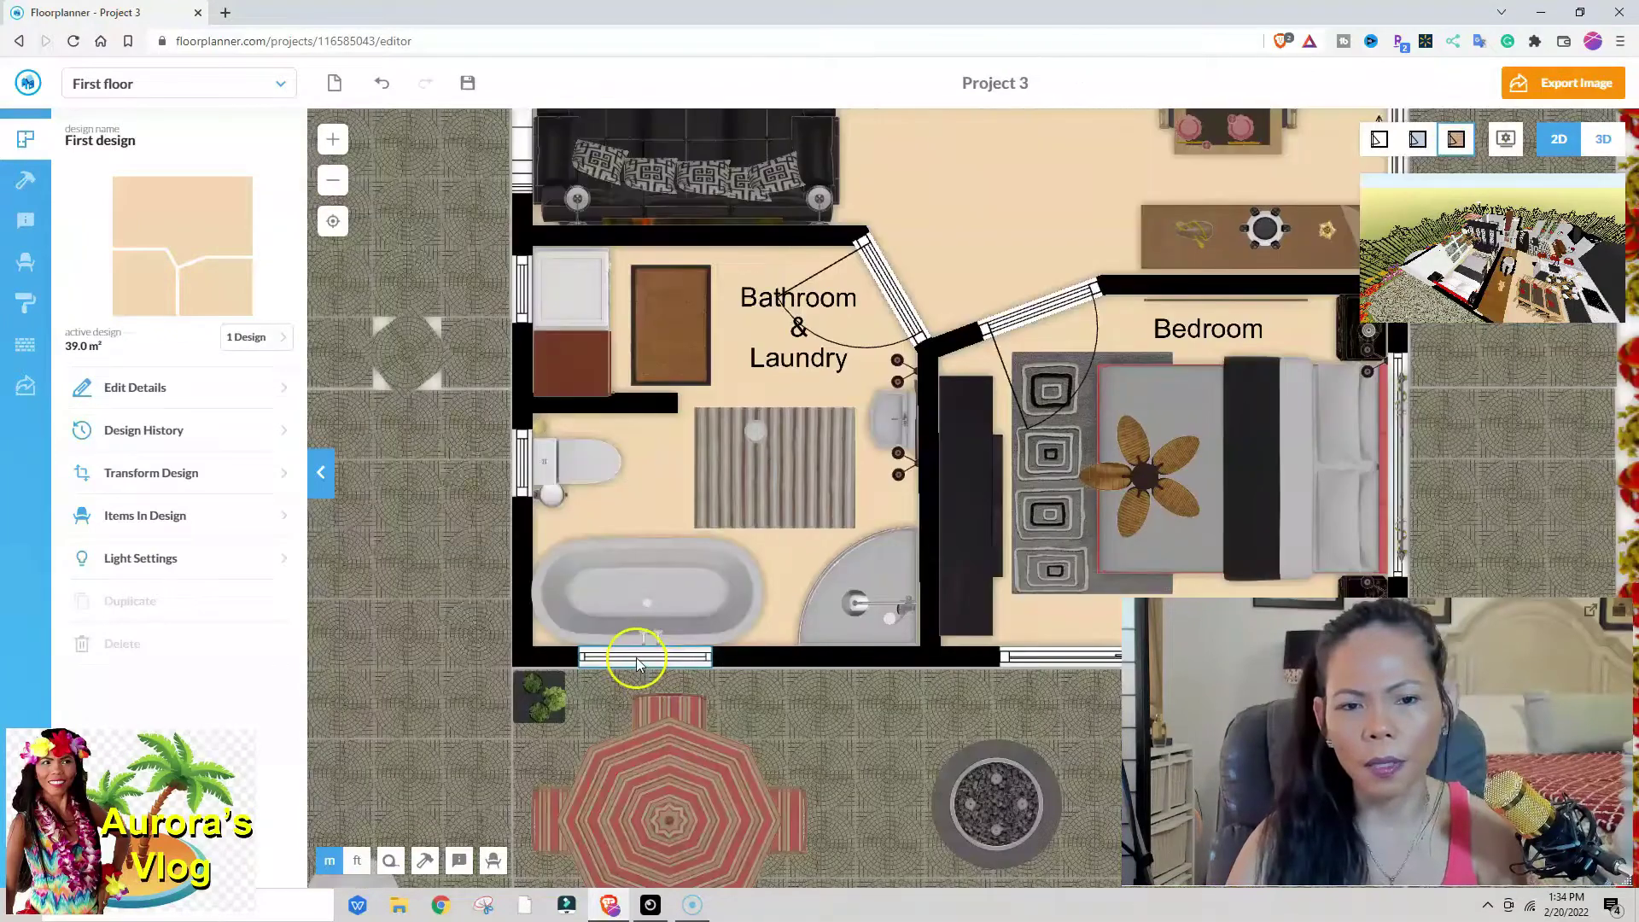
left_click(638, 659)
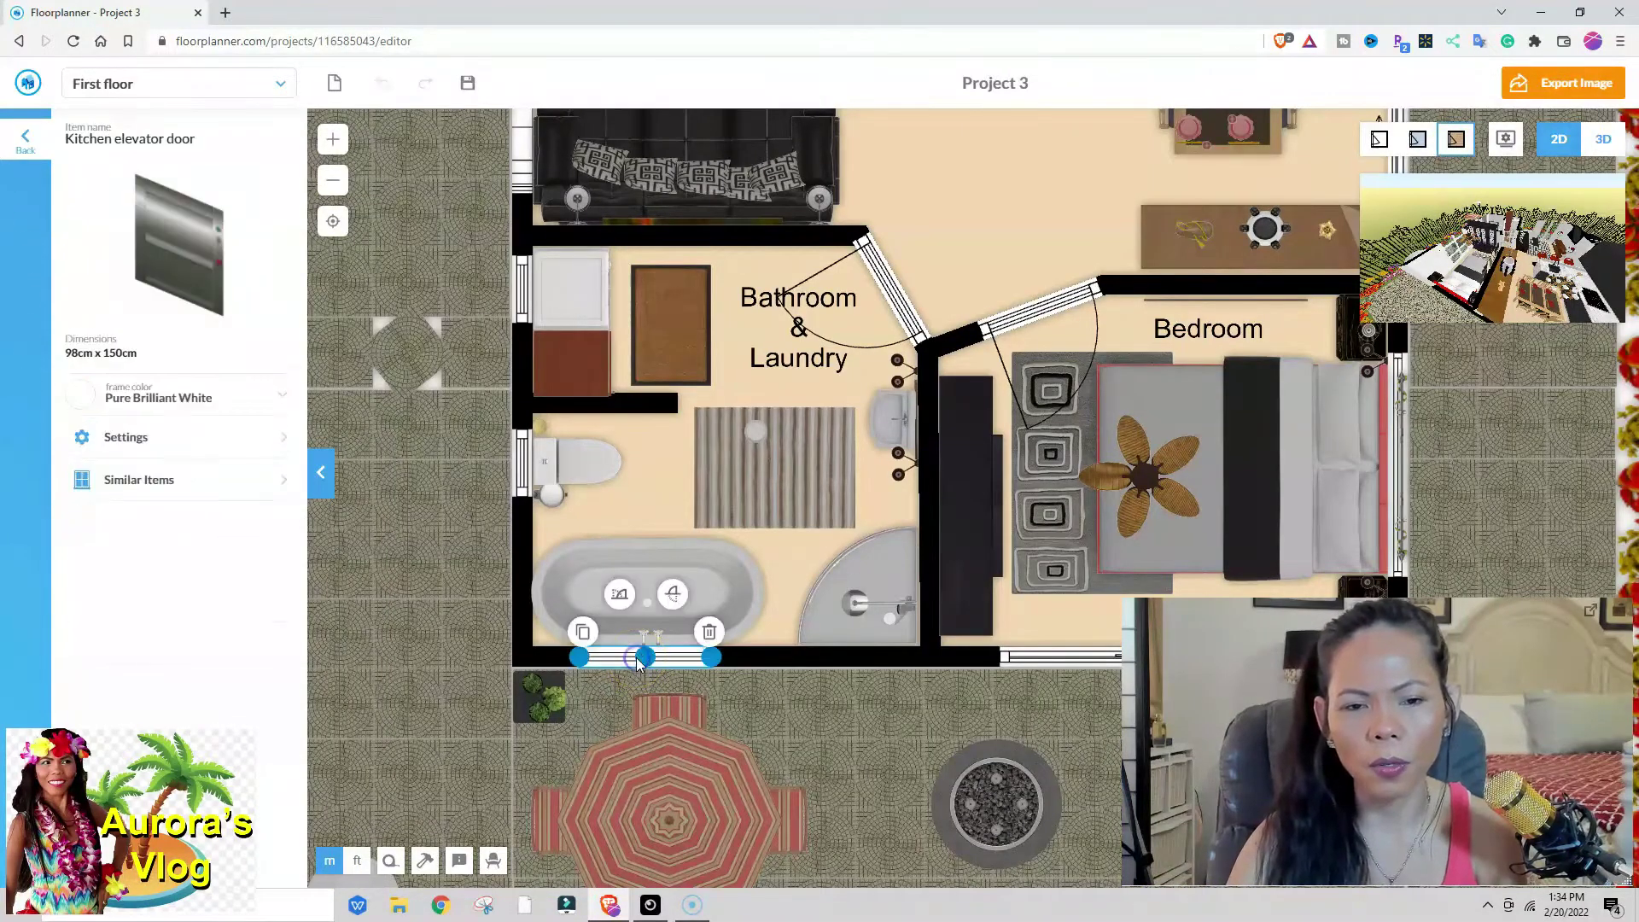
Delete the old bathroom window and open the Windows catalogue under Build
left_click(710, 633)
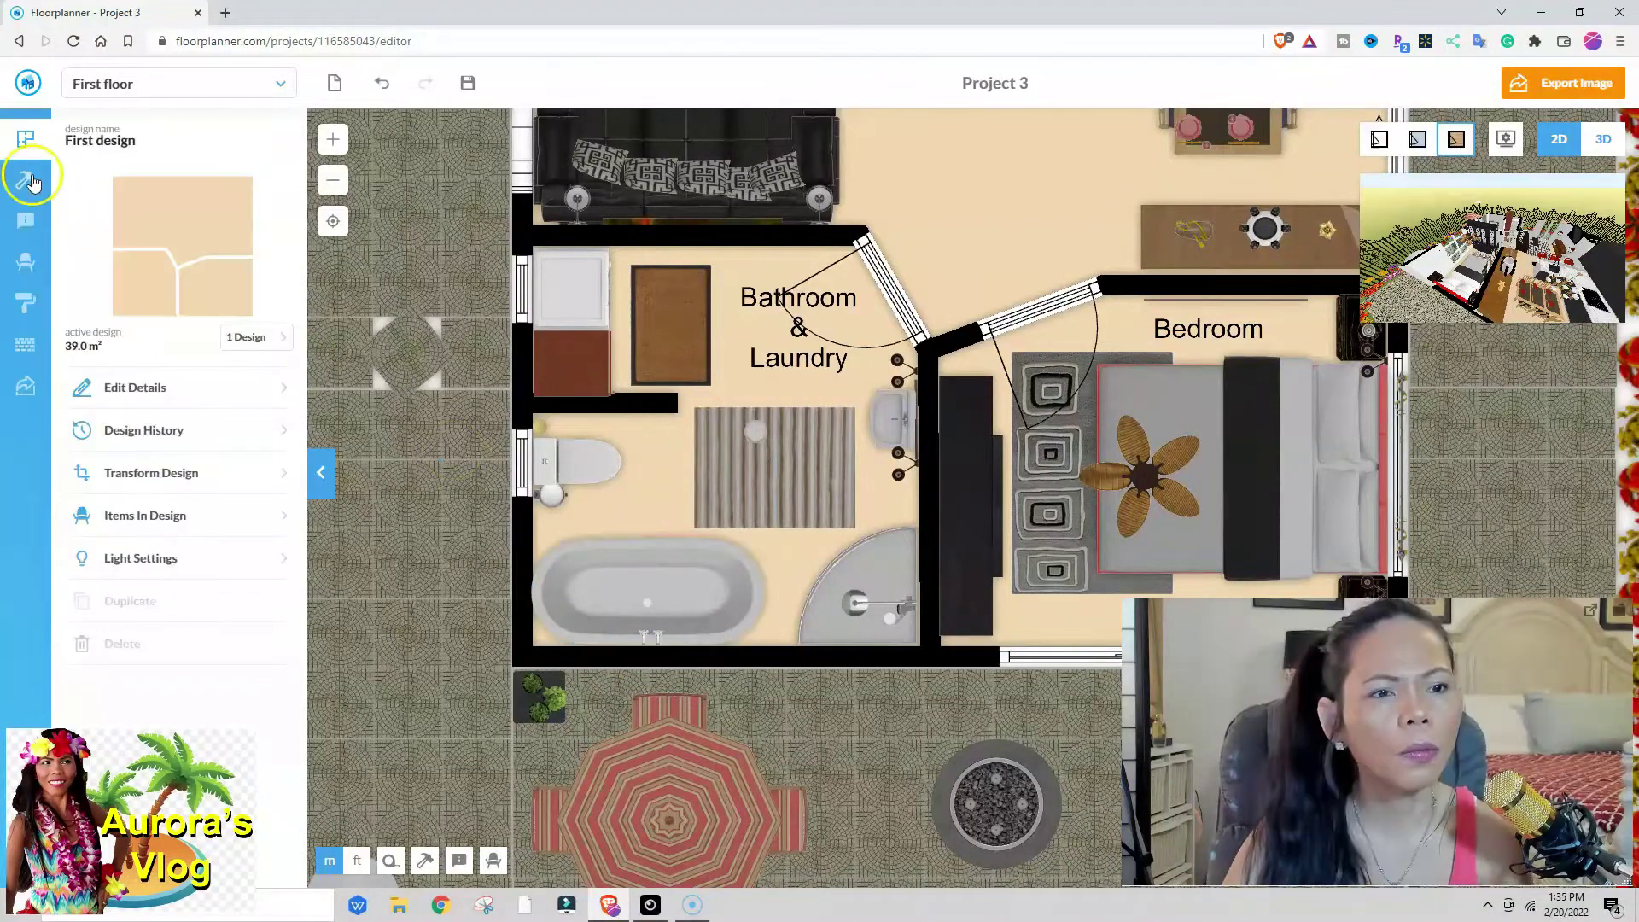
left_click(25, 220)
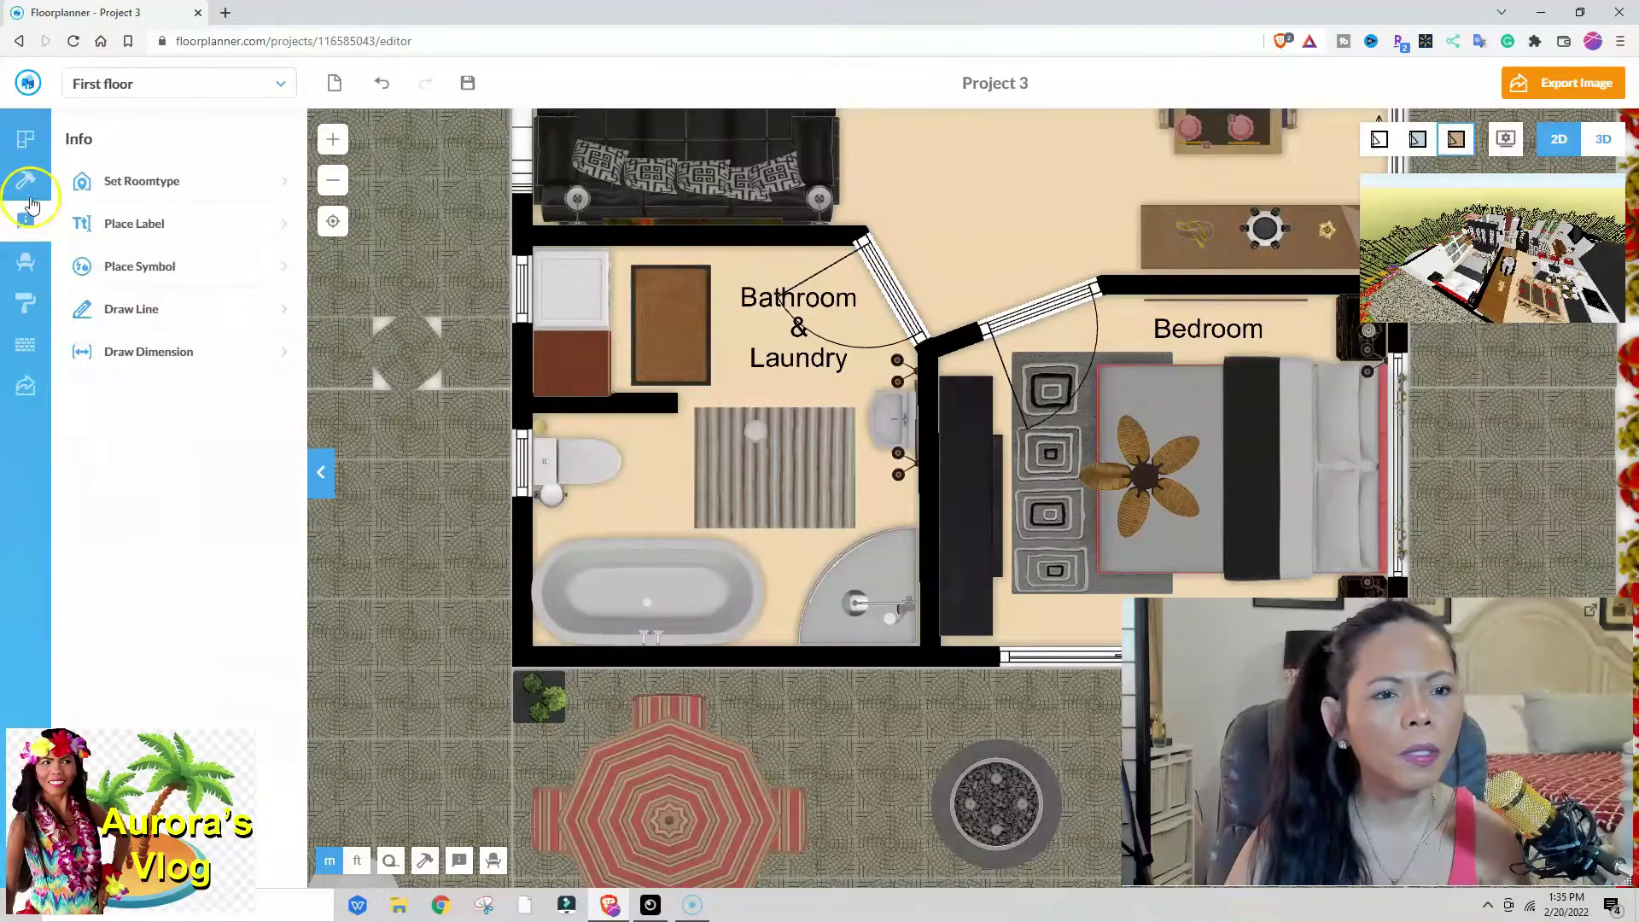
left_click(28, 189)
left_click(145, 352)
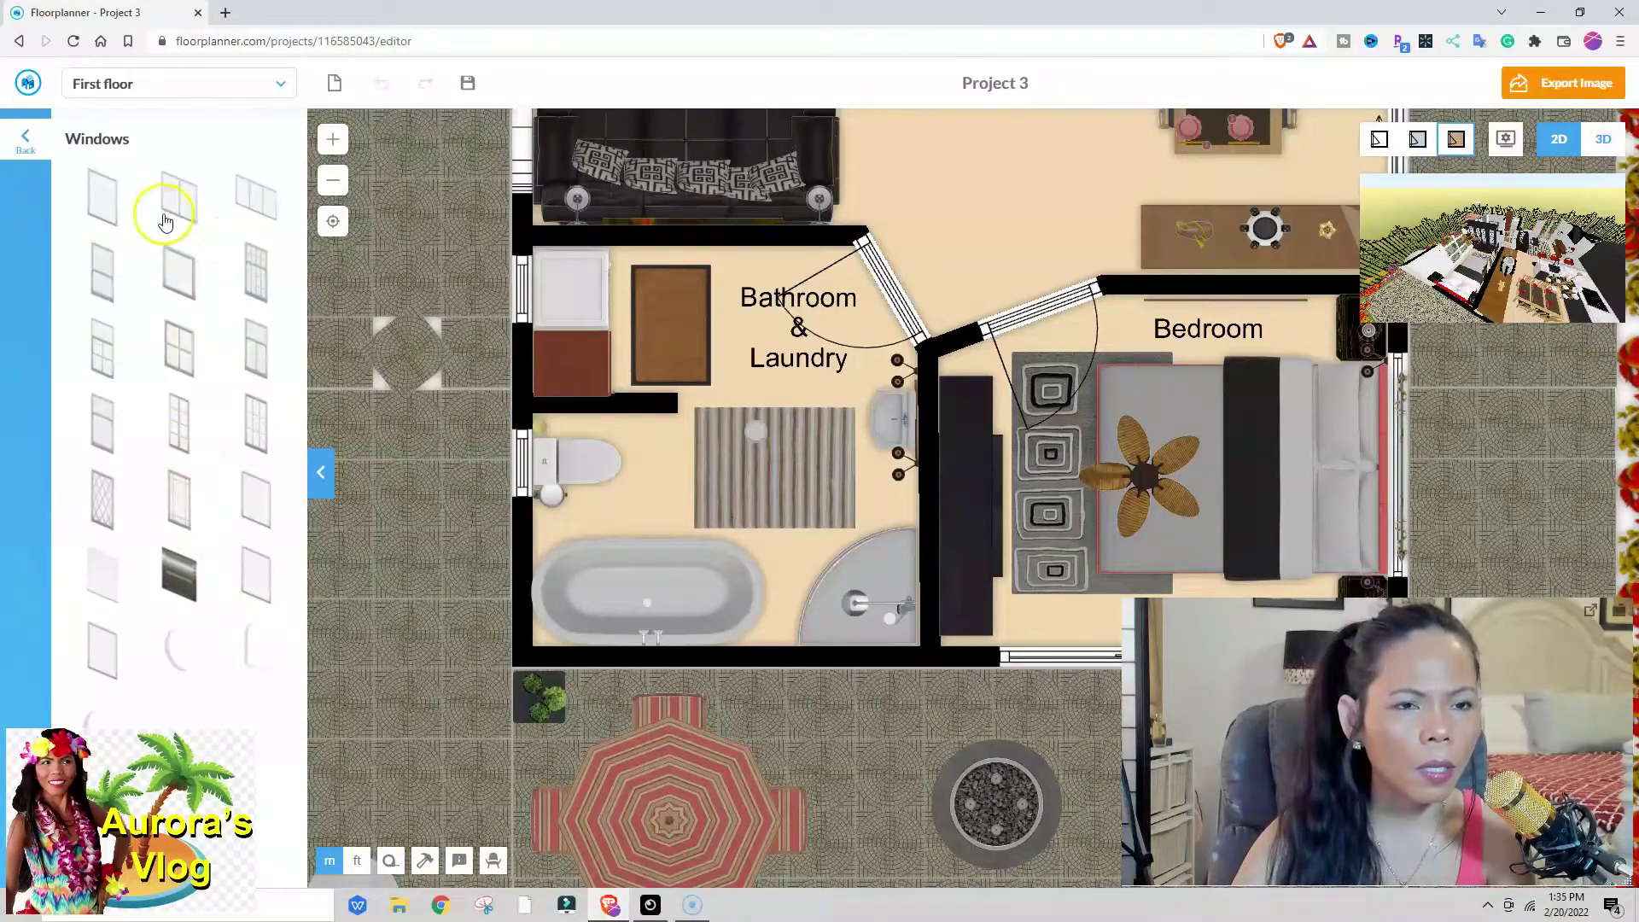
Place a Two pane window in the bathroom's bottom wall and stretch it to 1.62 m wide
left_click_drag(175, 198, 611, 659)
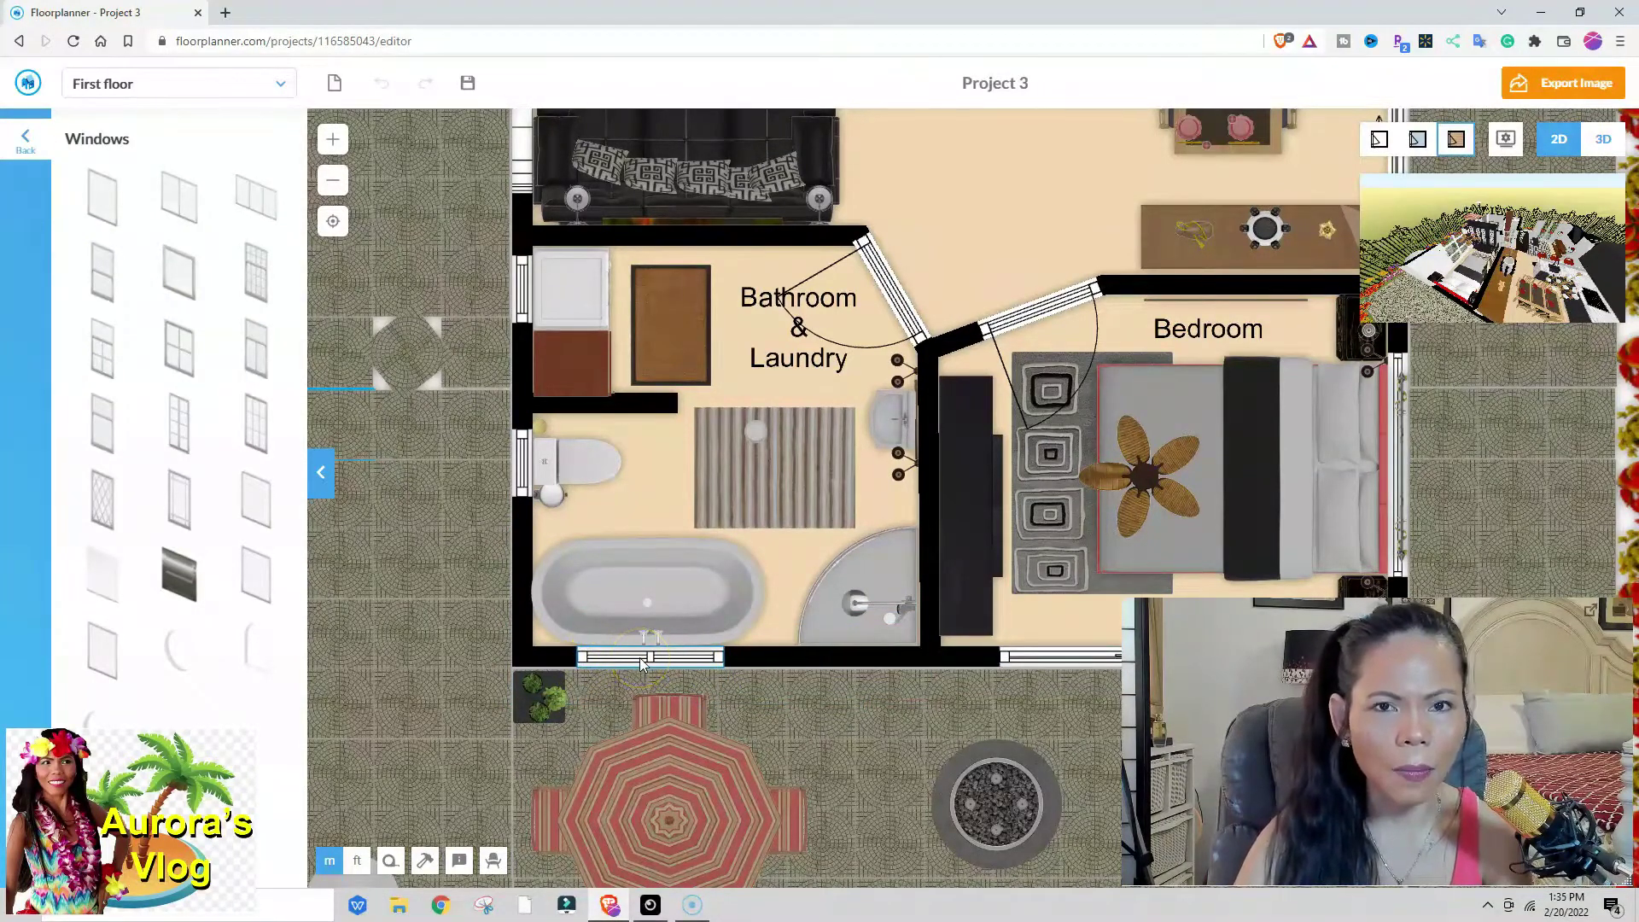
left_click(622, 654)
left_click(621, 657)
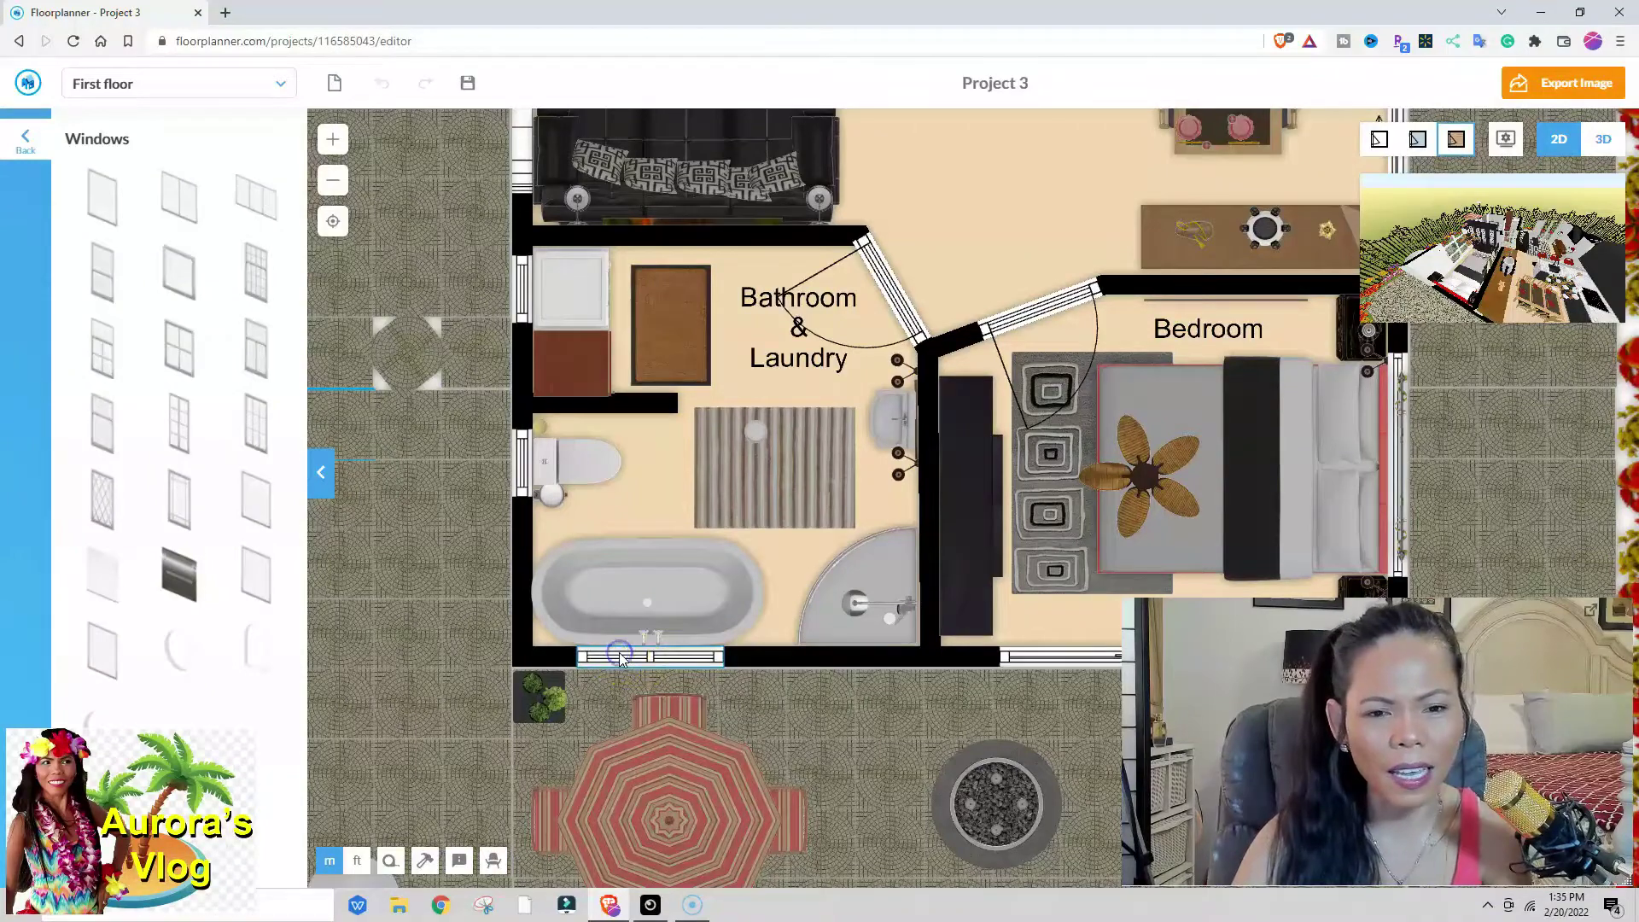
left_click_drag(723, 659, 752, 667)
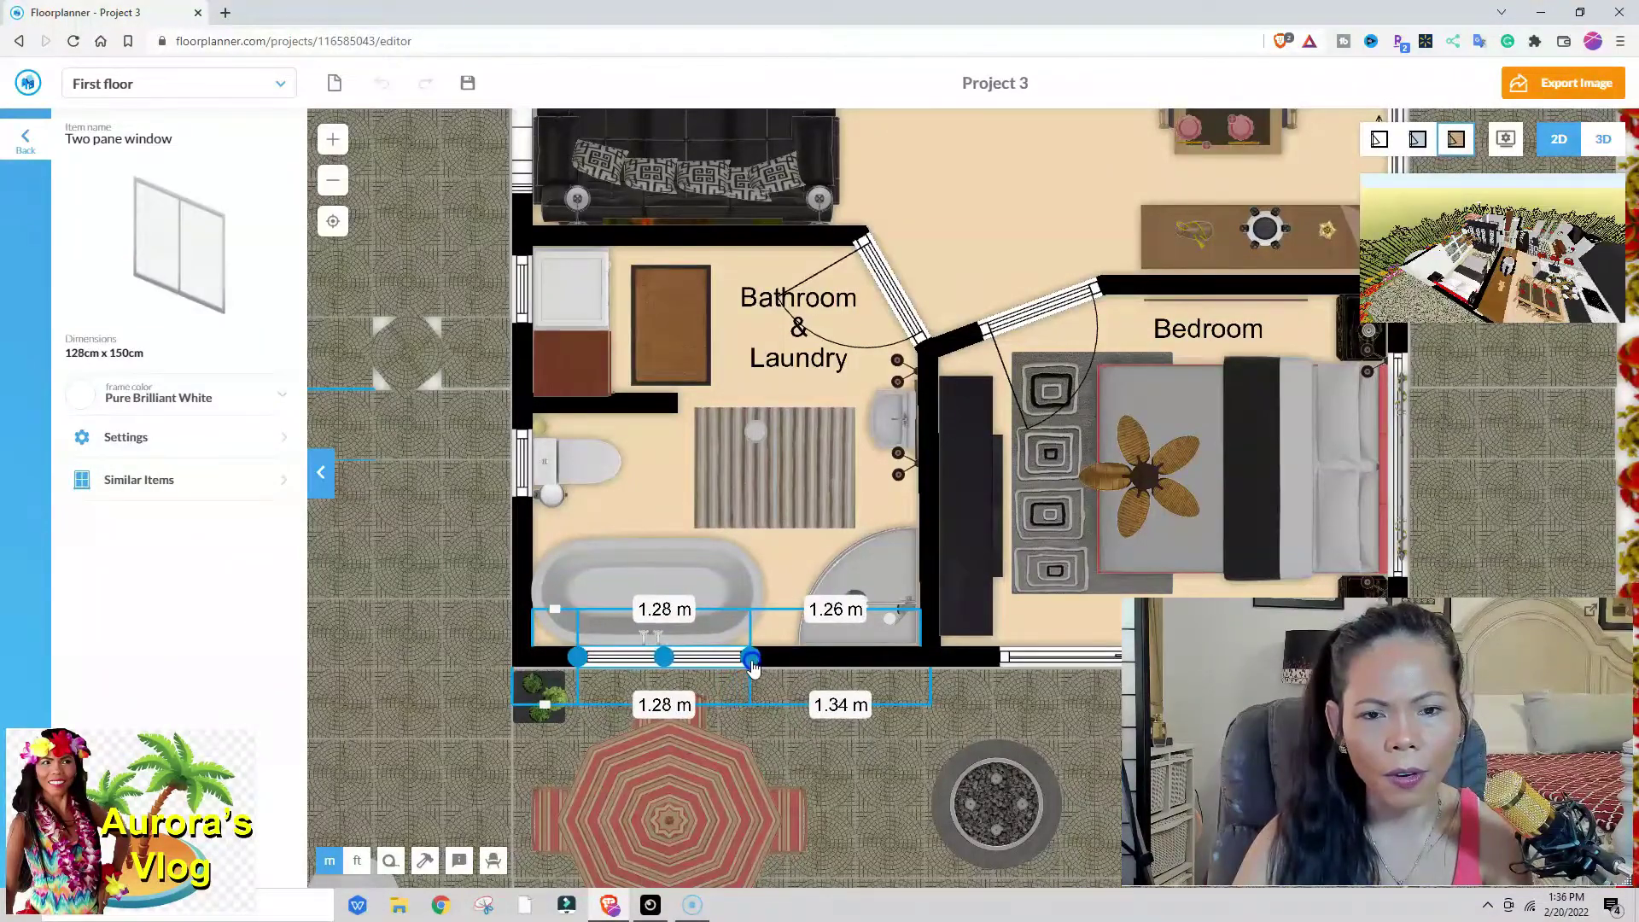
left_click_drag(577, 657, 531, 659)
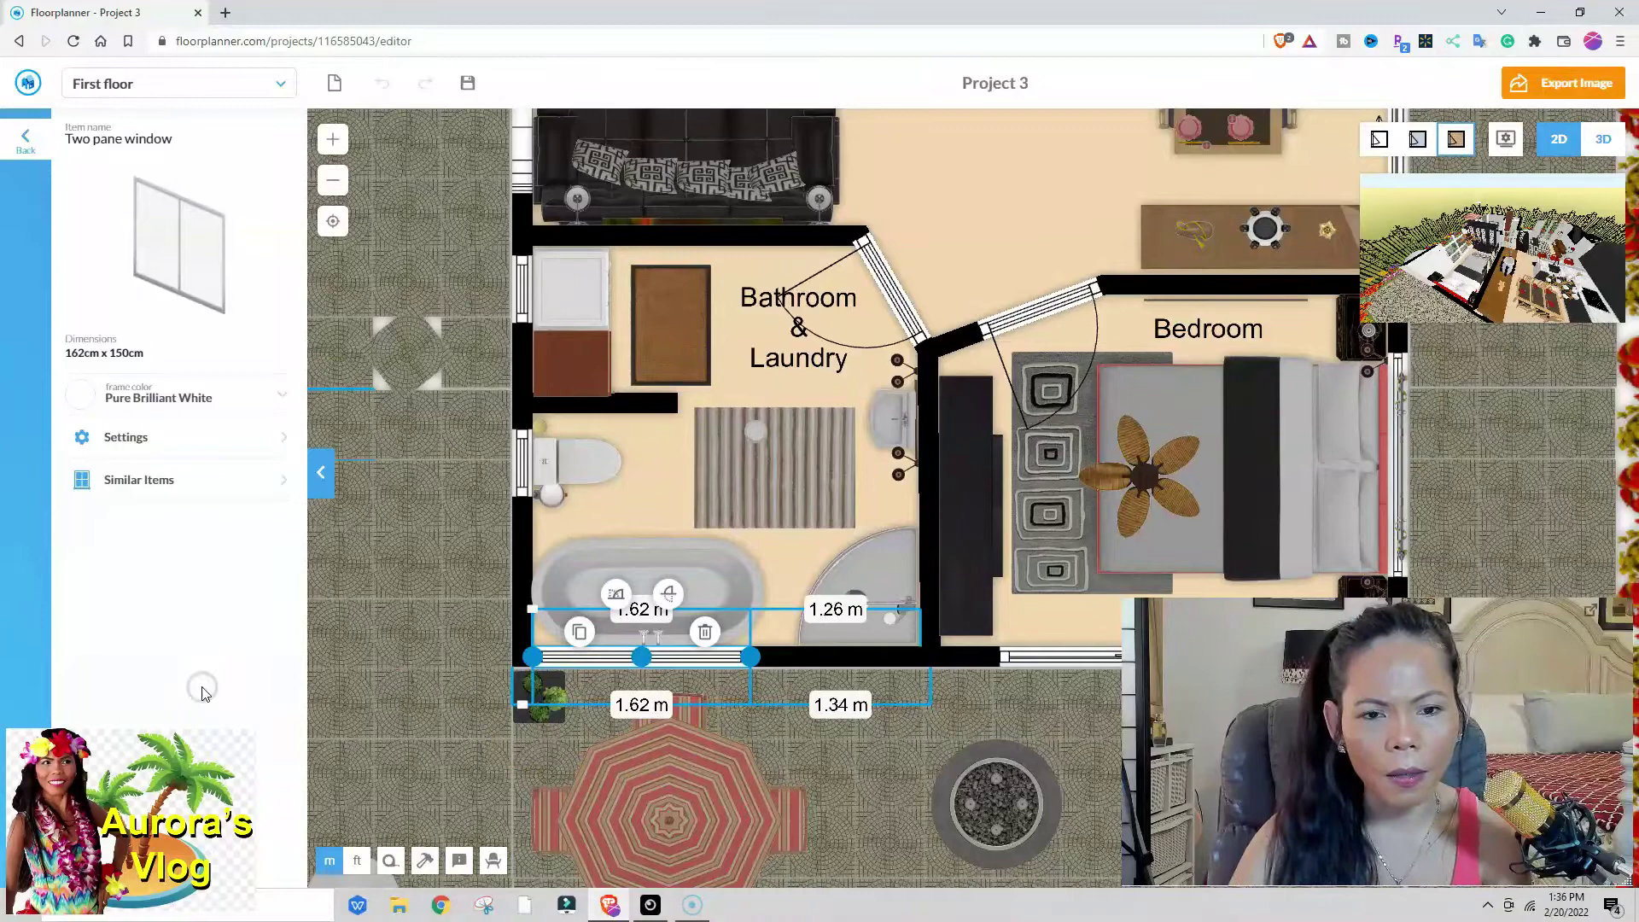
left_click(1605, 139)
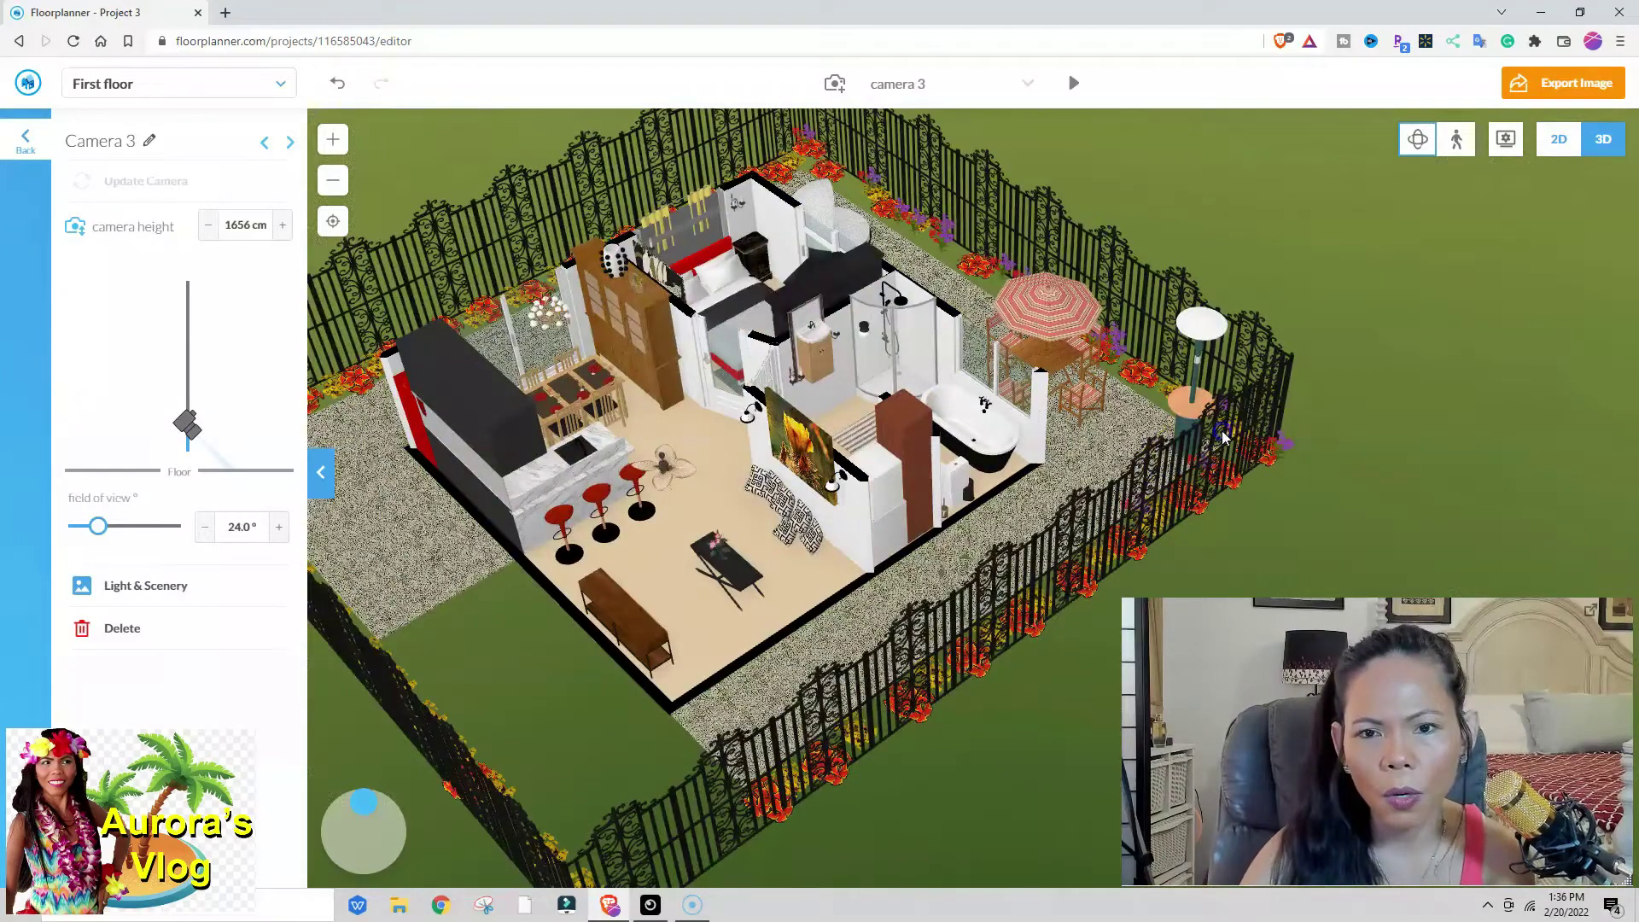
left_click_drag(1219, 404, 1092, 522)
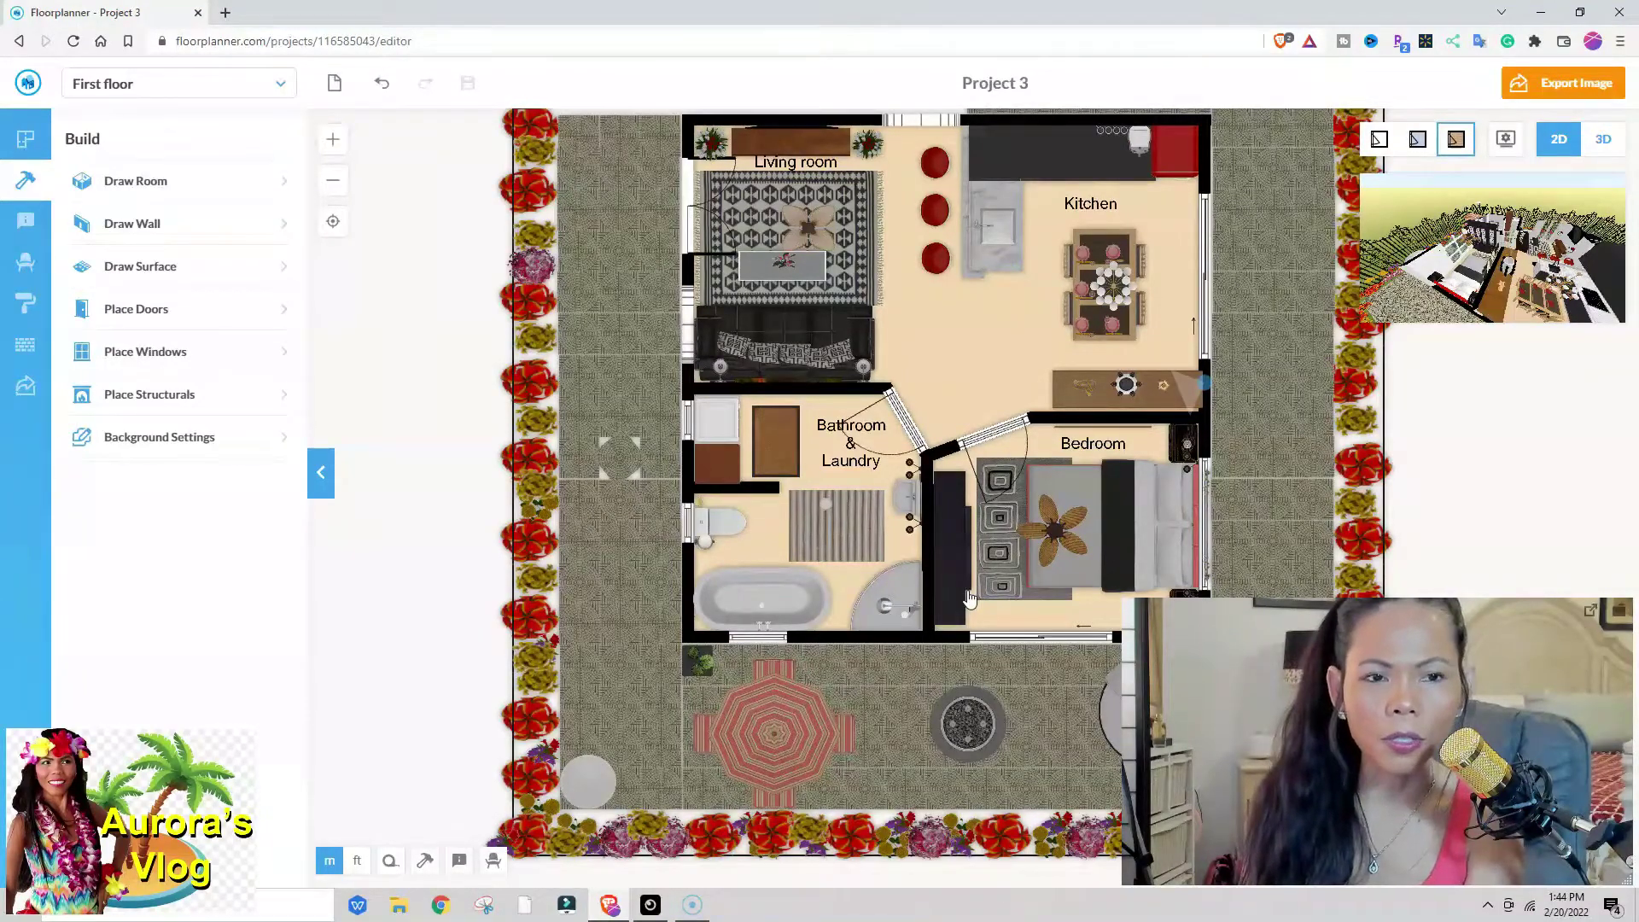
Zoom and pan the 2D plan to frame the rooms
scroll(969, 597, "up", 2)
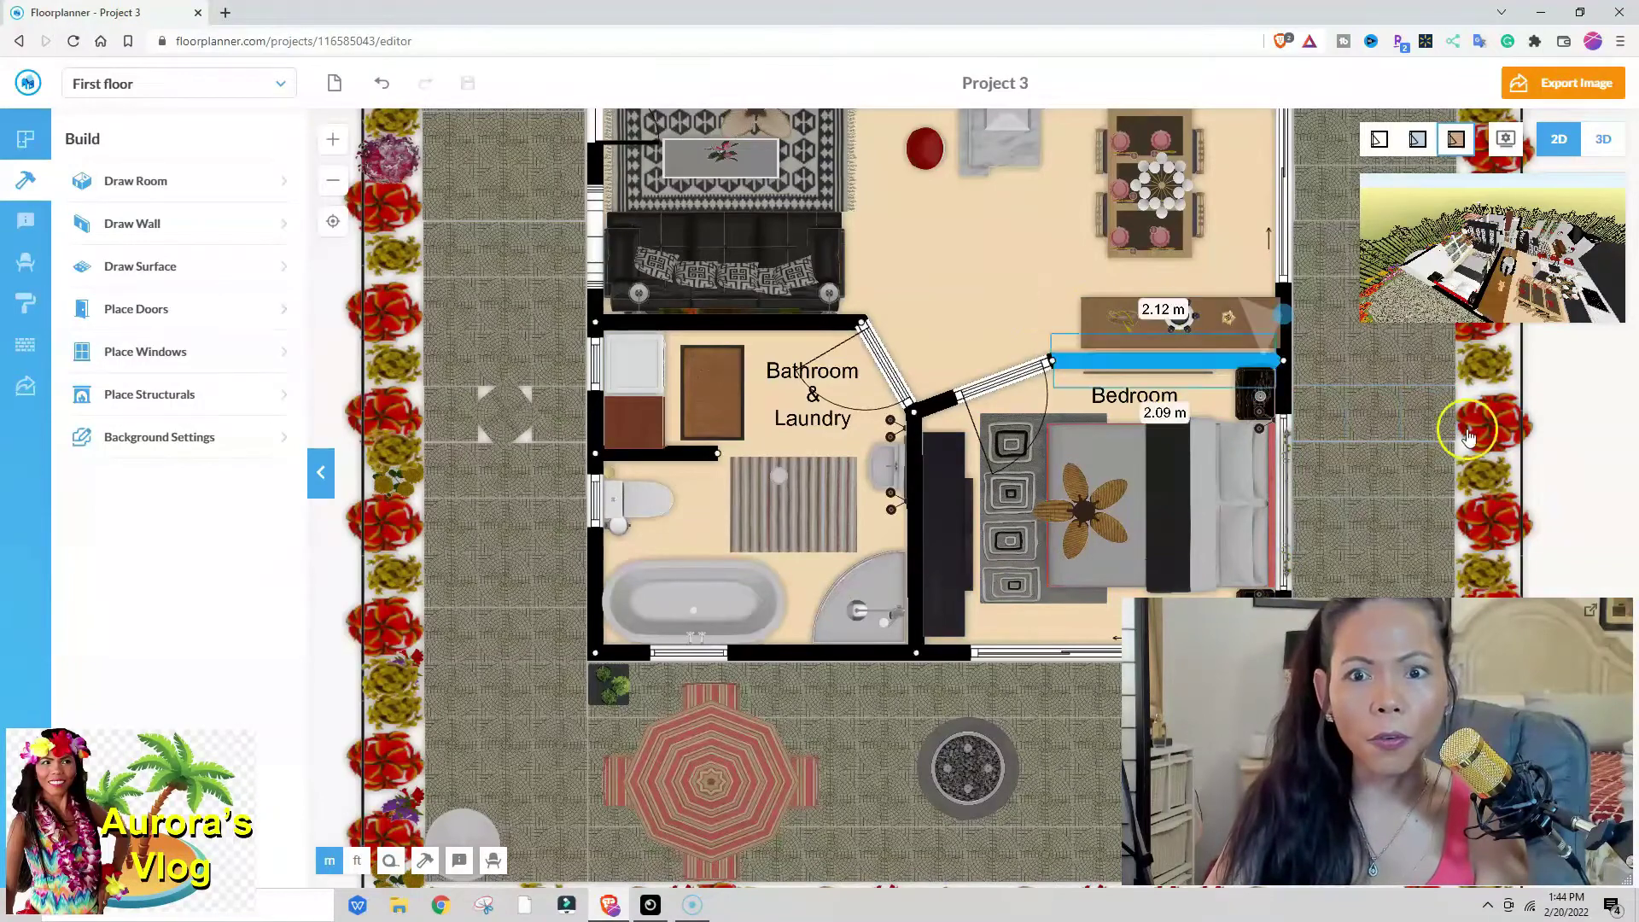
scroll(1559, 462, "up", 1)
left_click_drag(1584, 438, 1591, 516)
scroll(877, 386, "down", 1)
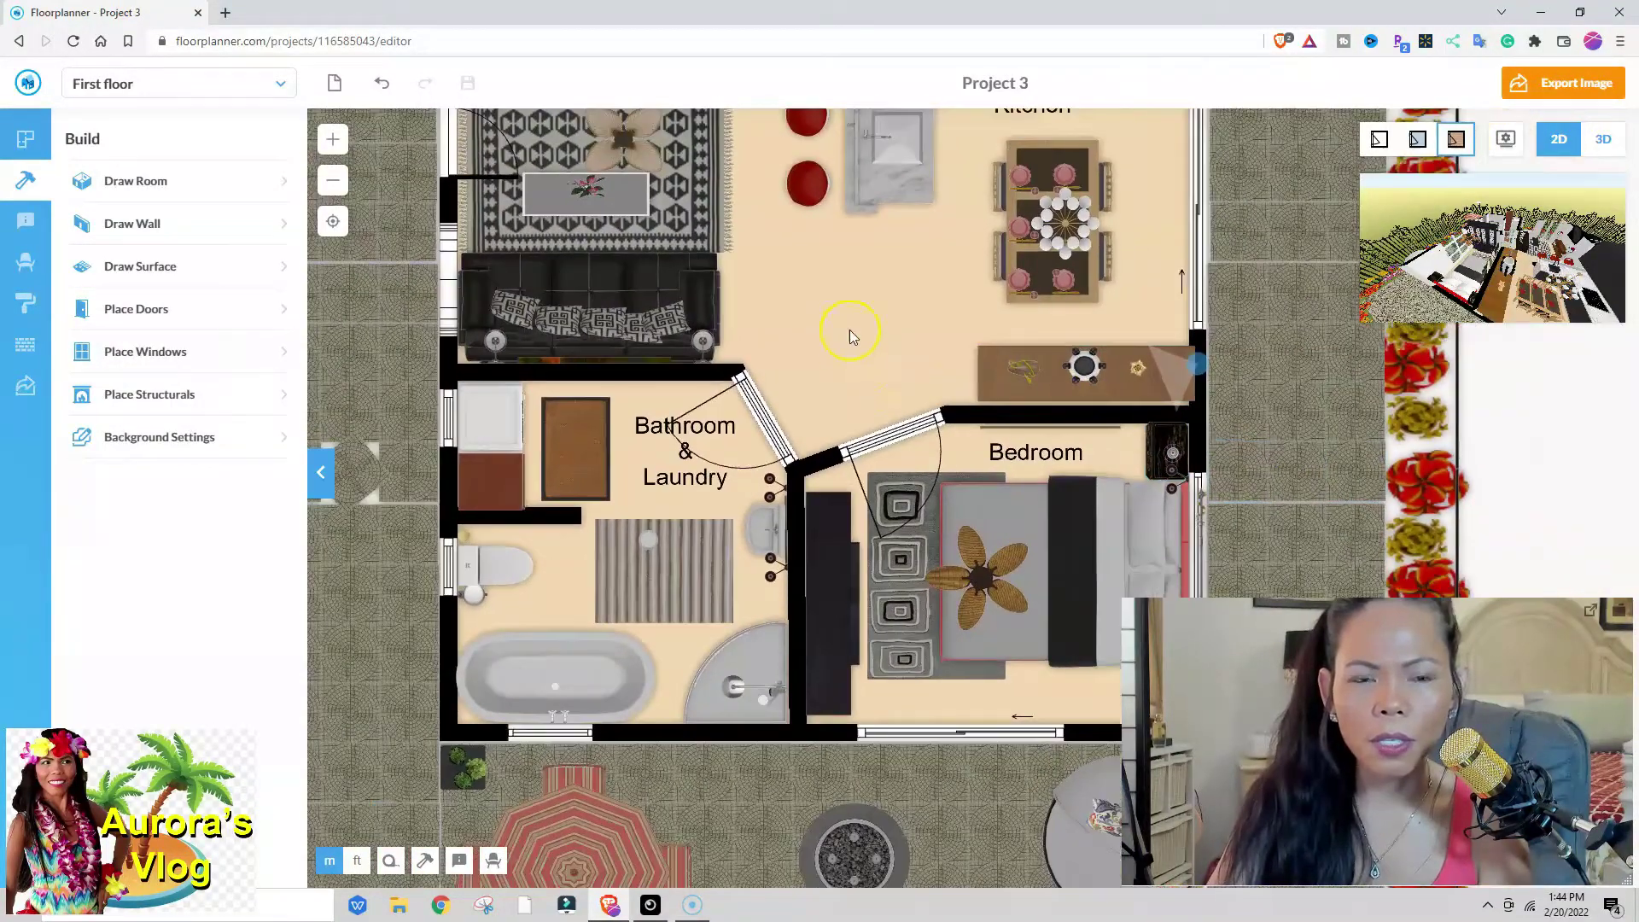
left_click_drag(1525, 420, 1534, 487)
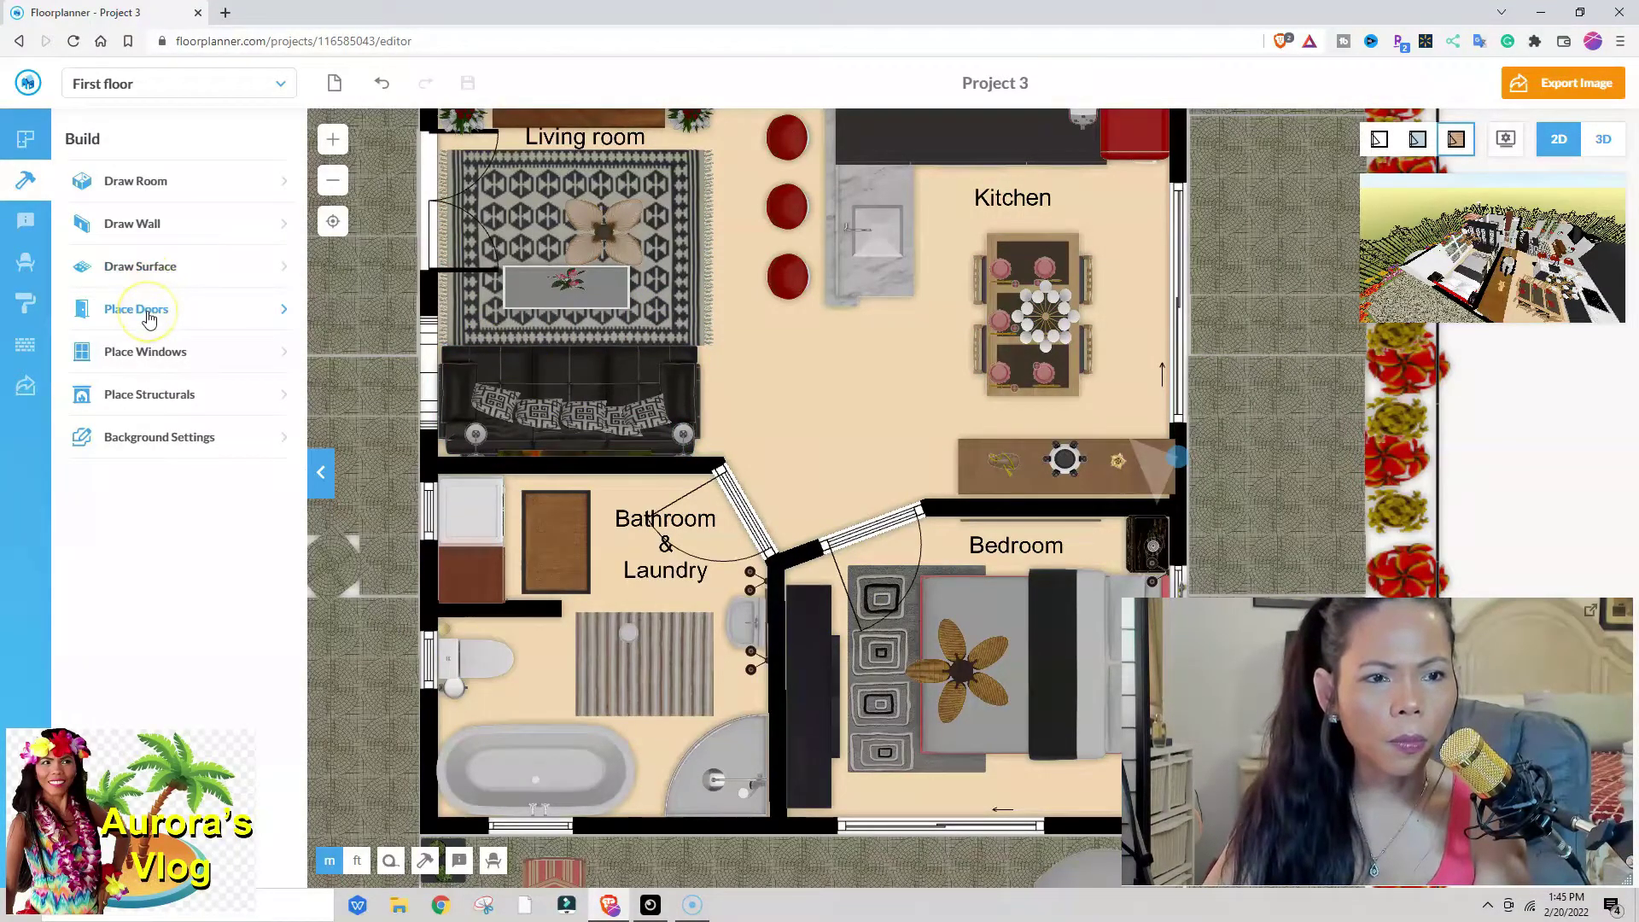
Apply the Ash Classic wood floor material to the open living room and kitchen
left_click(25, 303)
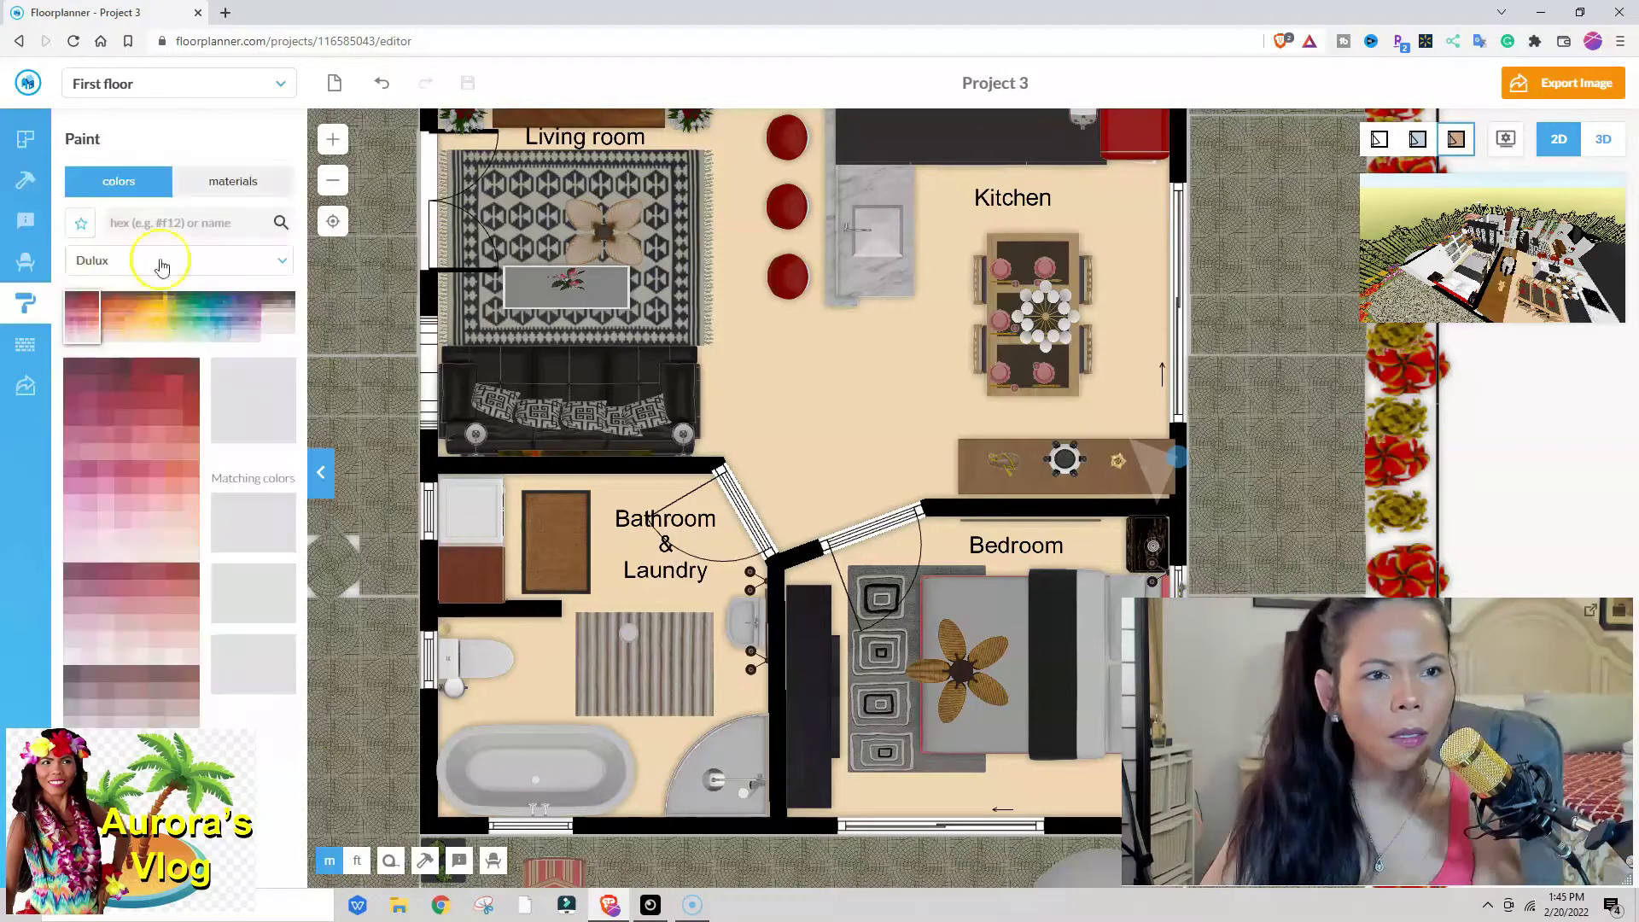
left_click(234, 181)
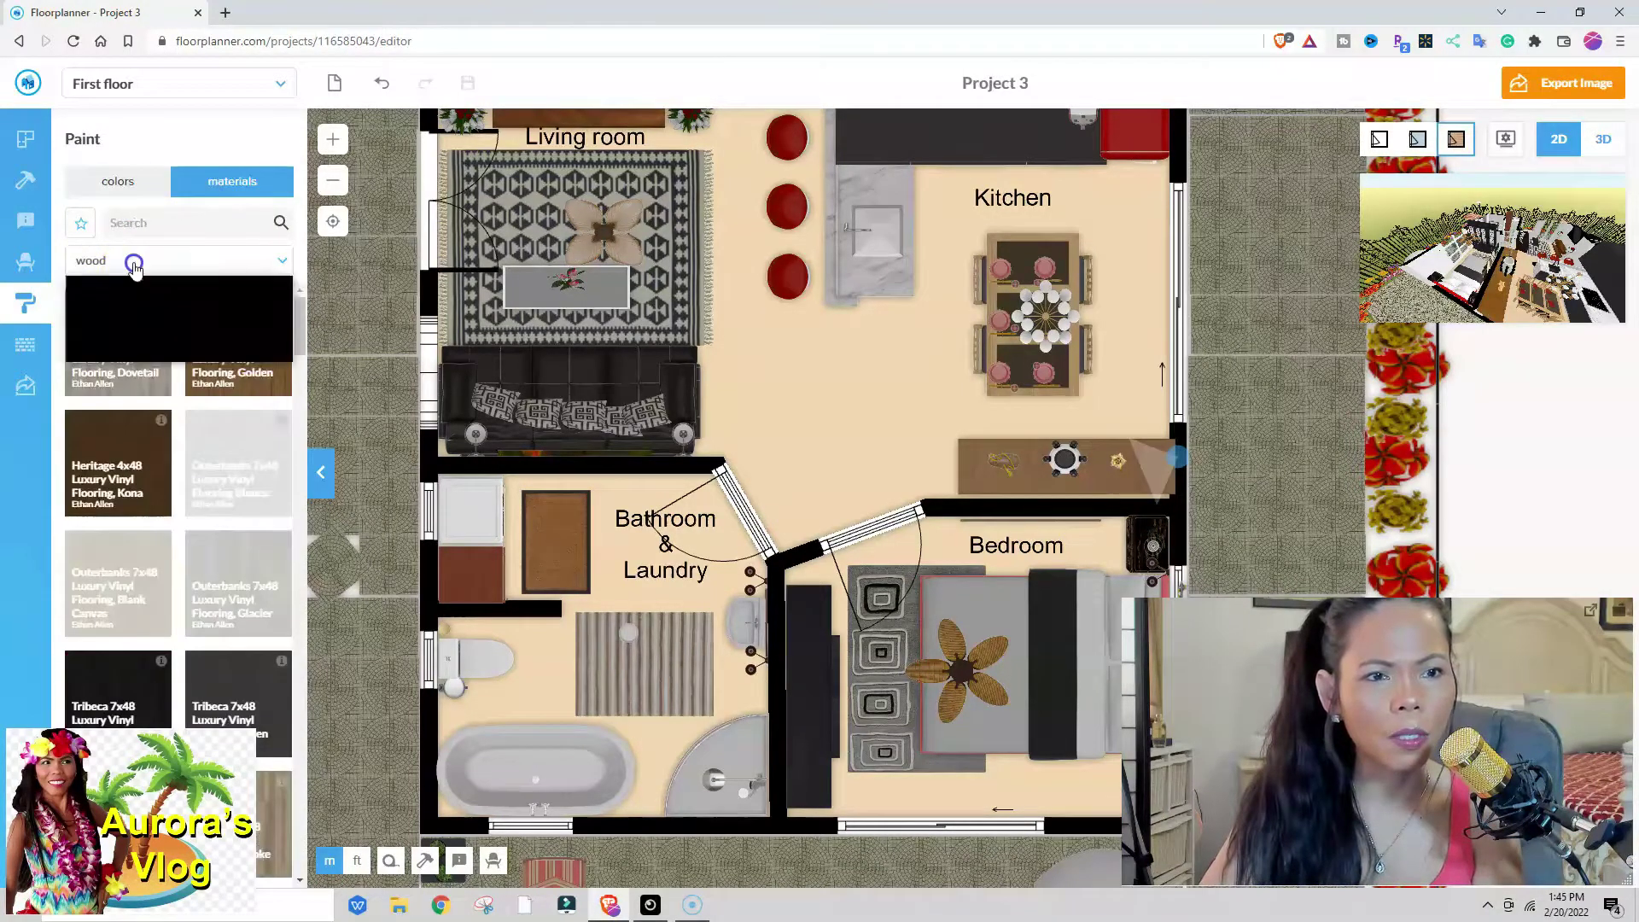
left_click(128, 260)
left_click(134, 266)
scroll(161, 461, "down", 10)
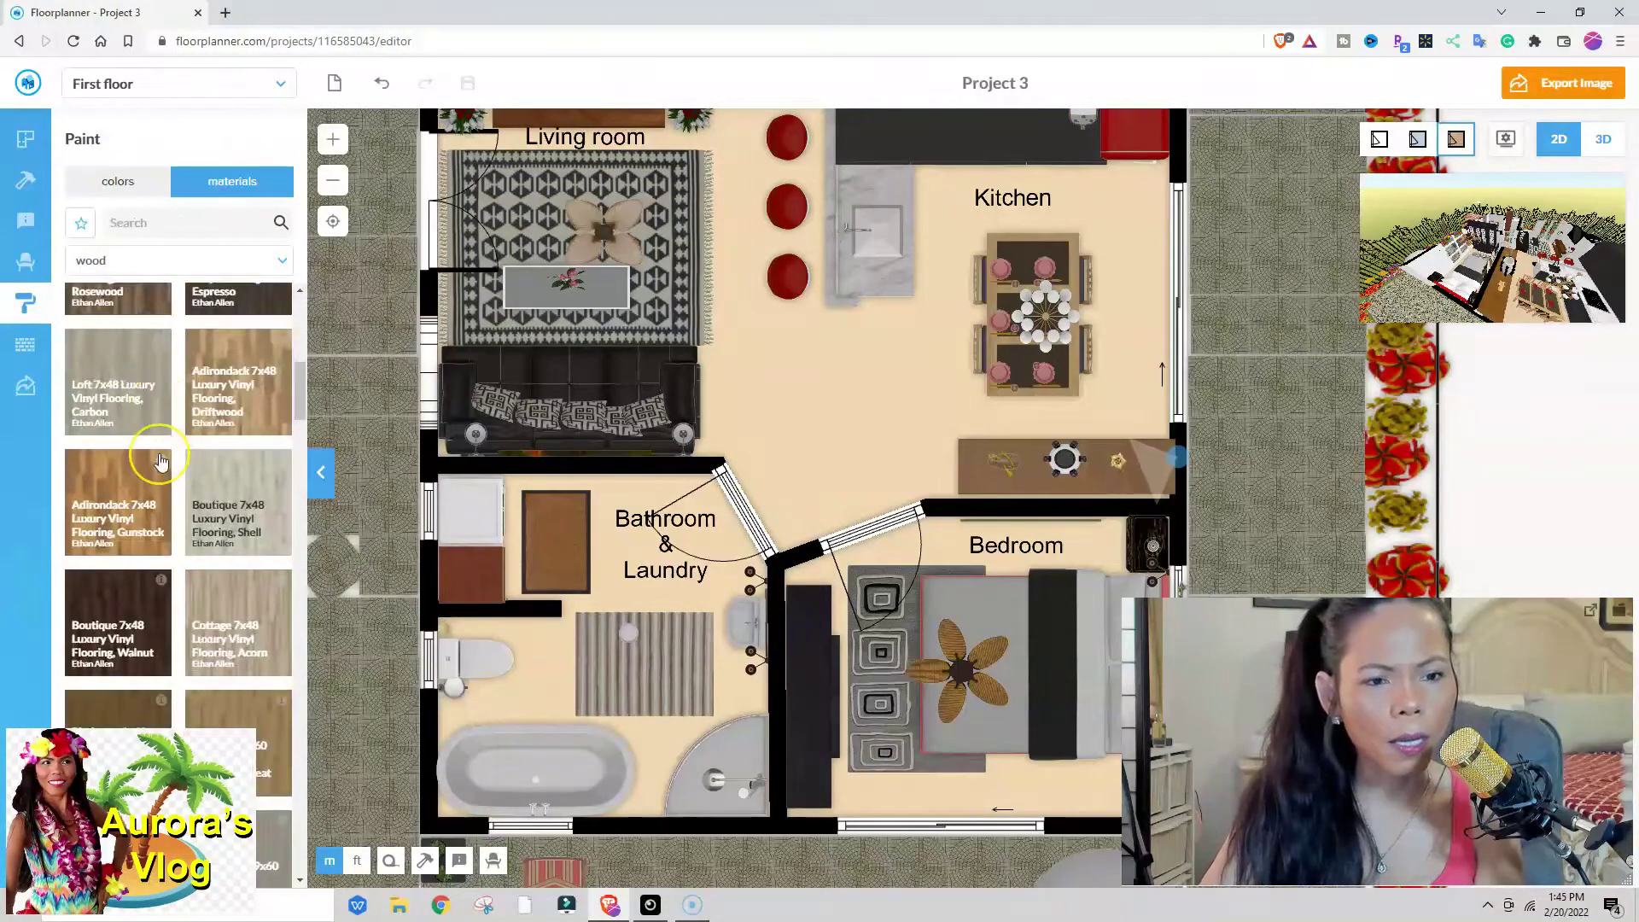
scroll(161, 461, "down", 5)
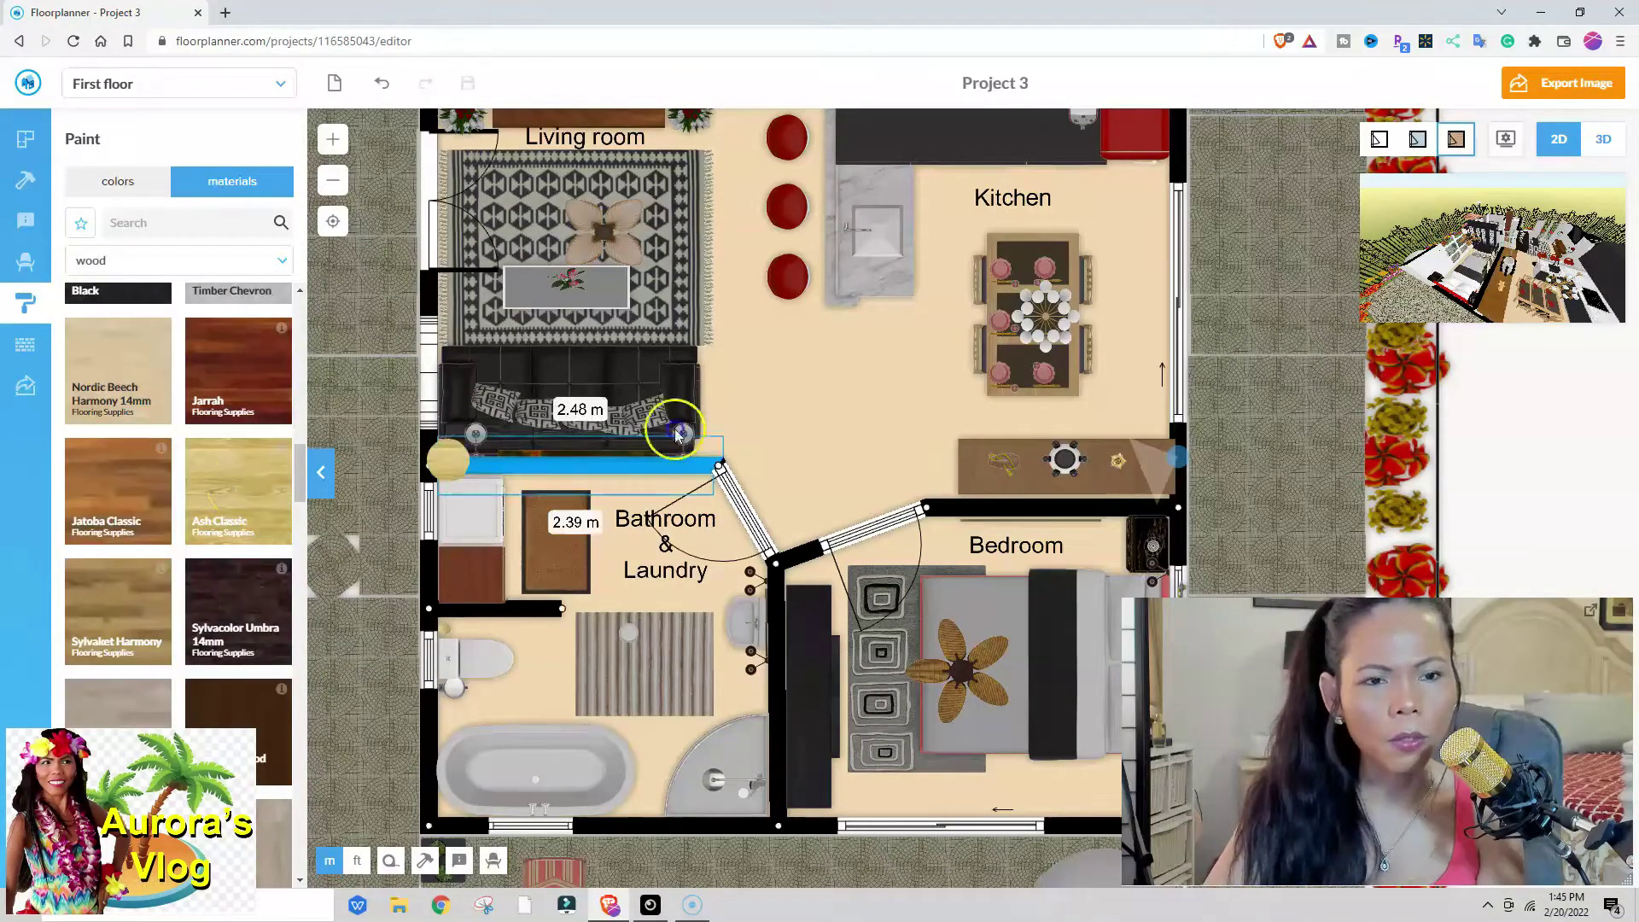
left_click(858, 384)
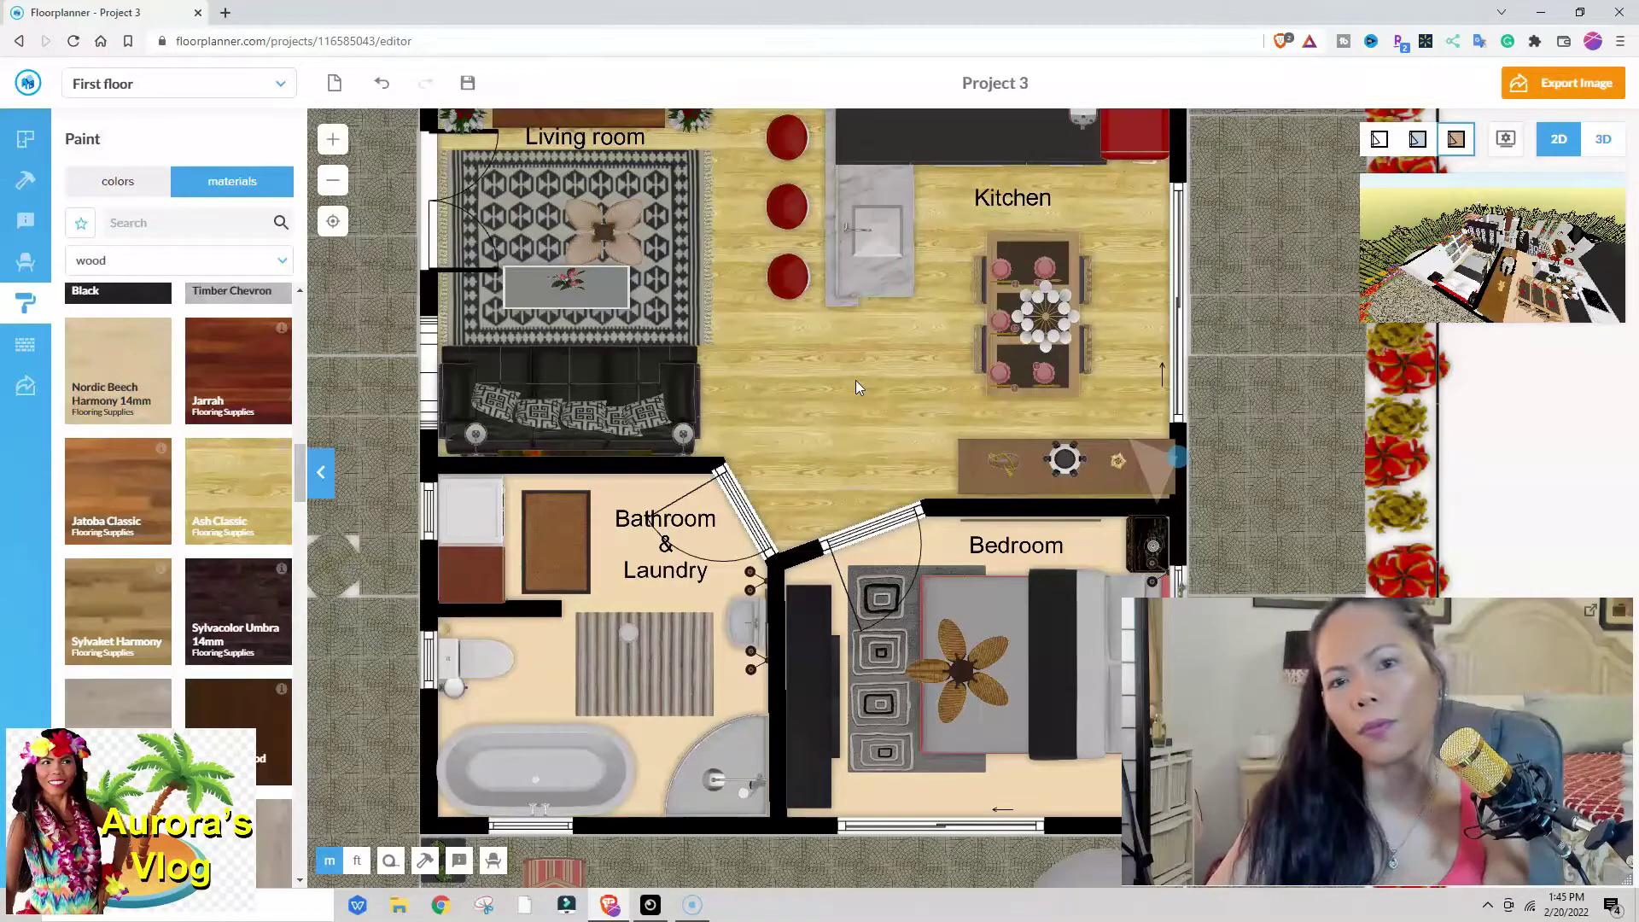
scroll(914, 425, "down", 2)
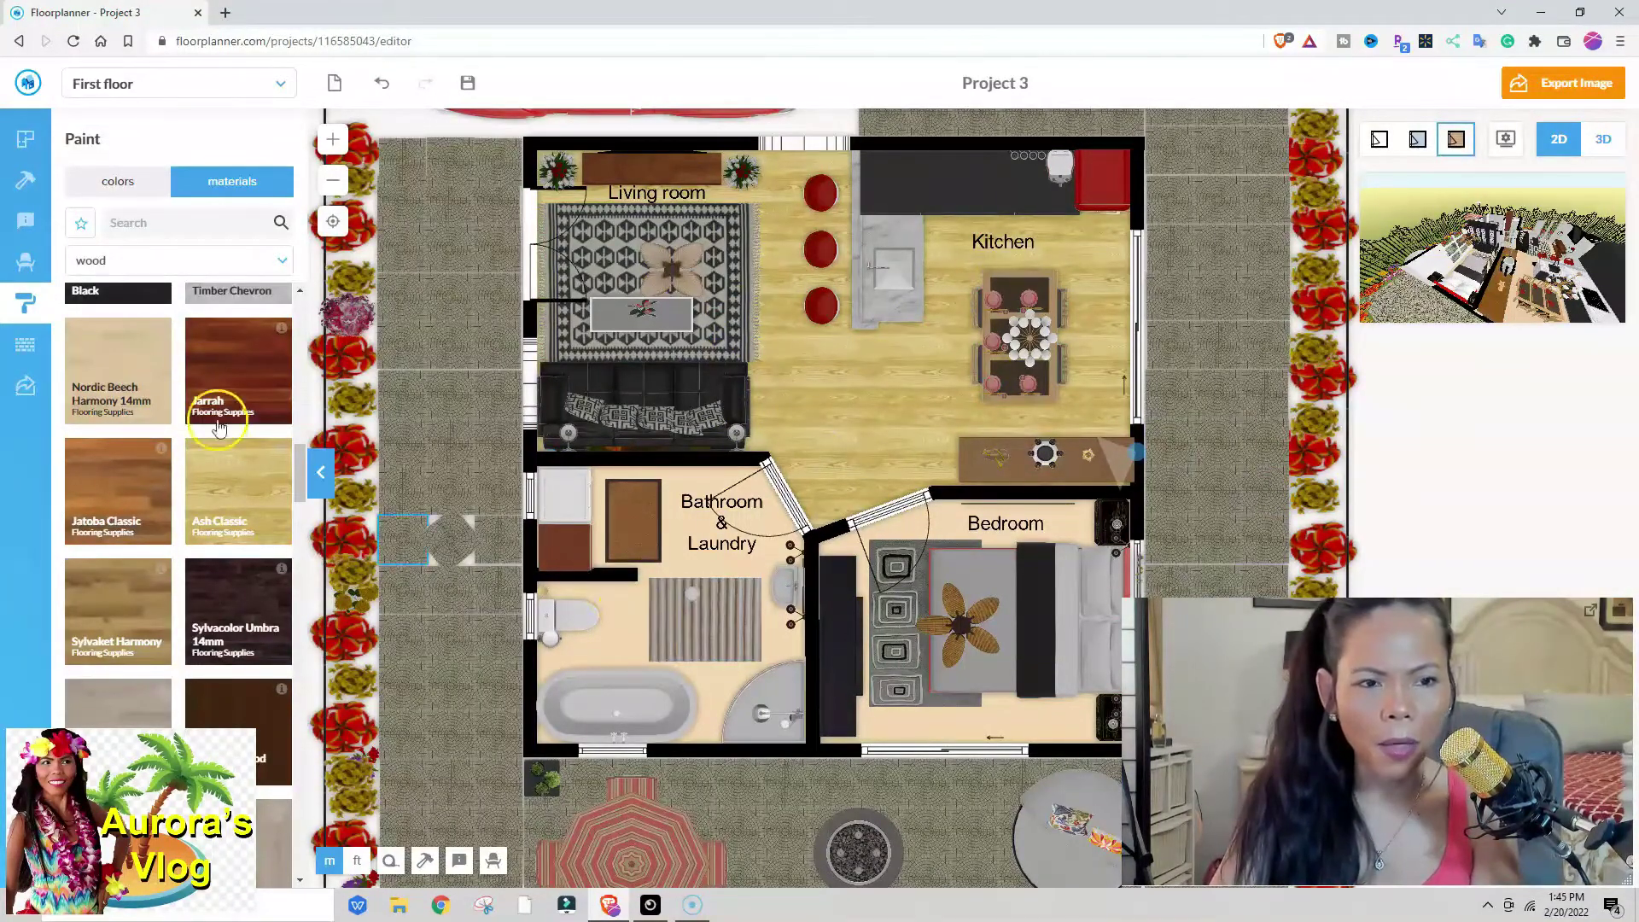
Lay Porc 60x60 Amber Ash Ceniza Lapato tile on the Bathroom & Laundry floor
left_click(128, 258)
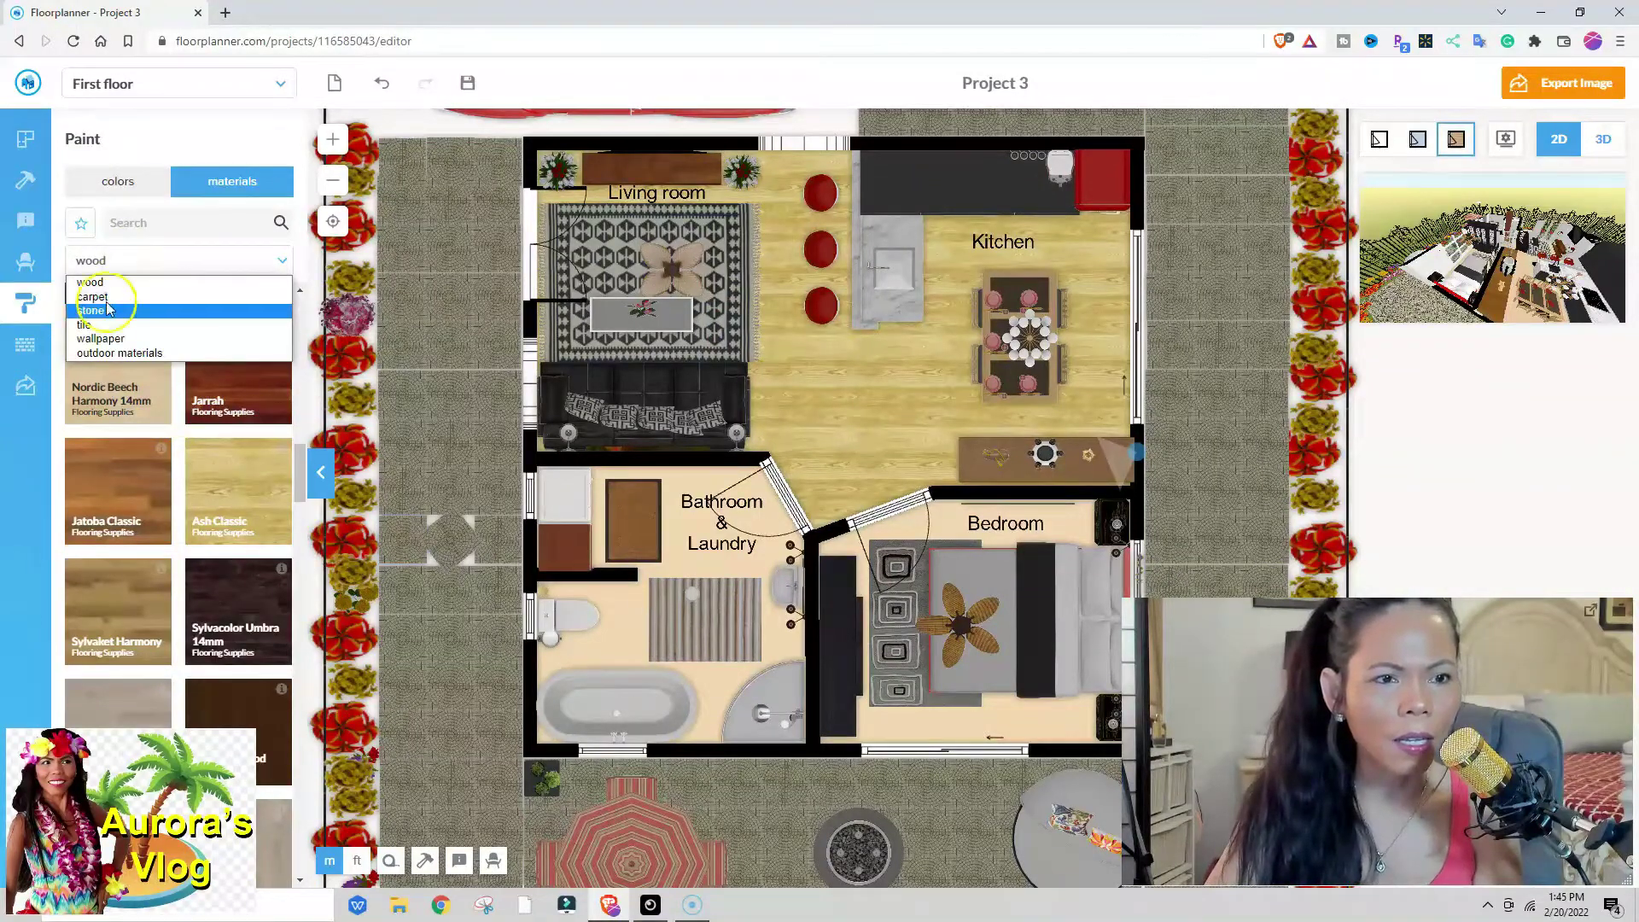
left_click(87, 324)
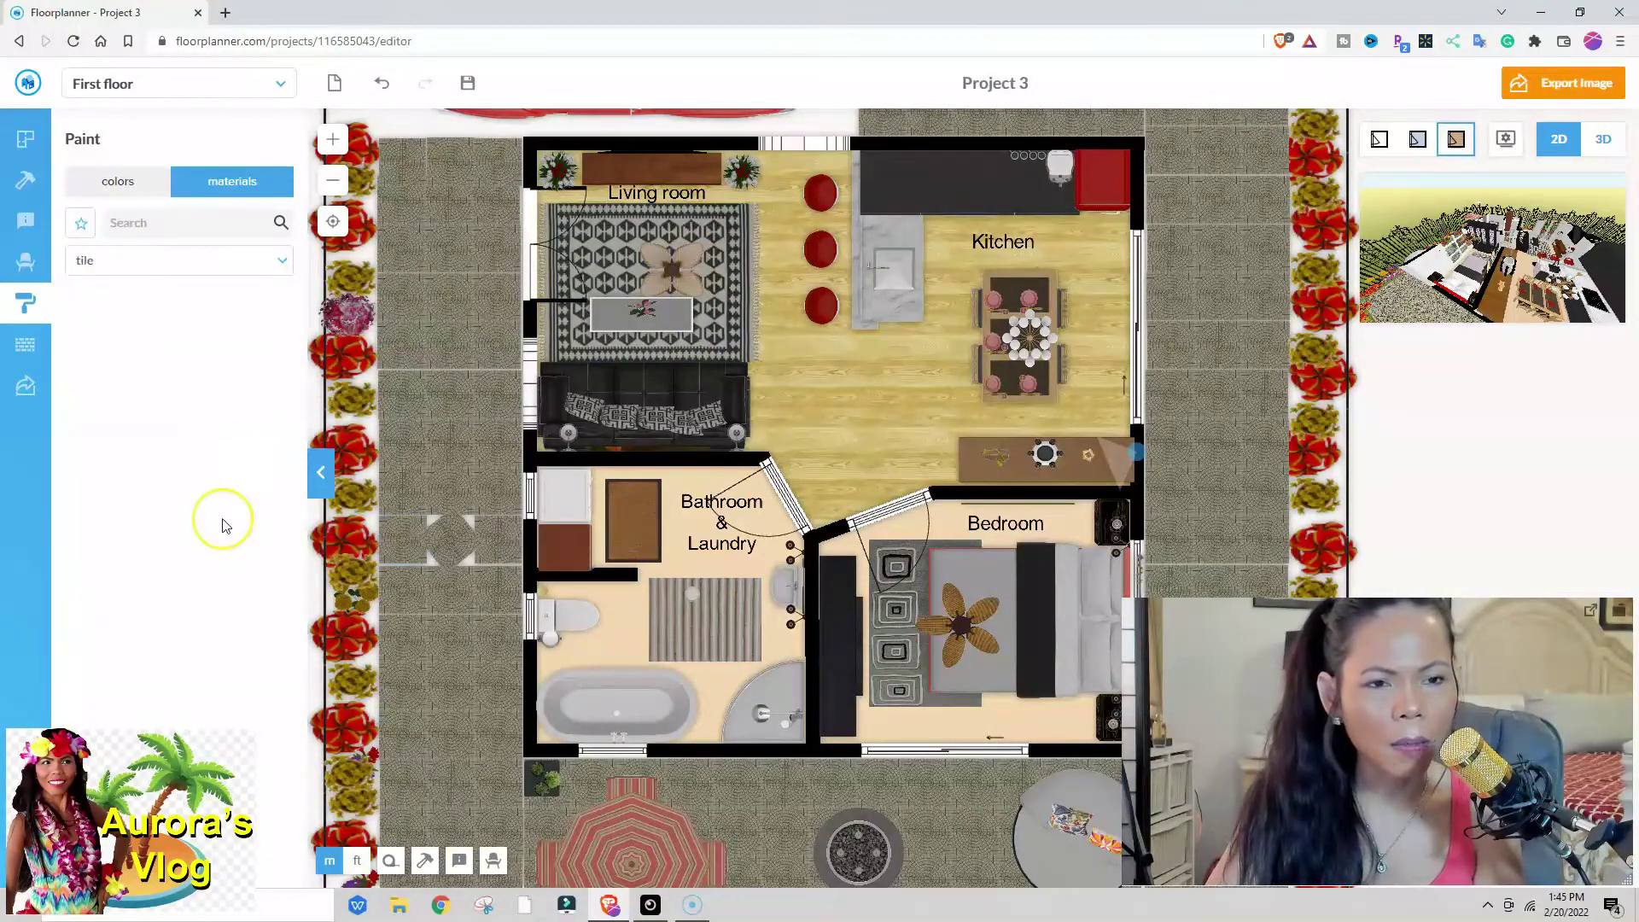
scroll(202, 546, "down", 3)
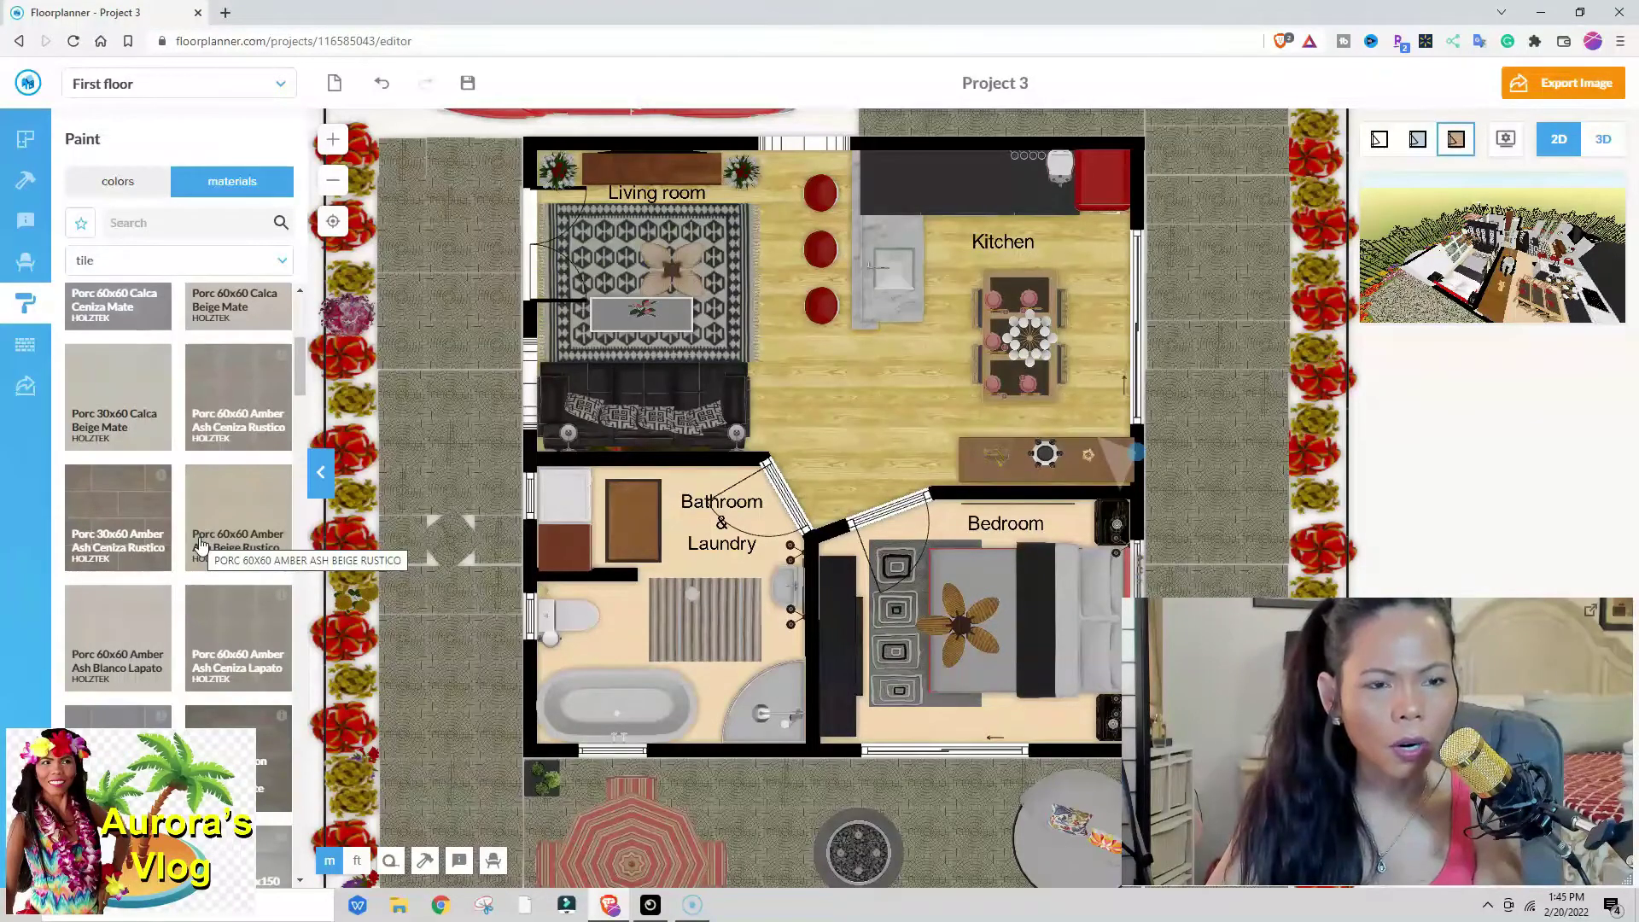
scroll(205, 546, "down", 1)
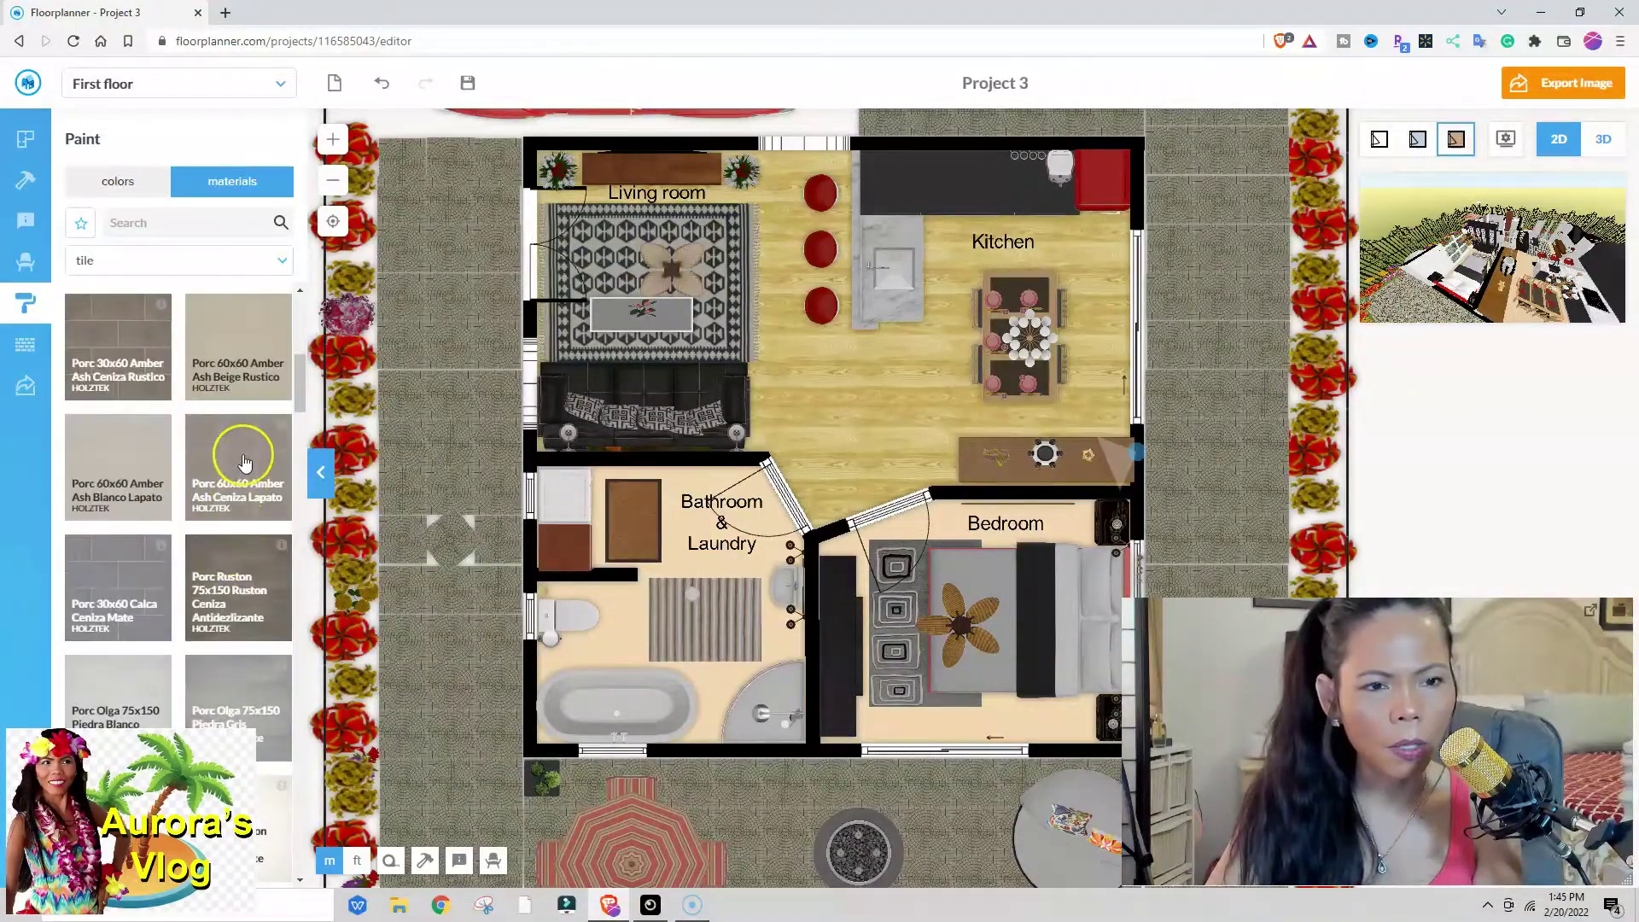
left_click_drag(245, 461, 621, 623)
scroll(621, 621, "up", 3)
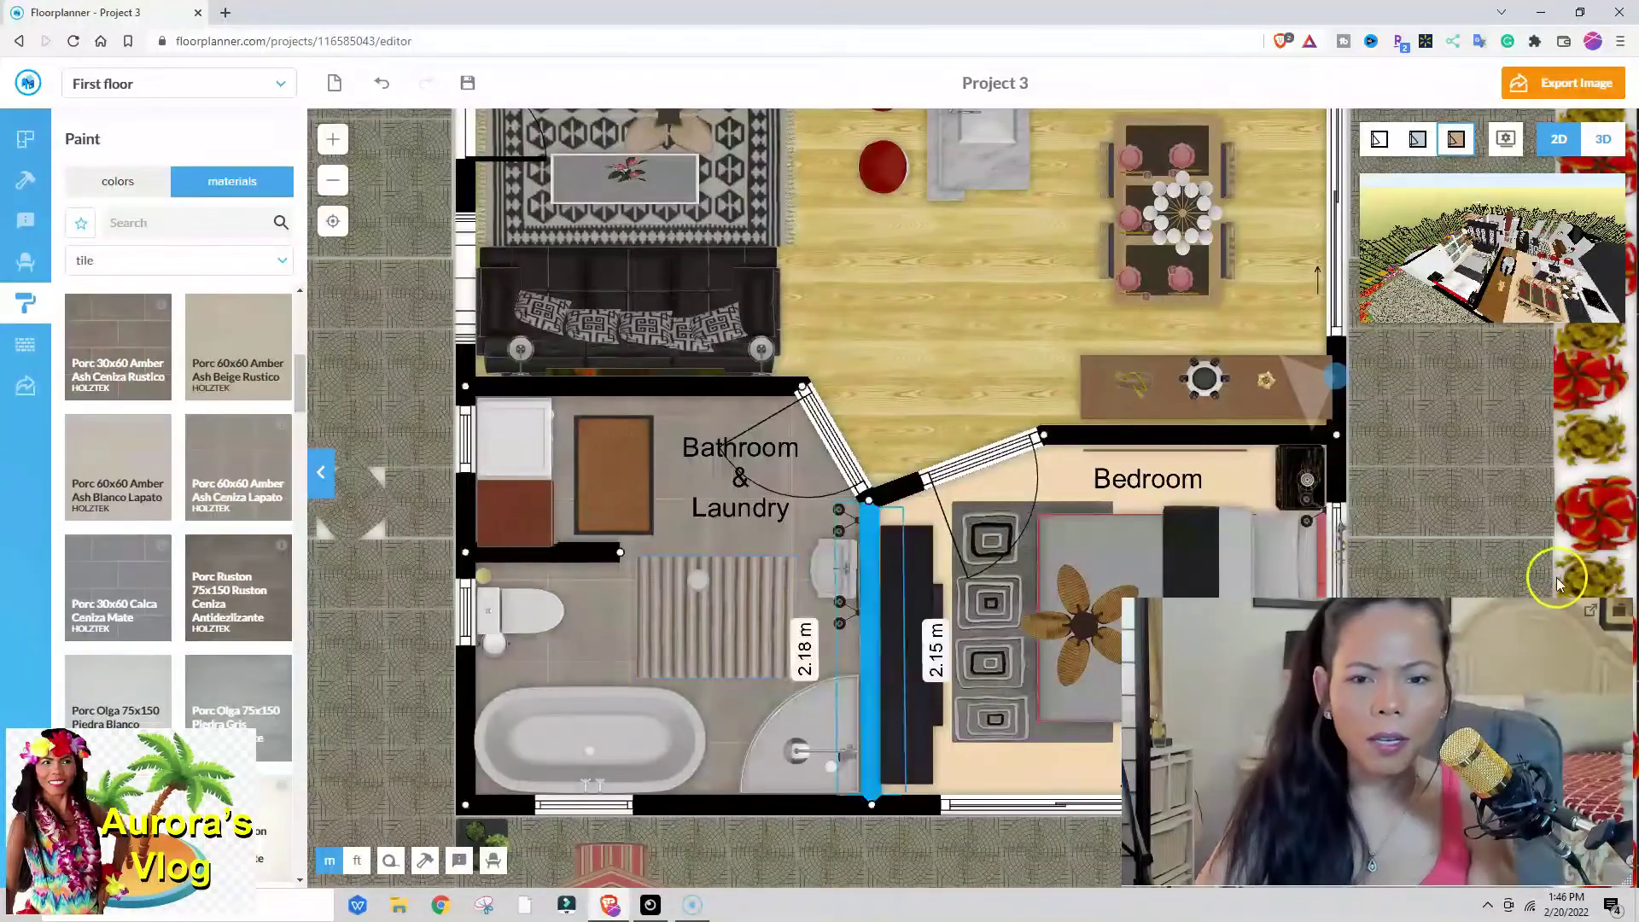
scroll(1554, 580, "down", 2)
left_click_drag(1609, 504, 1380, 472)
left_click(986, 473)
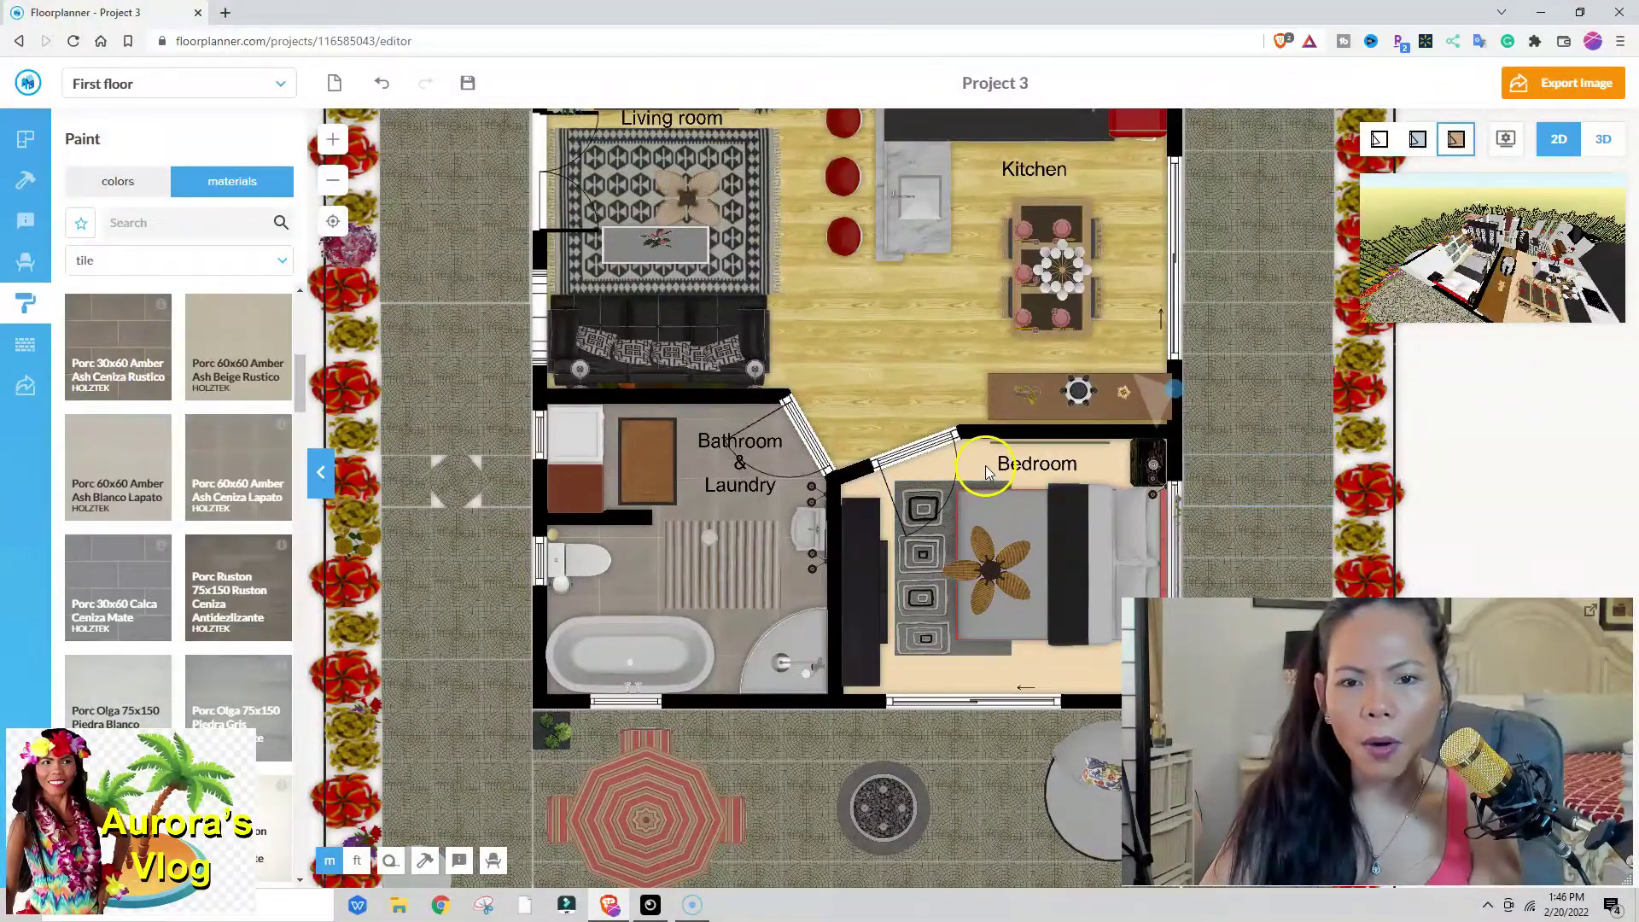
Apply the Brintons Spearmint carpet from the carpet materials to the bedroom floor
left_click(117, 260)
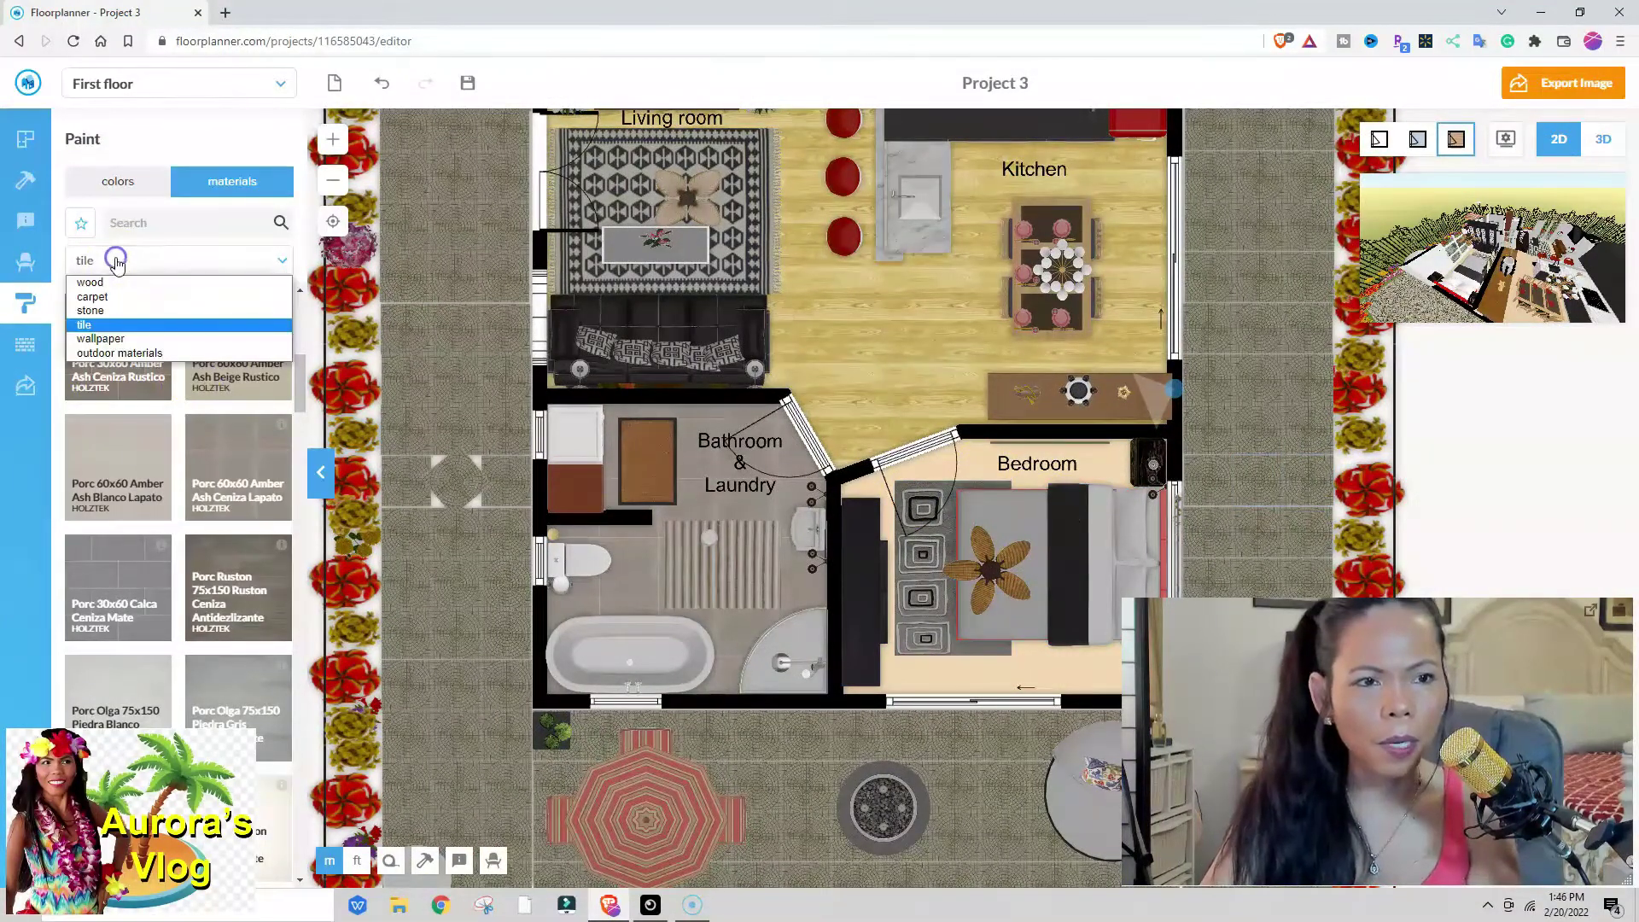
left_click(94, 296)
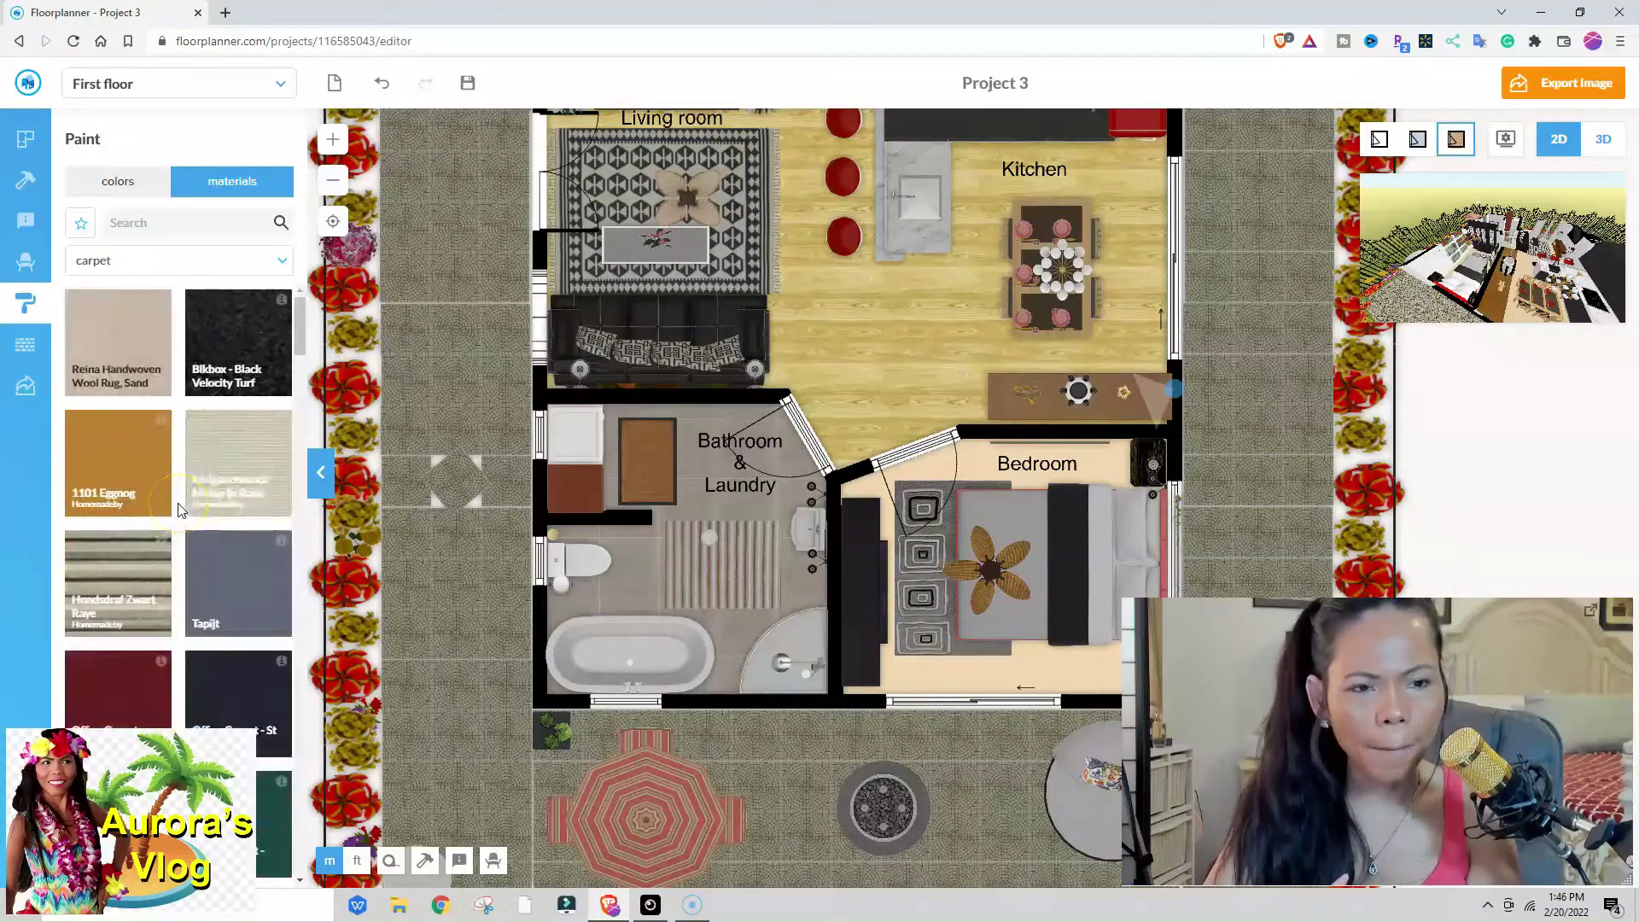
scroll(179, 509, "down", 5)
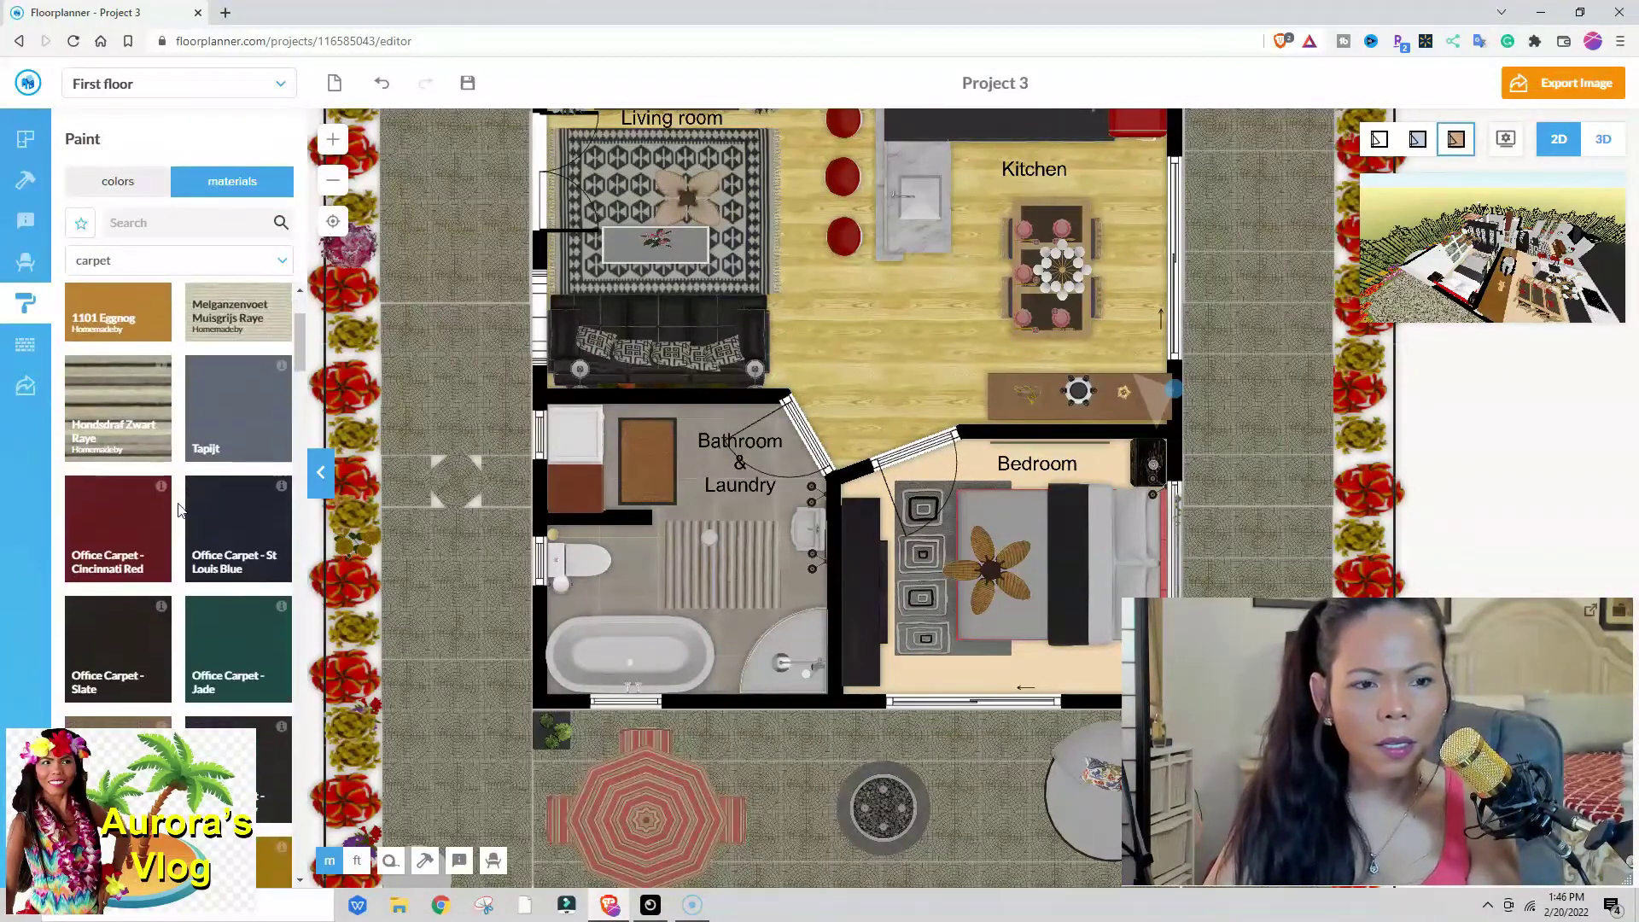
scroll(180, 510, "down", 8)
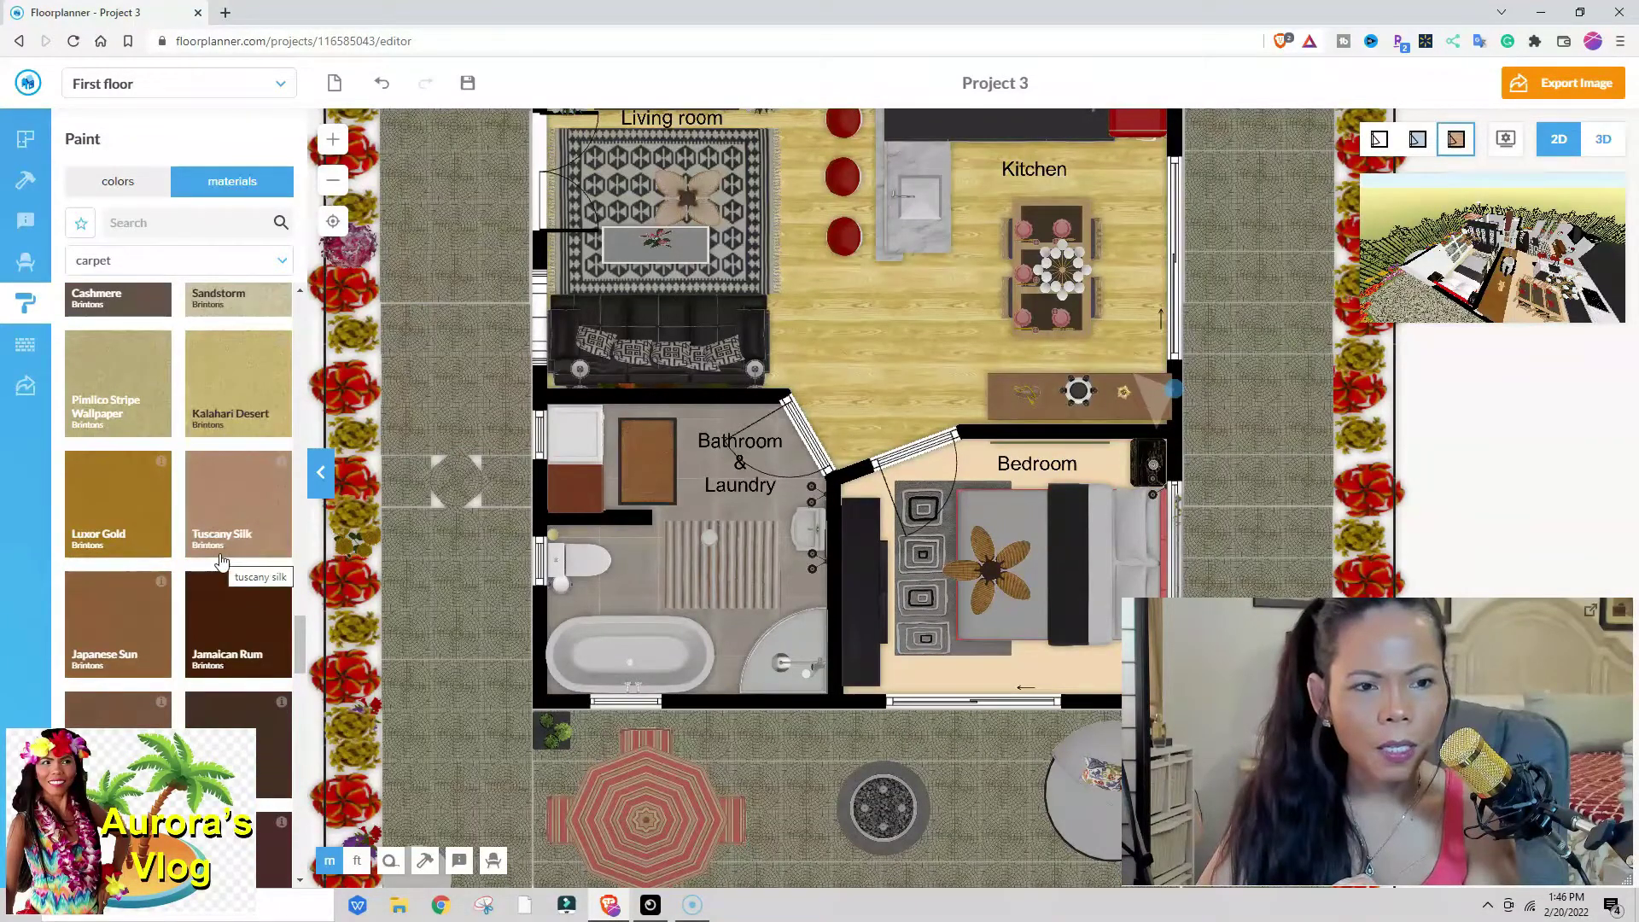
left_click(114, 516)
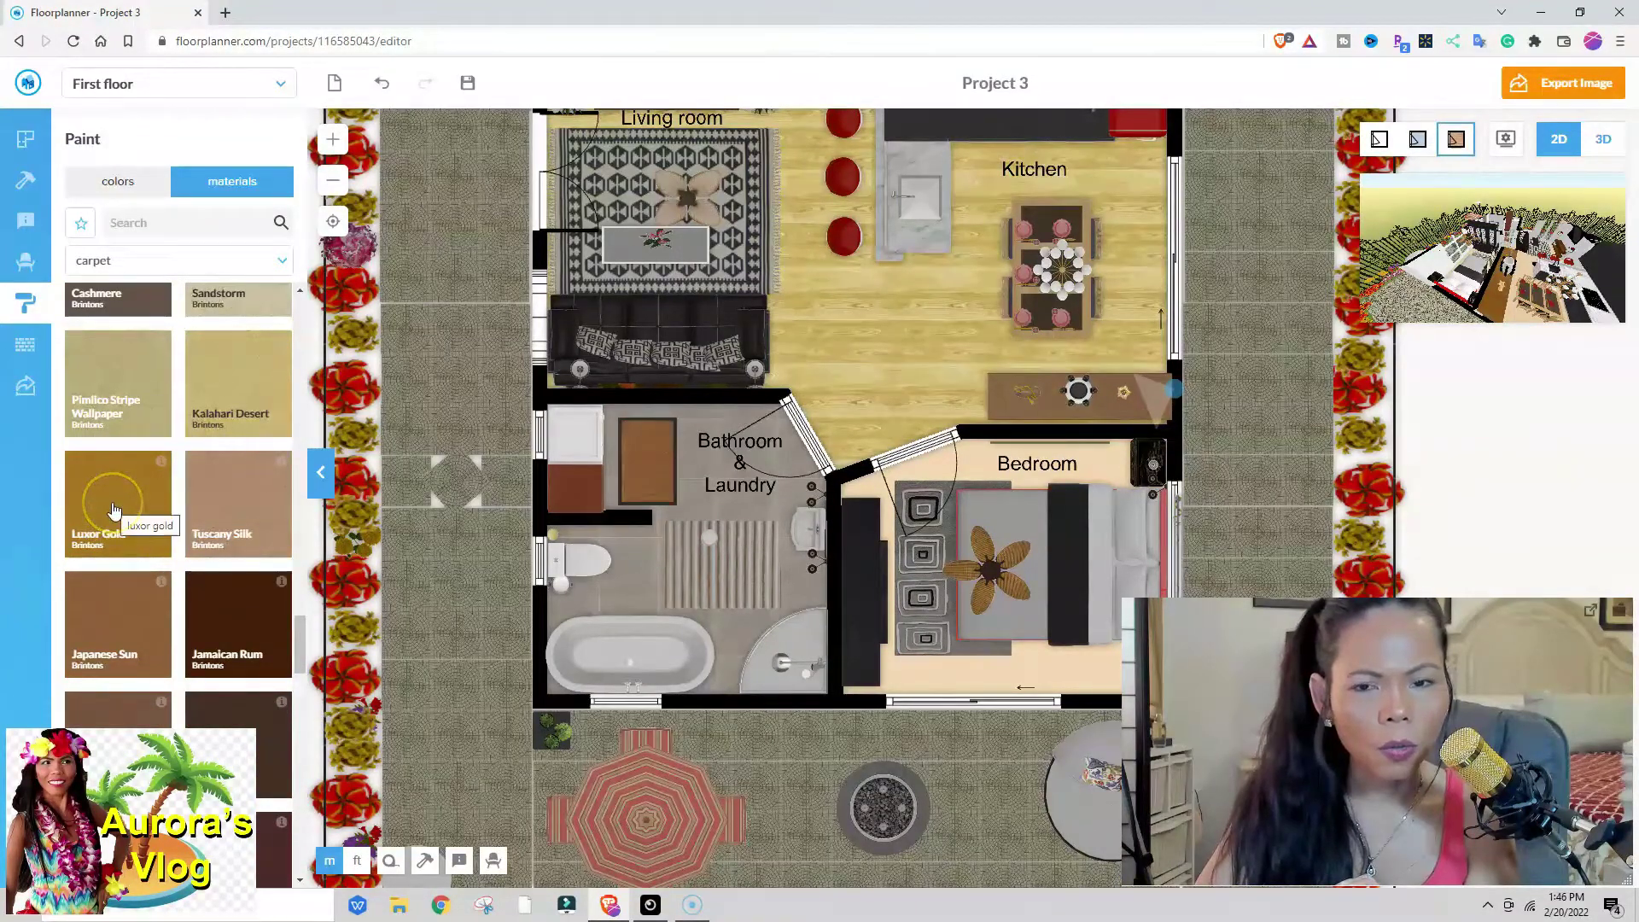
scroll(114, 509, "down", 10)
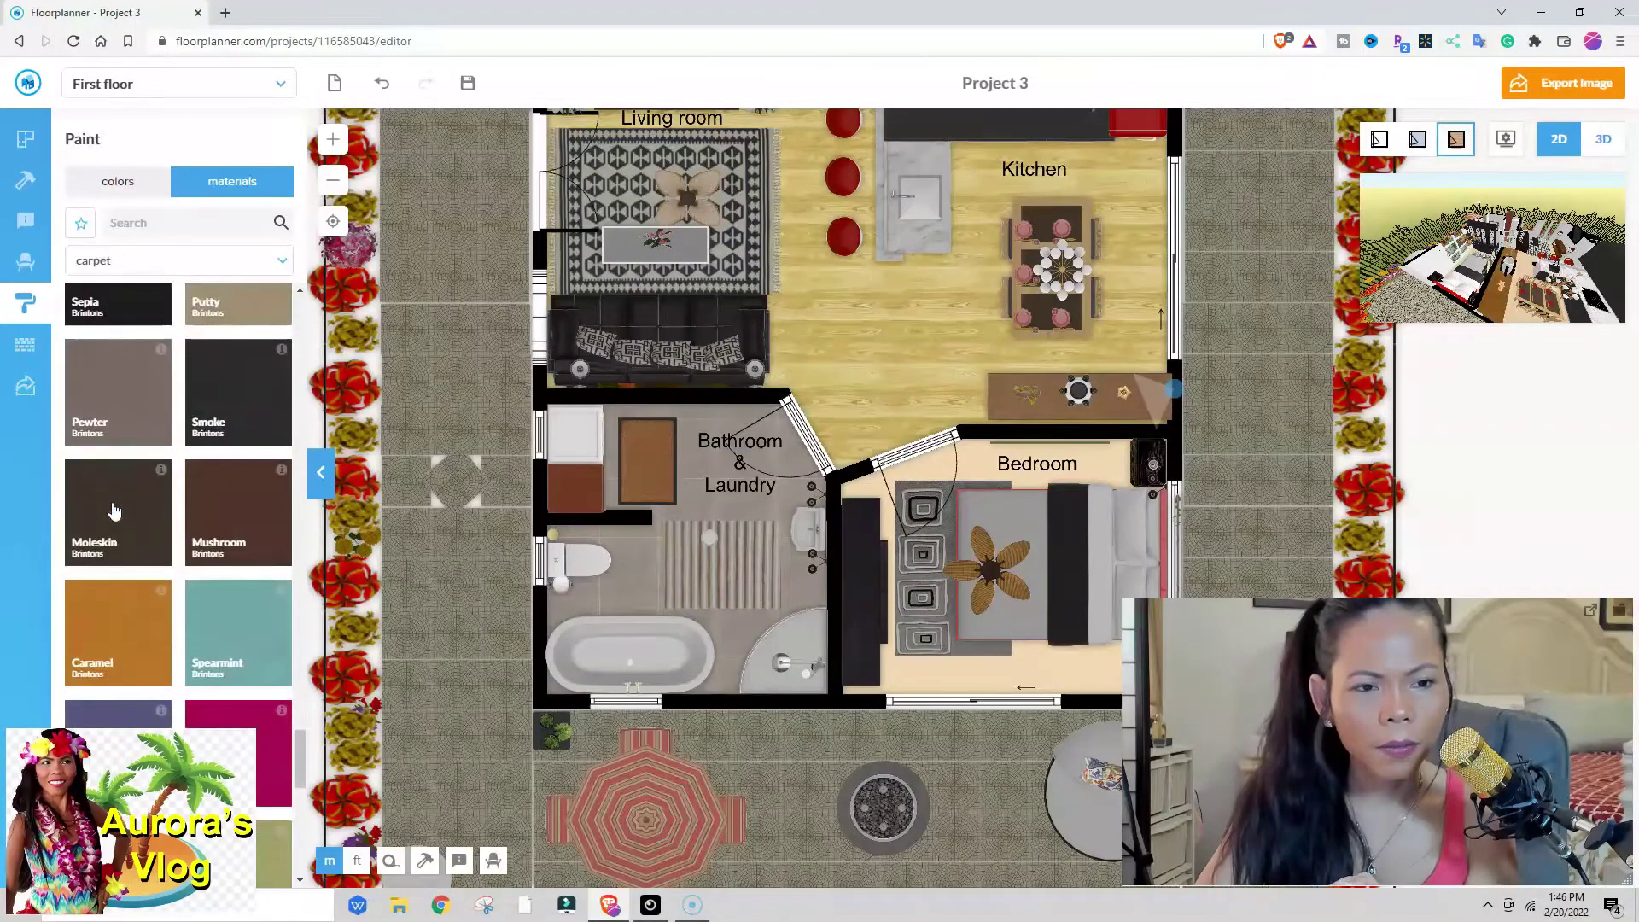
scroll(114, 509, "down", 5)
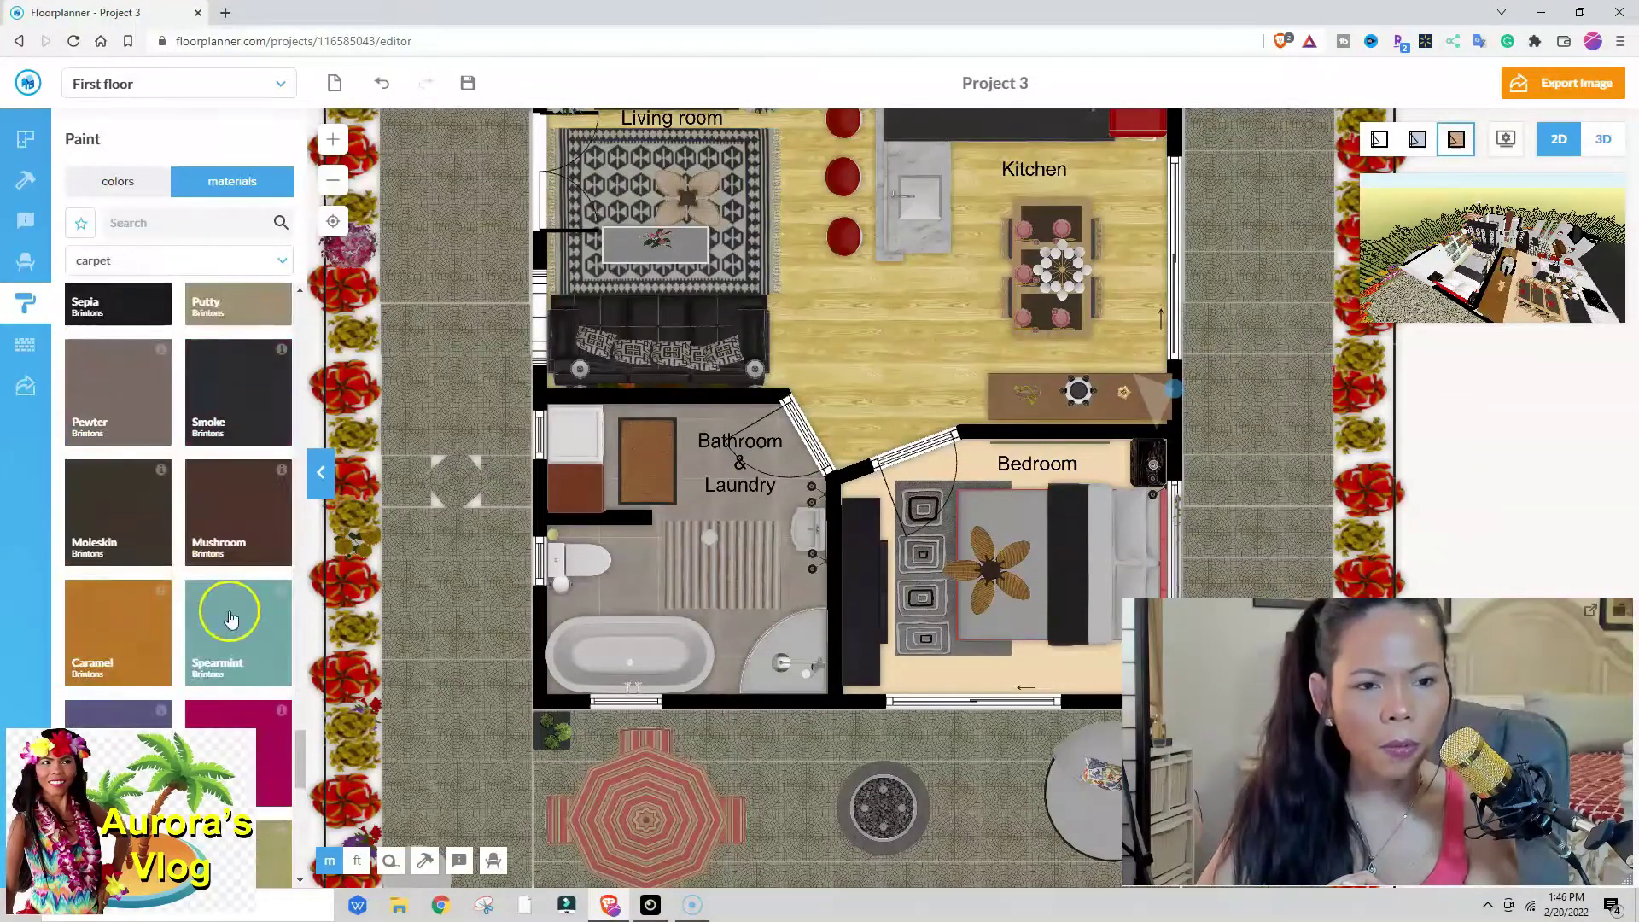
left_click_drag(219, 623, 982, 478)
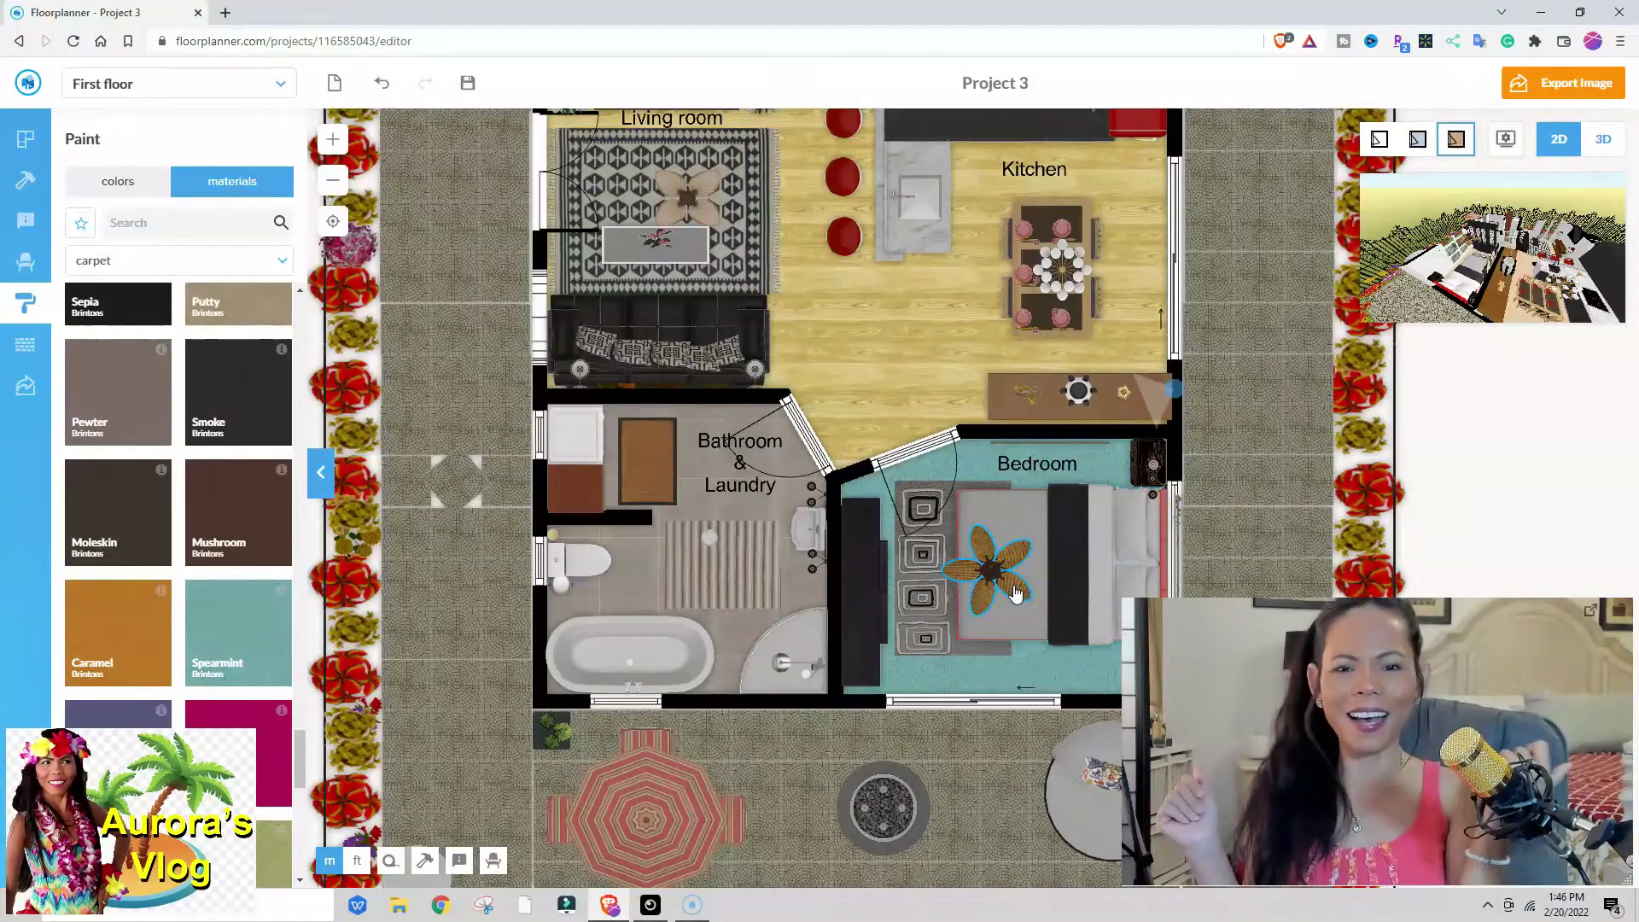
scroll(1016, 597, "up", 3)
left_click(1015, 623)
scroll(1014, 621, "down", 5)
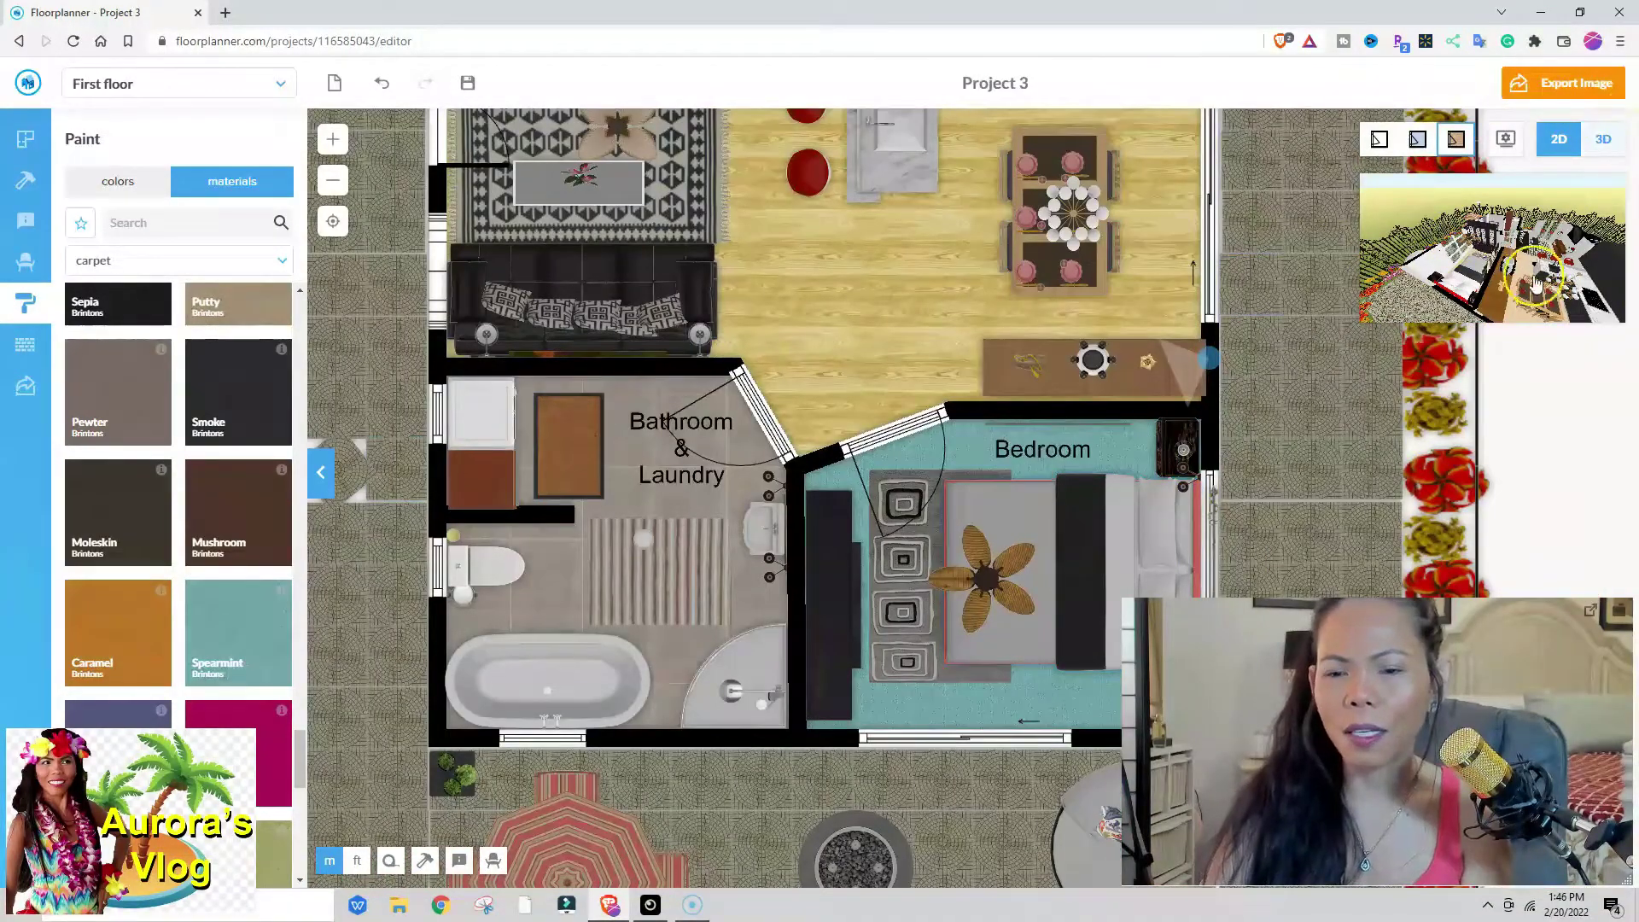
left_click(1533, 286)
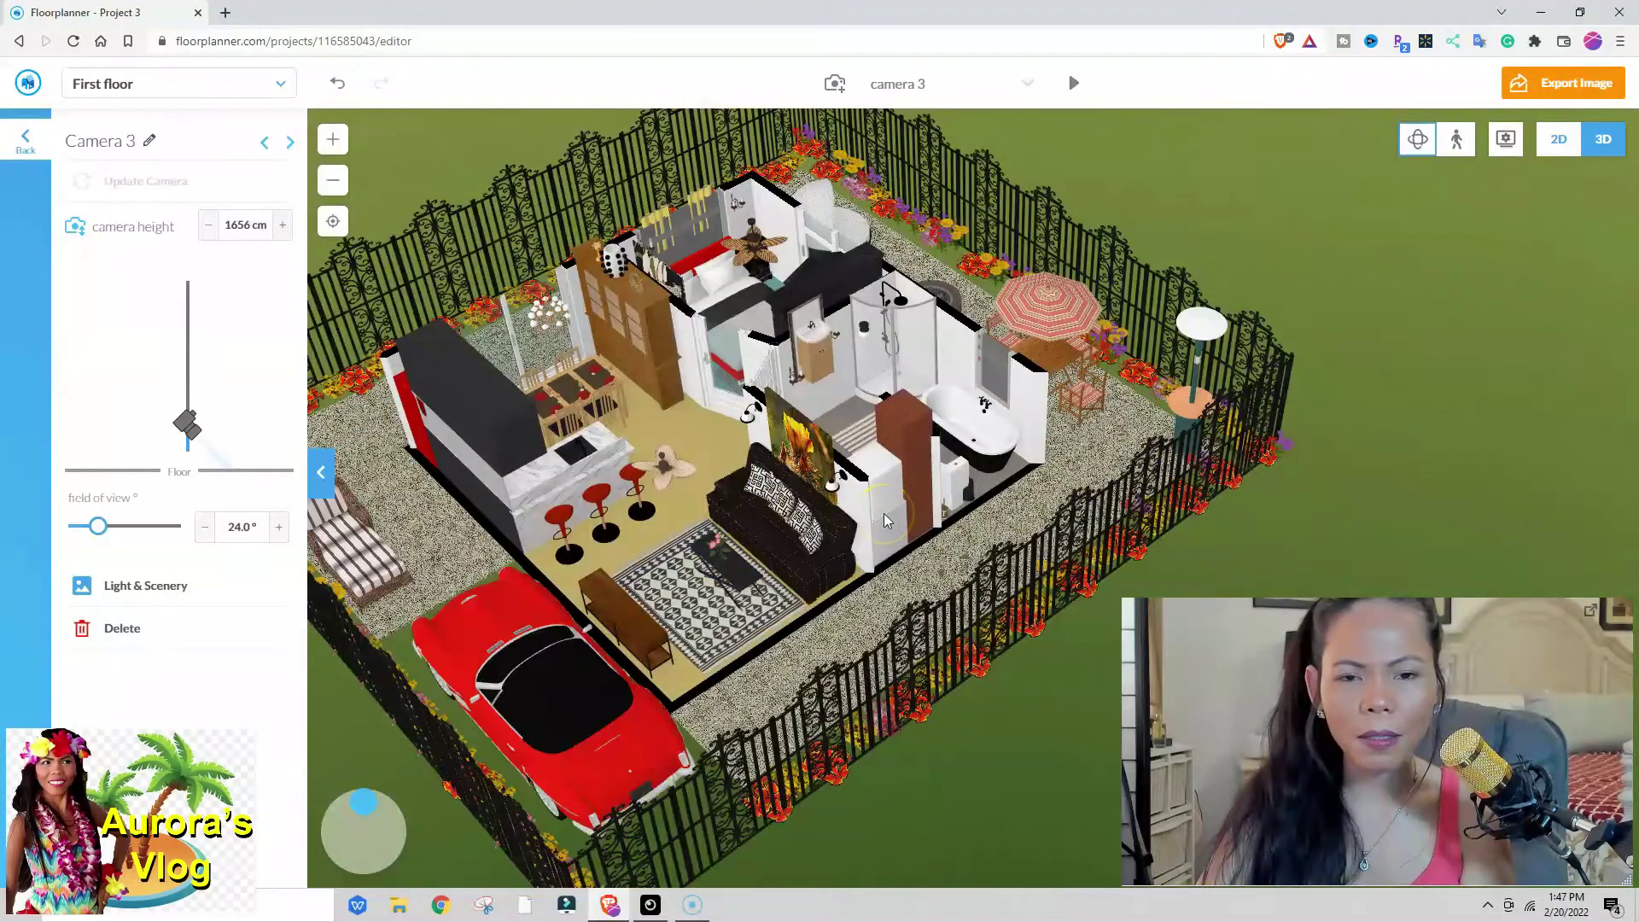
scroll(875, 533, "up", 3)
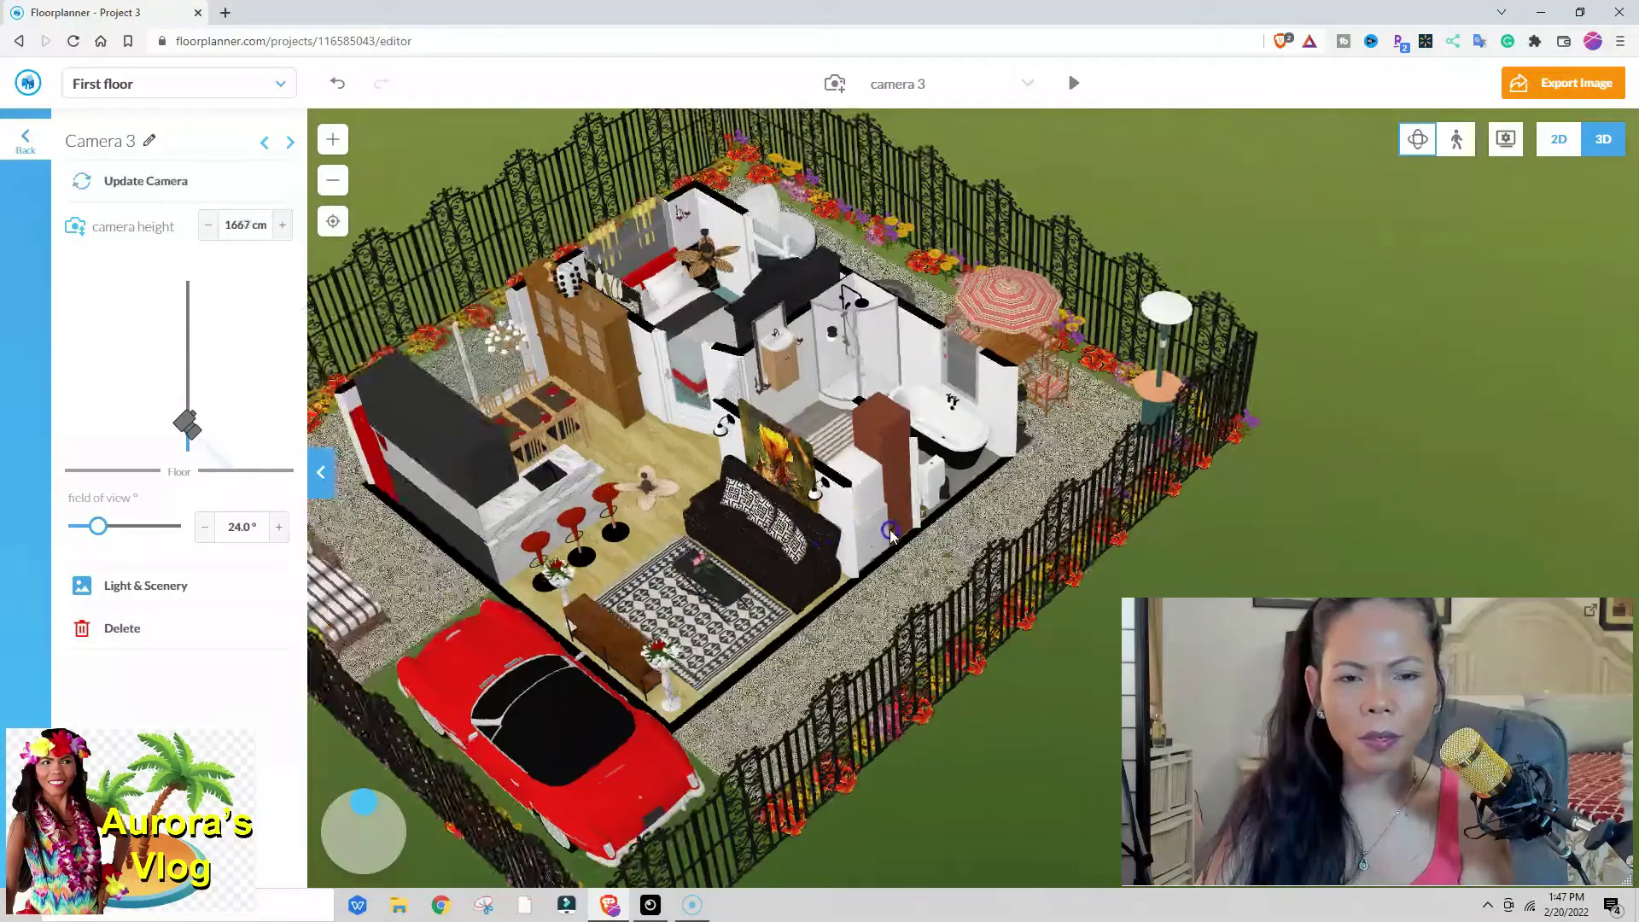
scroll(875, 533, "down", 2)
left_click_drag(875, 534, 1046, 650)
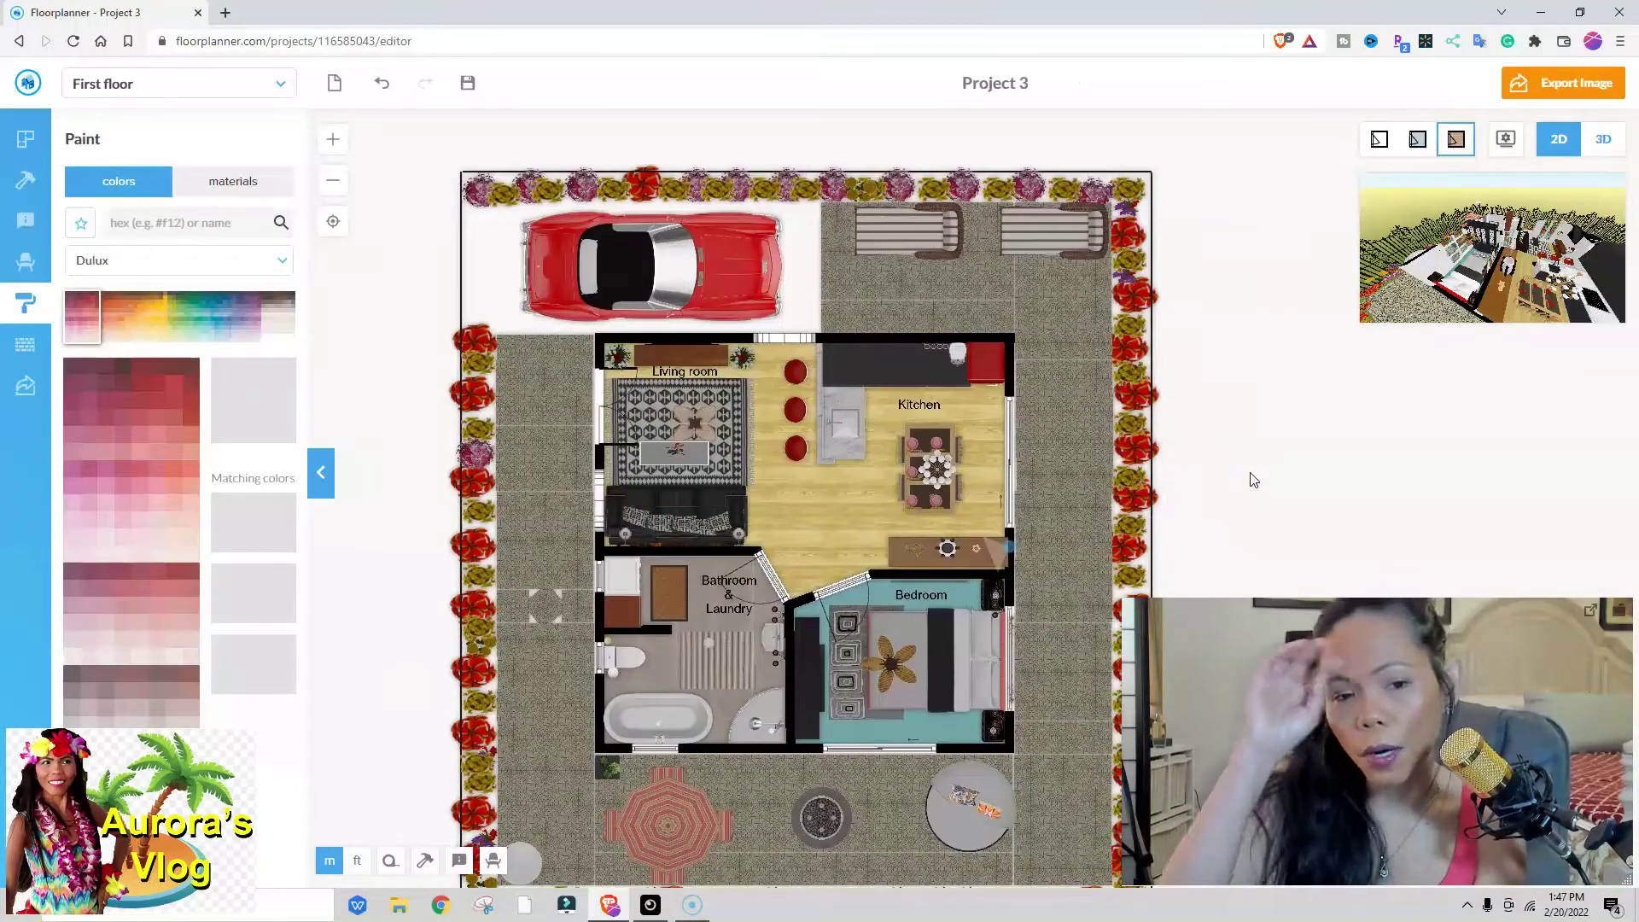
Box-select the top hedge row and move it slightly down and right
left_click(548, 581)
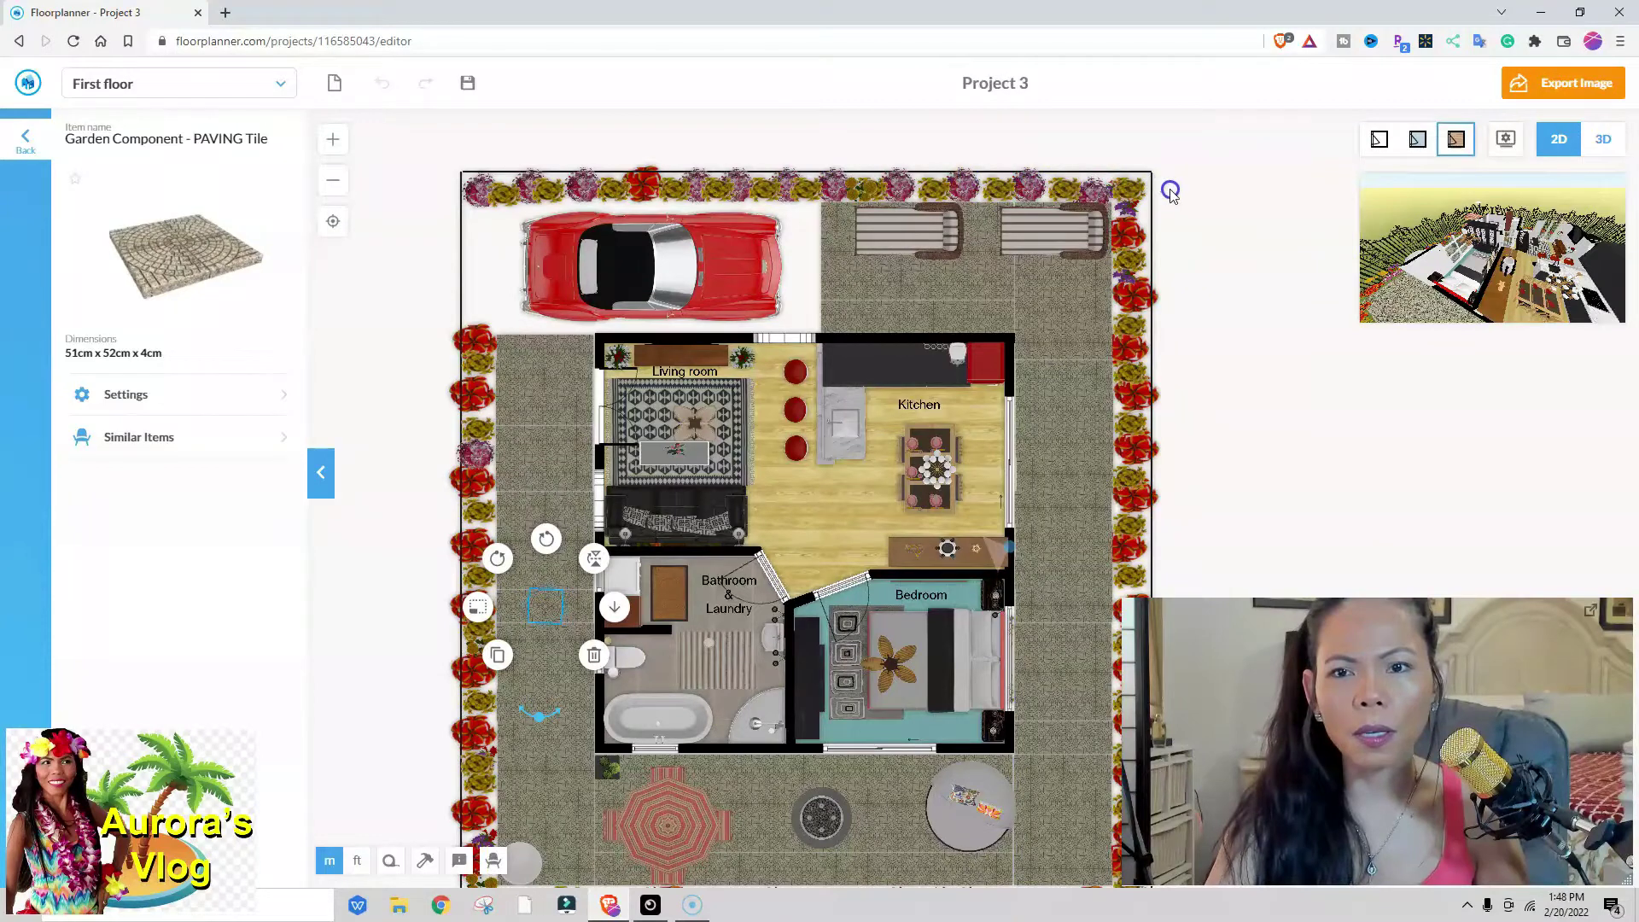
mouse_move(438, 143)
left_mouse_down()
mouse_move(478, 171)
mouse_move(1164, 203)
left_mouse_up()
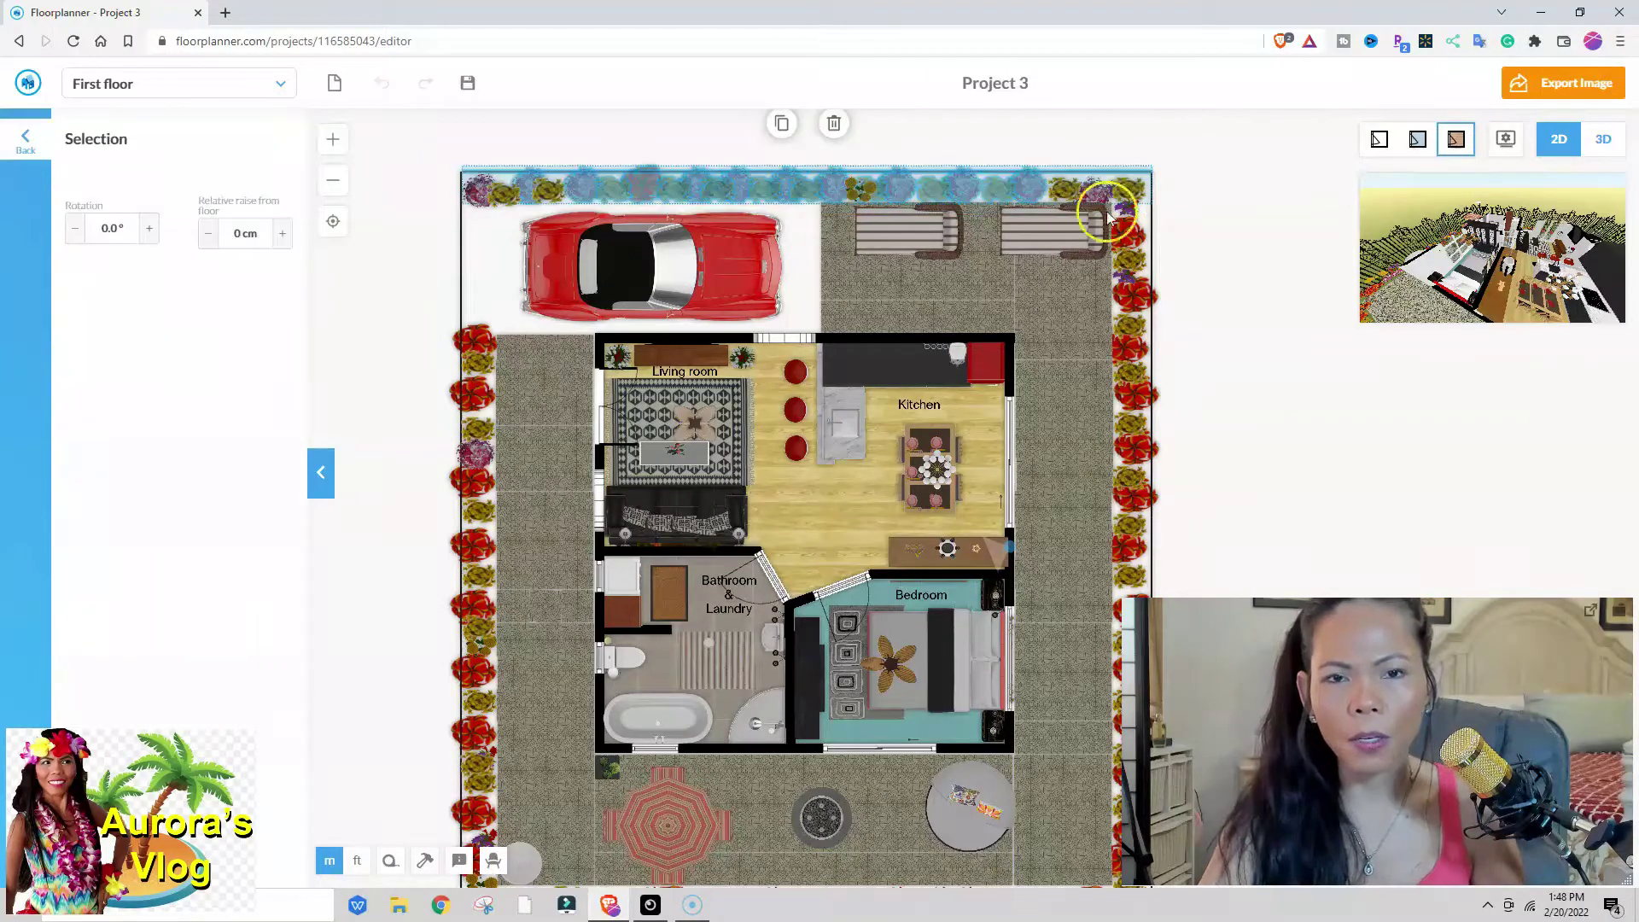
mouse_move(759, 188)
left_mouse_down()
mouse_move(1082, 262)
mouse_move(1237, 355)
mouse_move(1273, 402)
mouse_move(1442, 457)
mouse_move(1193, 248)
mouse_move(888, 156)
mouse_move(762, 168)
left_mouse_up()
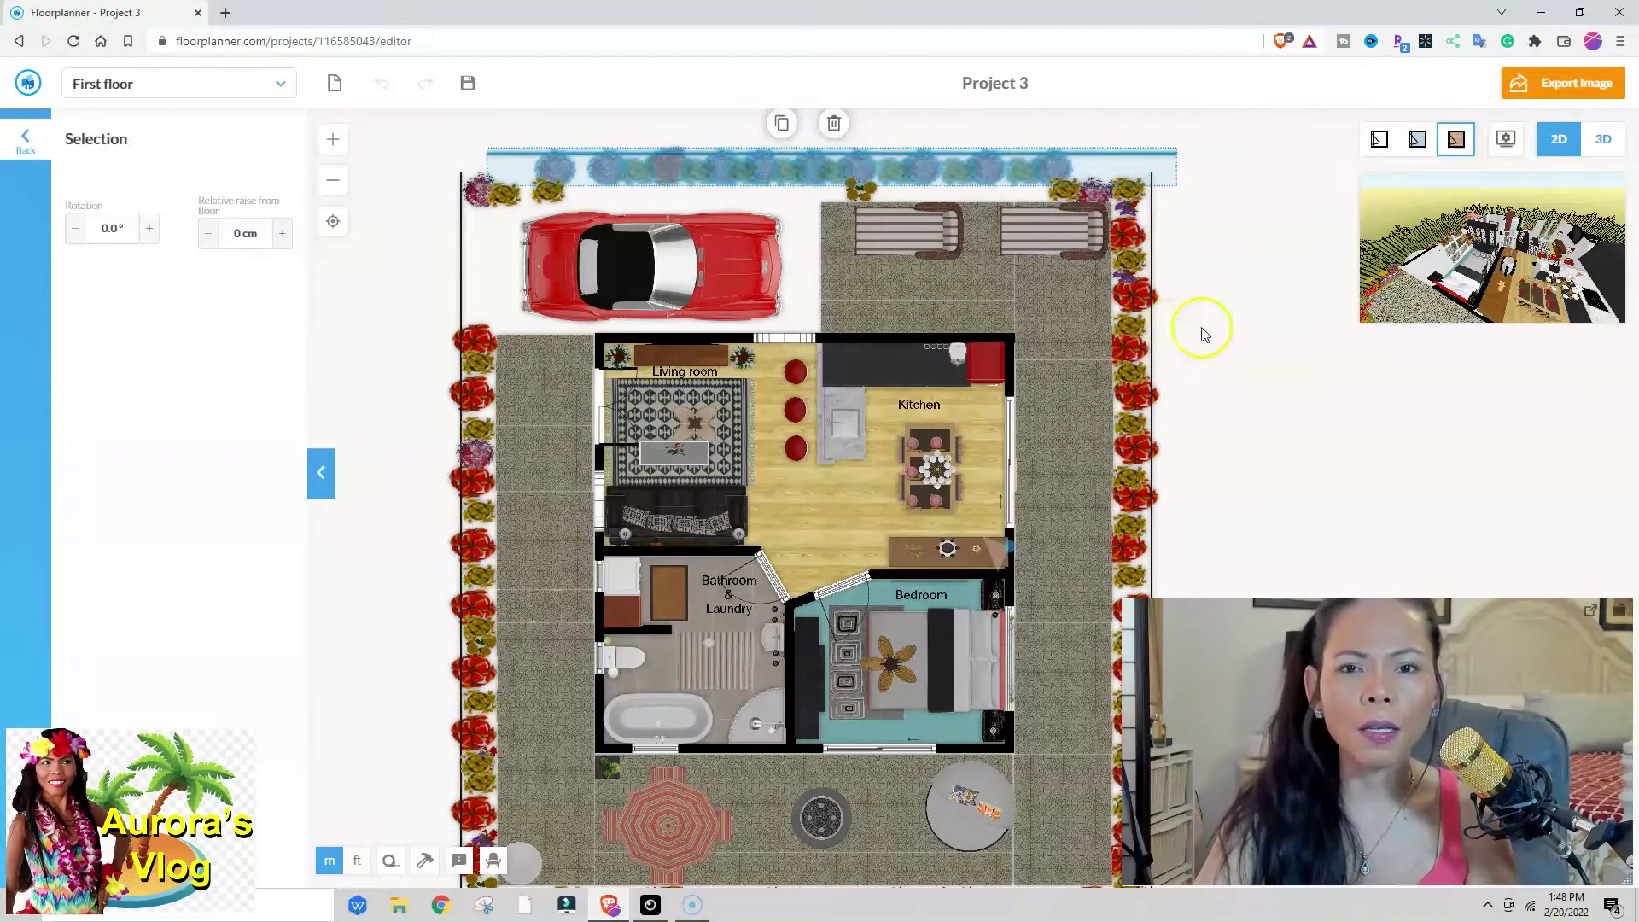
left_click(1276, 306)
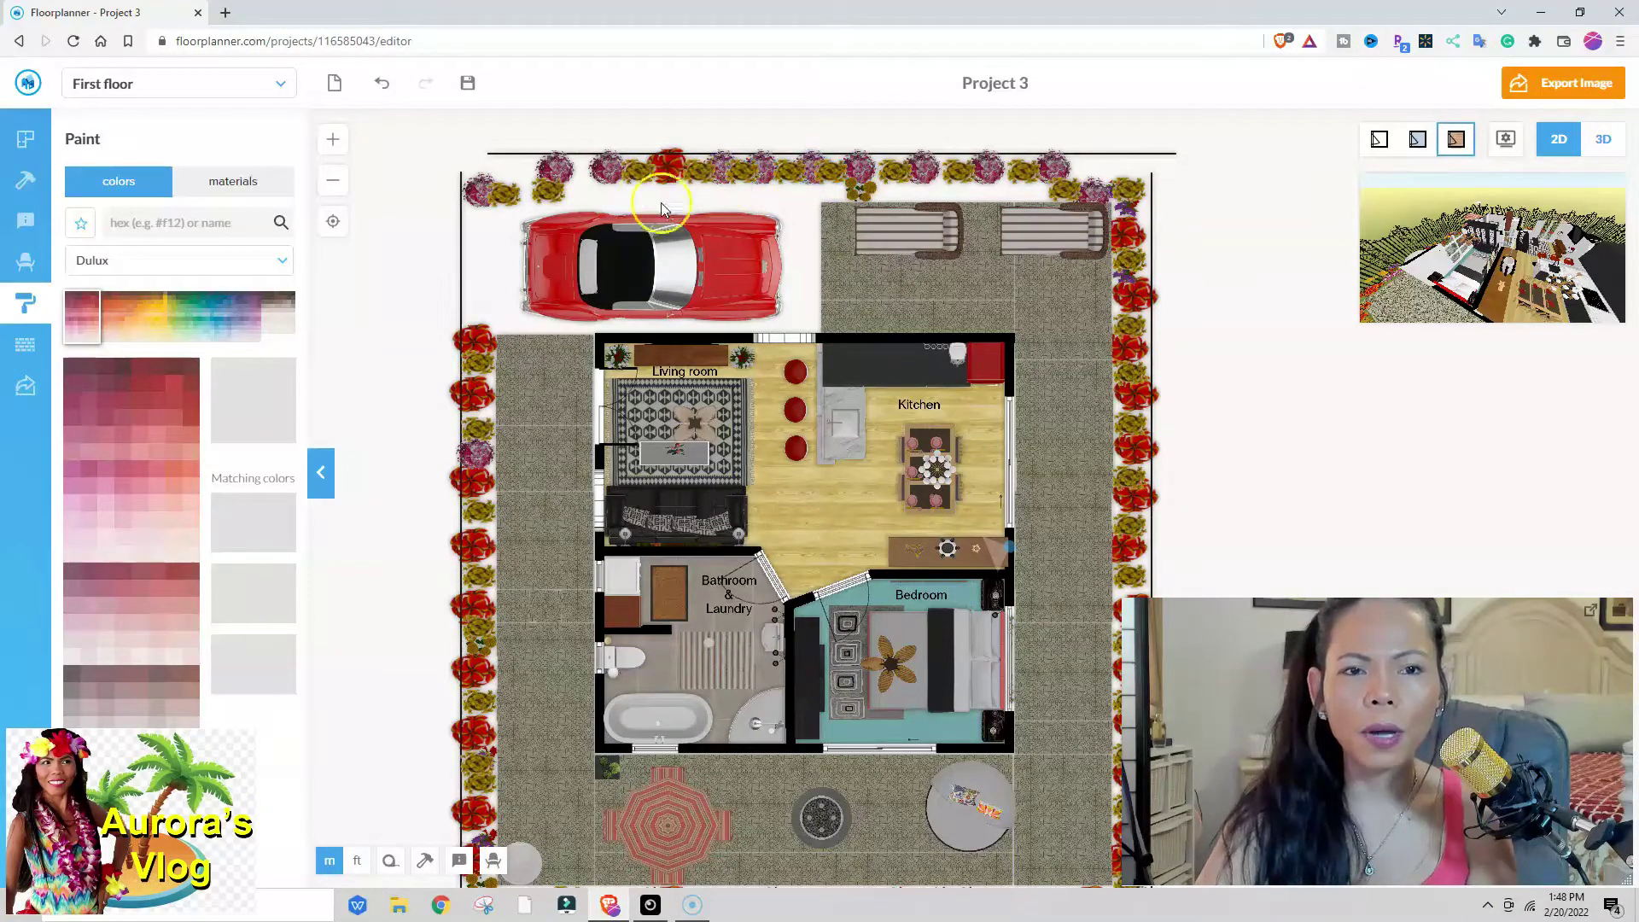
Undo the hedge row move so it sits back on the top boundary
left_click(382, 85)
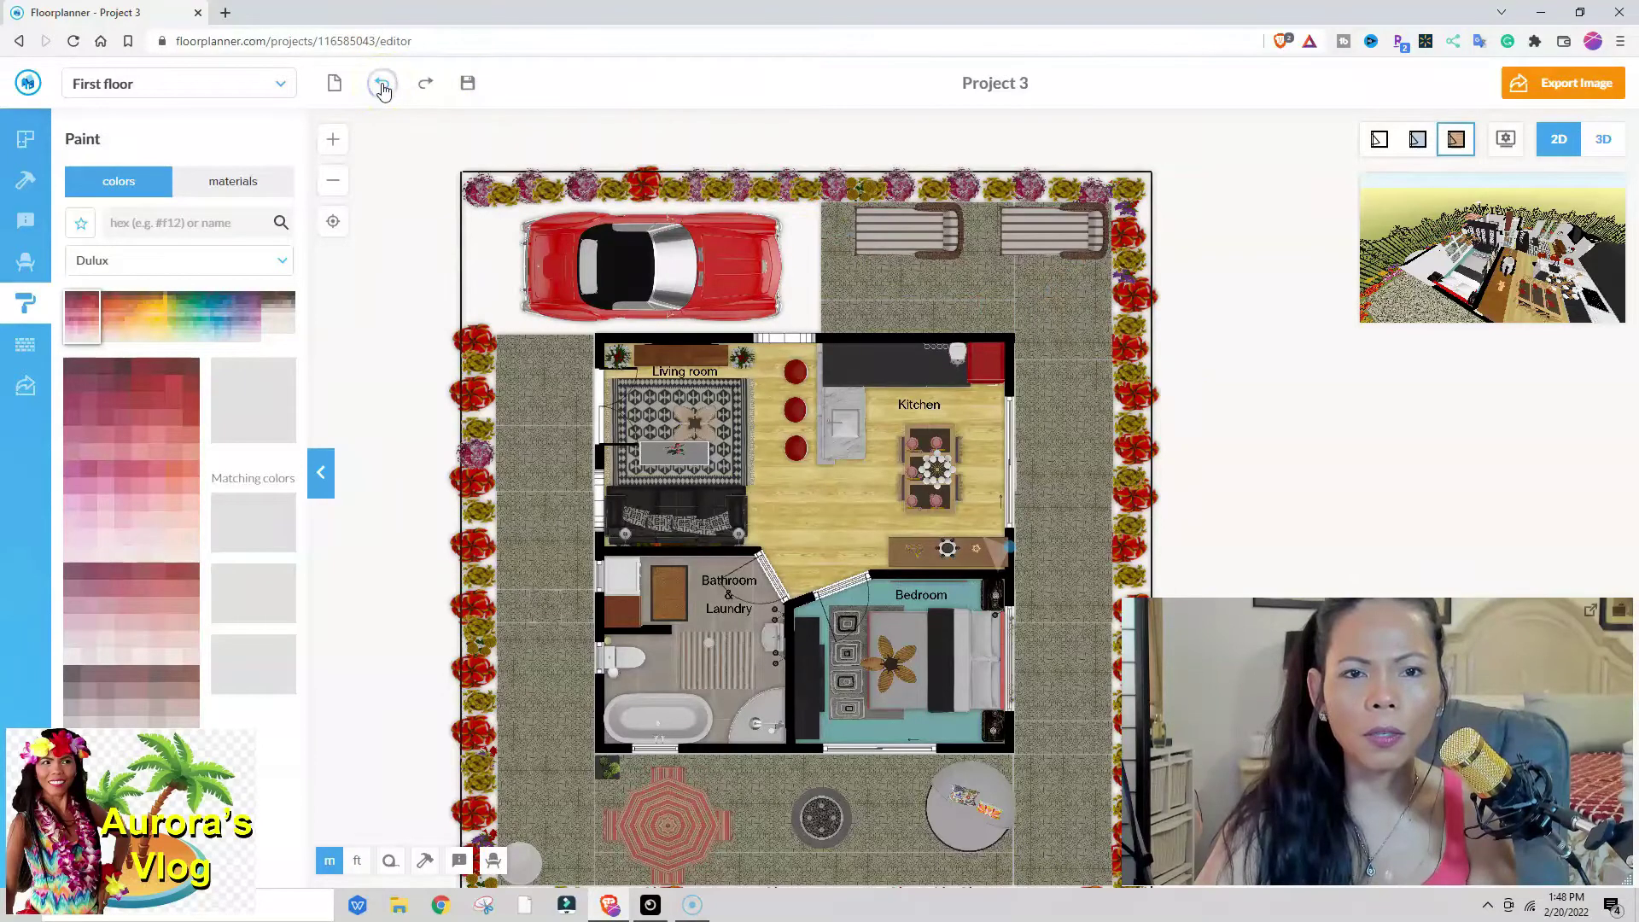